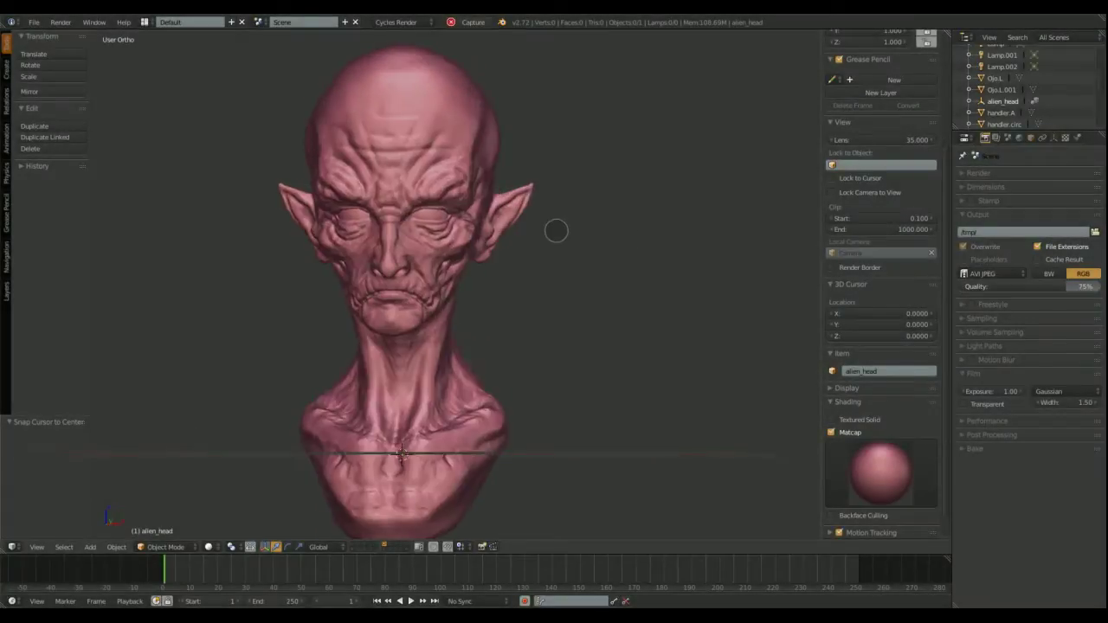
- Add a plane mesh at the scene origin and switch it to Edit Mode
scroll(557, 230, "down", 1)
scroll(494, 205, "up", 3)
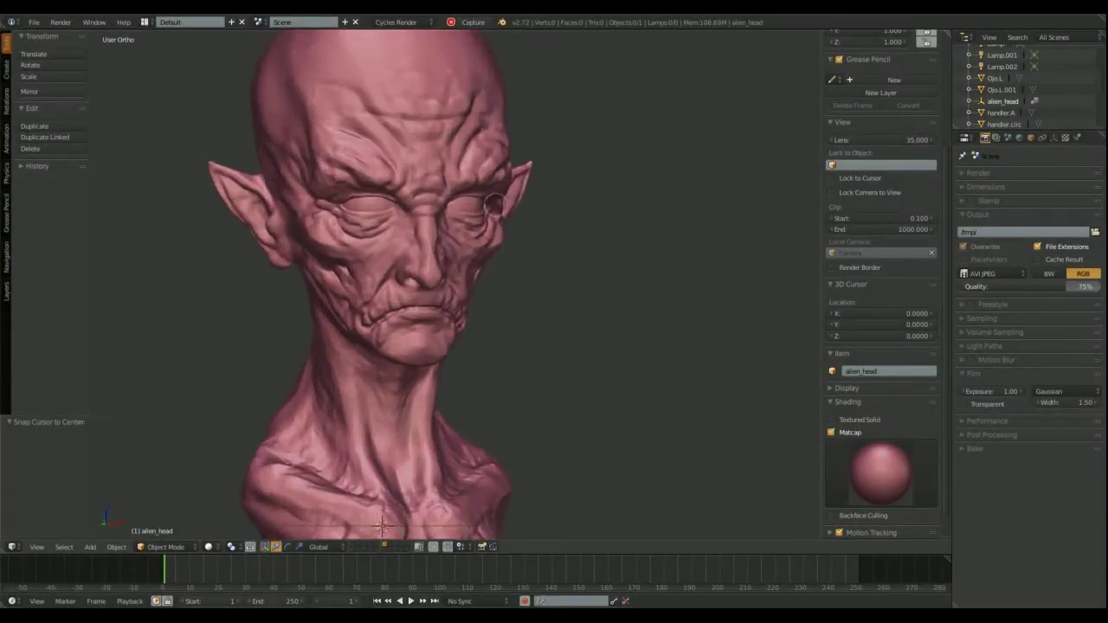
middle_click_drag(494, 205, 404, 71)
left_click(7, 70)
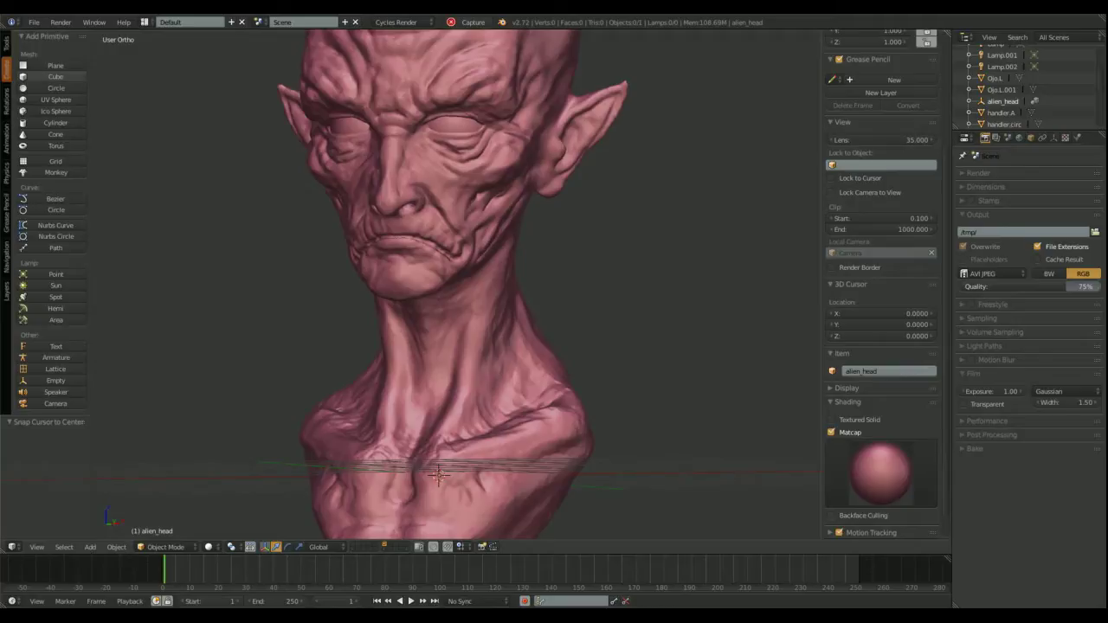
left_click(55, 66)
scroll(582, 326, "down", 3)
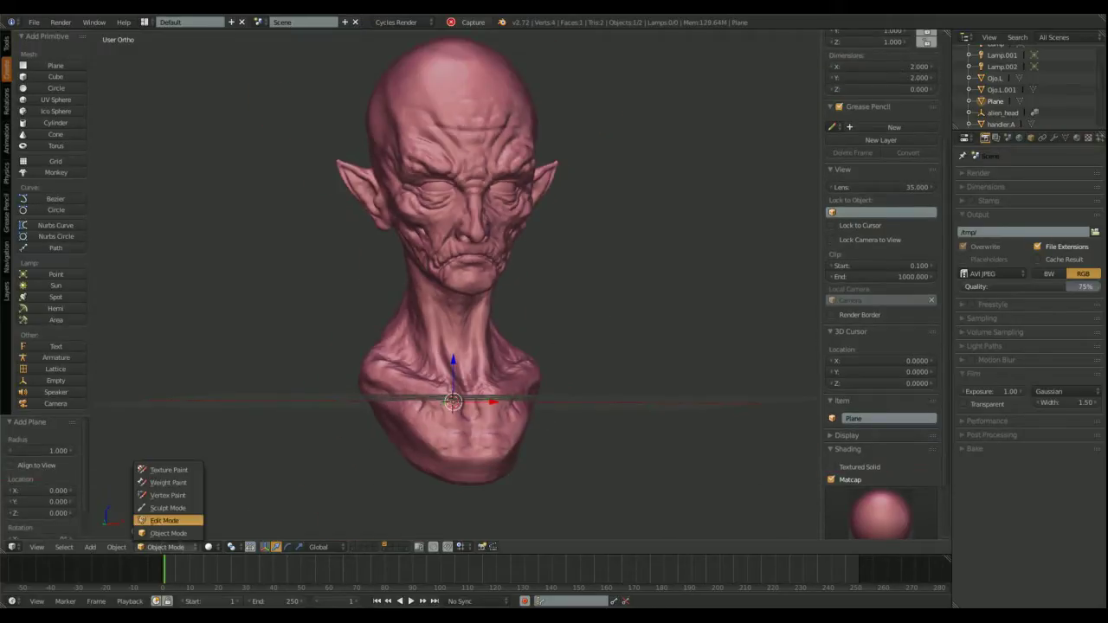
left_click(164, 521)
- Move the plane out to the side of the head and raise it 4.76 along Z to beside the left ear
mouse_move(519, 346)
middle_mouse_down()
mouse_move(424, 351)
mouse_move(502, 346)
middle_mouse_up()
left_click_drag(492, 402, 592, 391)
left_click_drag(558, 359, 558, 168)
scroll(618, 186, "up", 4)
mouse_move(658, 165)
middle_mouse_down()
mouse_move(618, 185)
mouse_move(644, 173)
middle_mouse_up()
middle_click_drag(597, 186, 556, 298, "shift")
scroll(482, 358, "up", 2)
- With vertex selection, snap the plane's four corners onto the sculpt as a small quad above the left eye's upper lid
left_click(332, 547)
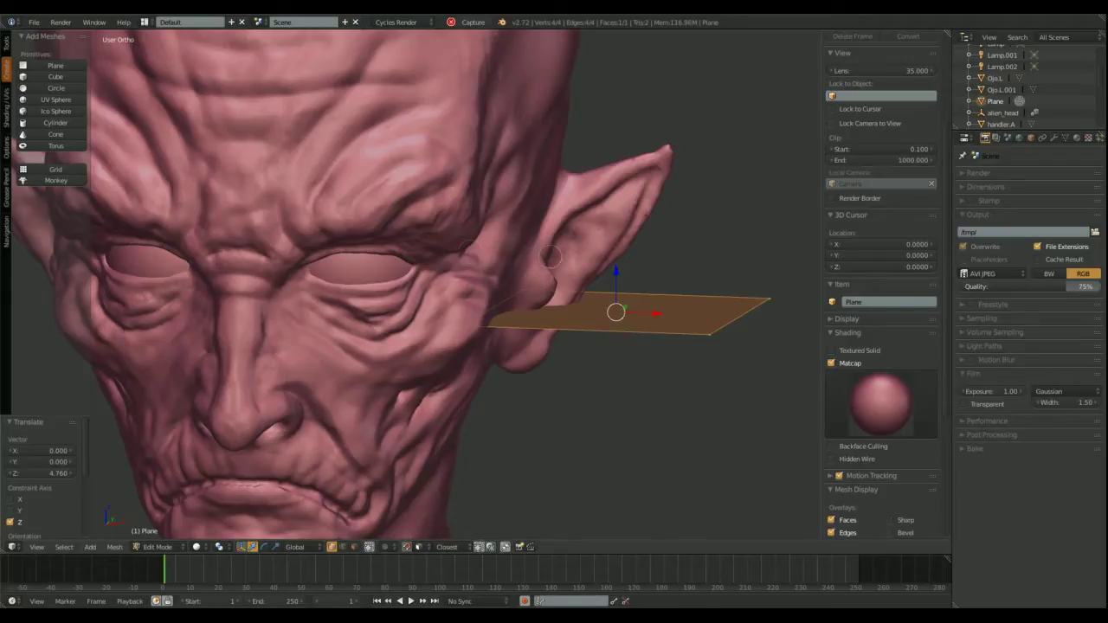
right_click_drag(547, 289, 349, 239)
right_click_drag(485, 325, 349, 260)
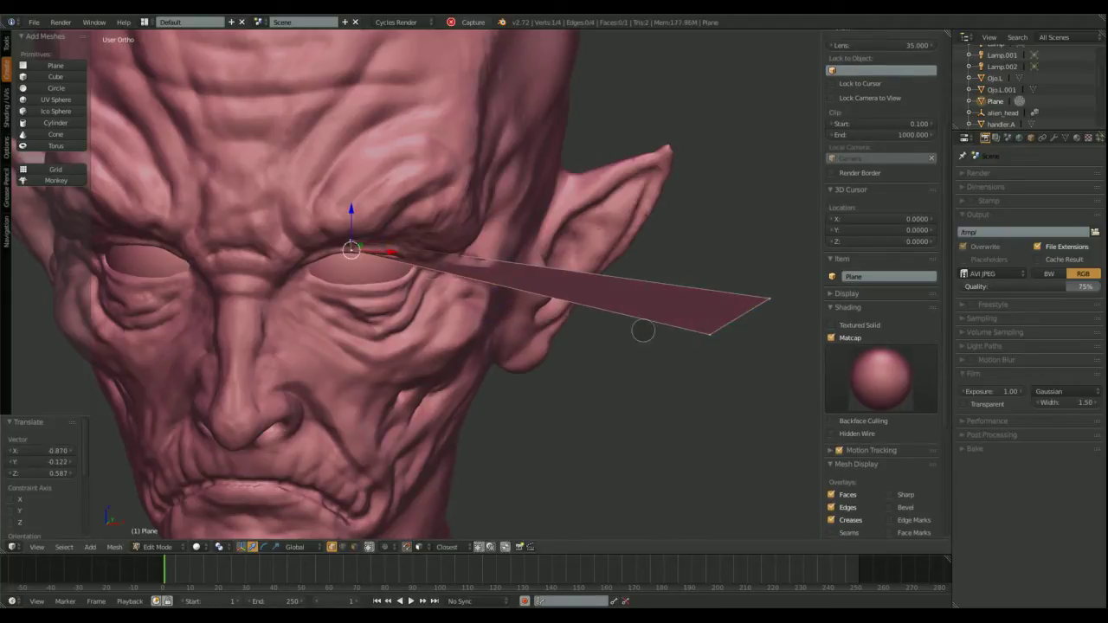
right_click_drag(642, 330, 366, 249)
left_click(375, 243)
mouse_move(376, 243)
middle_mouse_down()
mouse_move(288, 243)
mouse_move(377, 246)
middle_mouse_up()
scroll(462, 247, "up", 4)
middle_click_drag(293, 186, 450, 277, "shift")
scroll(392, 356, "up", 2)
middle_click_drag(428, 320, 471, 315, "shift")
right_click_drag(412, 311, 408, 319)
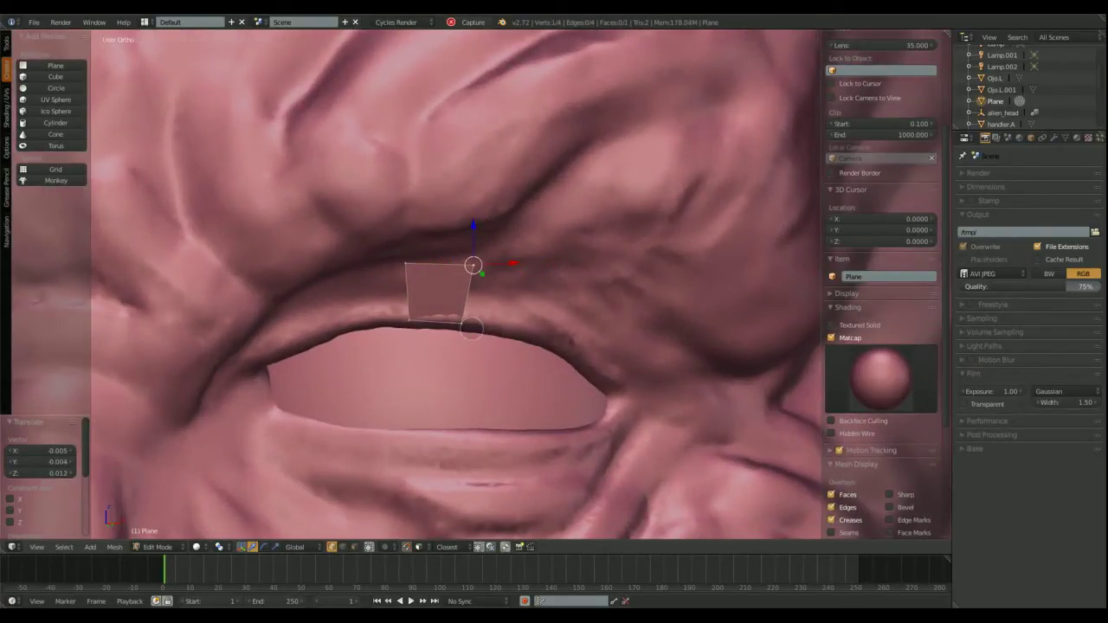
- Extrude the quad's outer edge in segments along the upper eyelid to the outer eye corner, adjusting the vertices
right_click(472, 328, "shift")
key("e")
left_click(590, 305)
key("e")
right_click(618, 394)
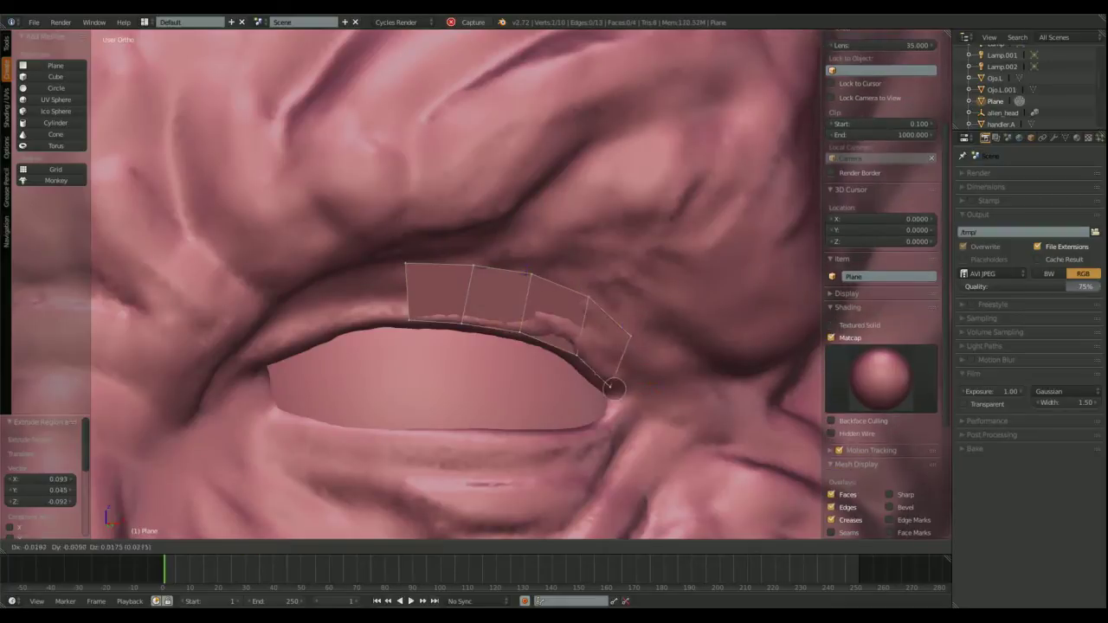
key("g")
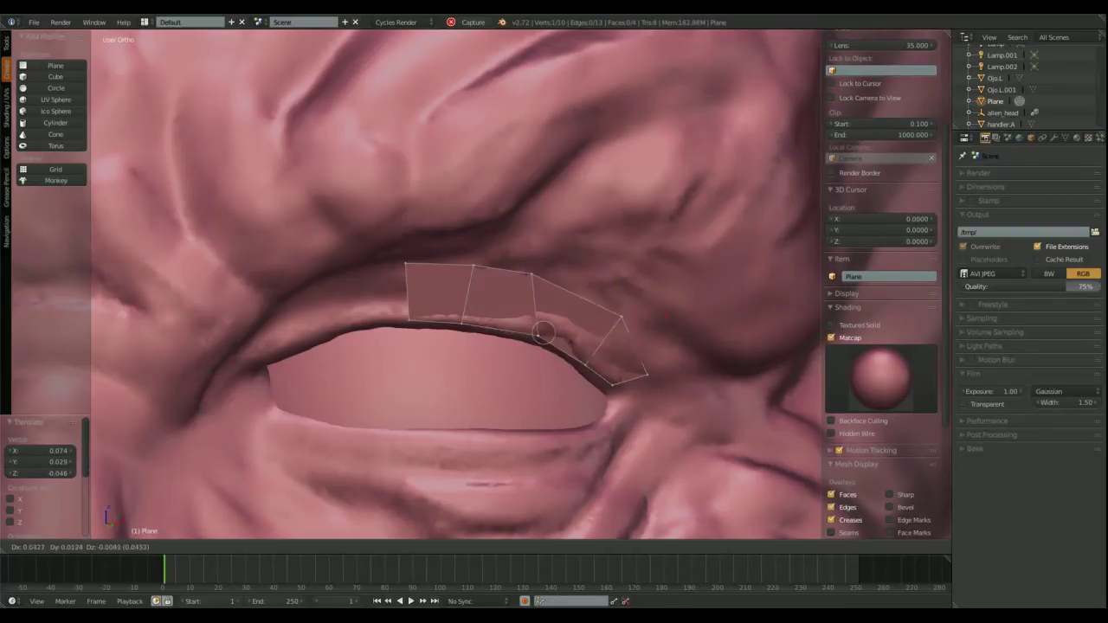
- Extrude the quad's inner edge in segments along the upper eyelid toward the inner eye corner
right_click(409, 321, "shift")
middle_click_drag(408, 321, 445, 270)
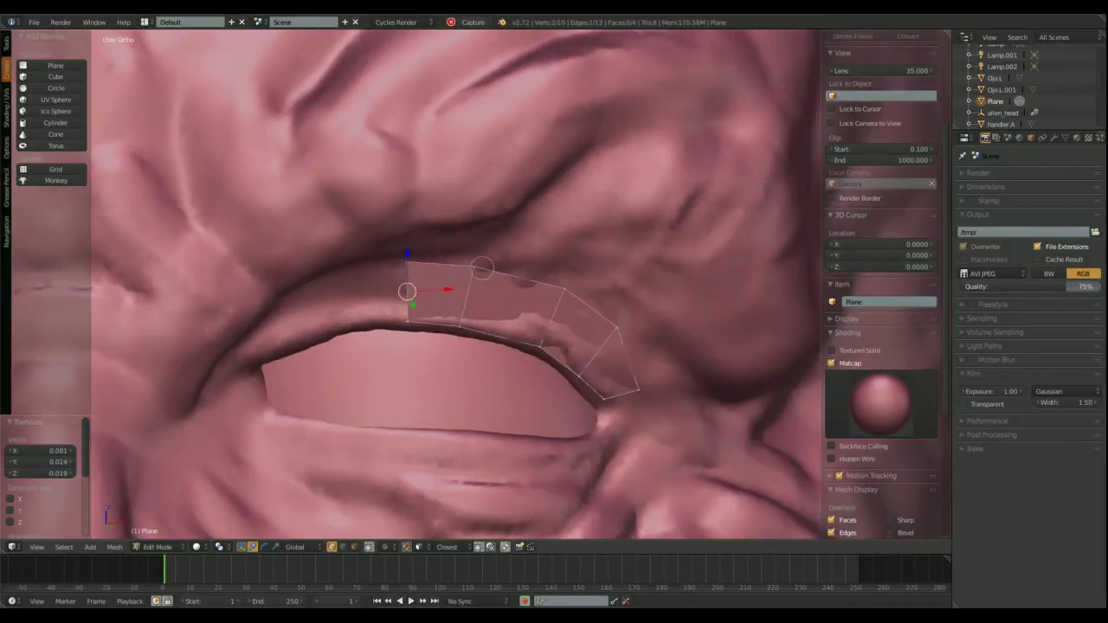
key("e")
left_click(388, 279)
key("e")
left_click(306, 303)
middle_click_drag(306, 302, 331, 307)
- Reposition the upper eyelid strip's vertices near the inner corner to follow the lid's curve with even spacing
right_click(291, 359)
key("g")
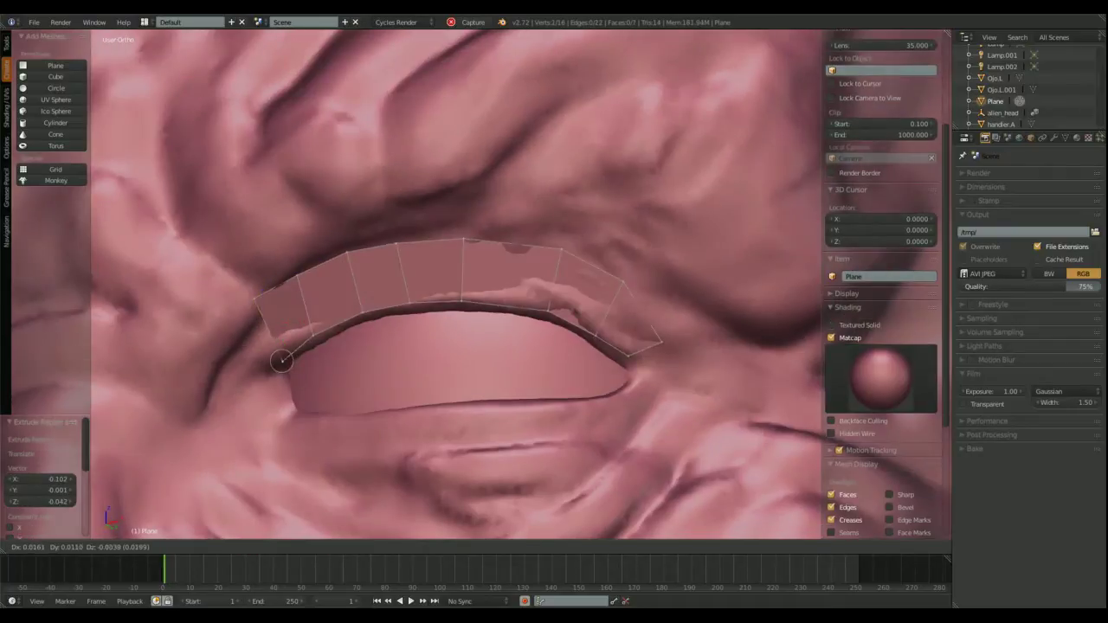
left_click(282, 361)
right_click(272, 301)
key("g")
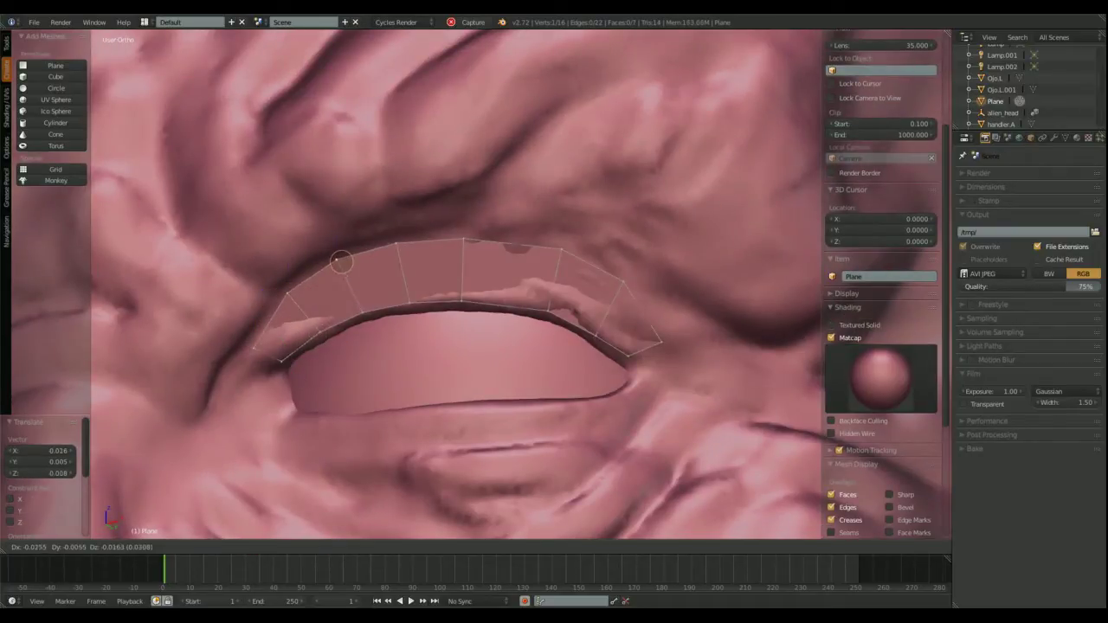
middle_click_drag(353, 314, 376, 324)
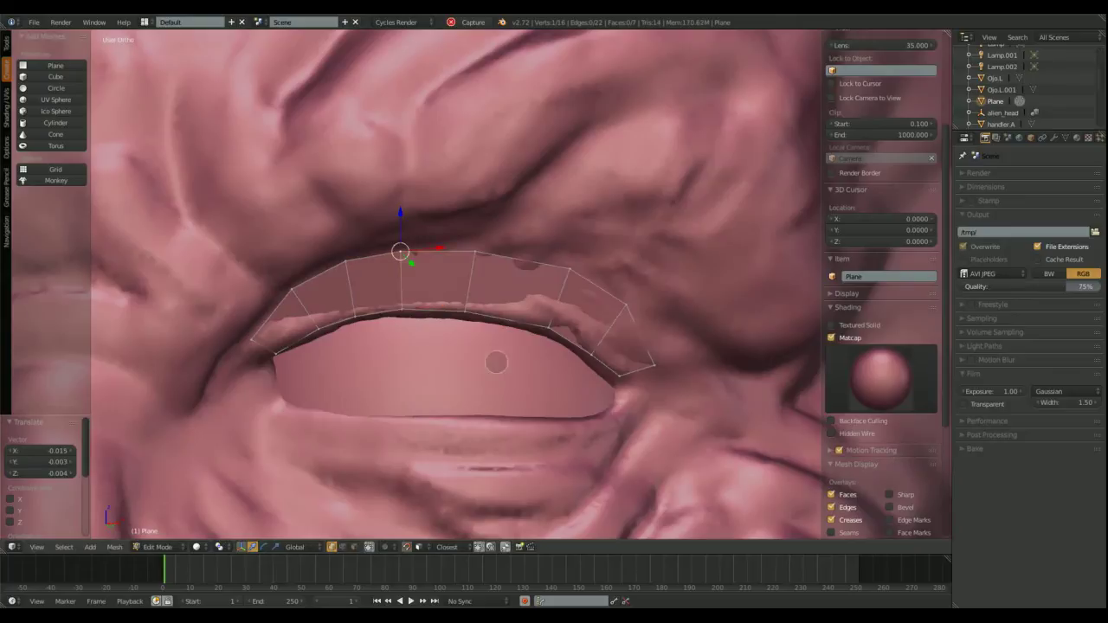
- Duplicate the whole upper eyelid strip and place the copy below the left eye
middle_click_drag(496, 362, 490, 284)
key("a")
key("a")
key("shift+d")
left_click(495, 426)
middle_click_drag(495, 426, 531, 391, "shift")
scroll(521, 363, "up", 1)
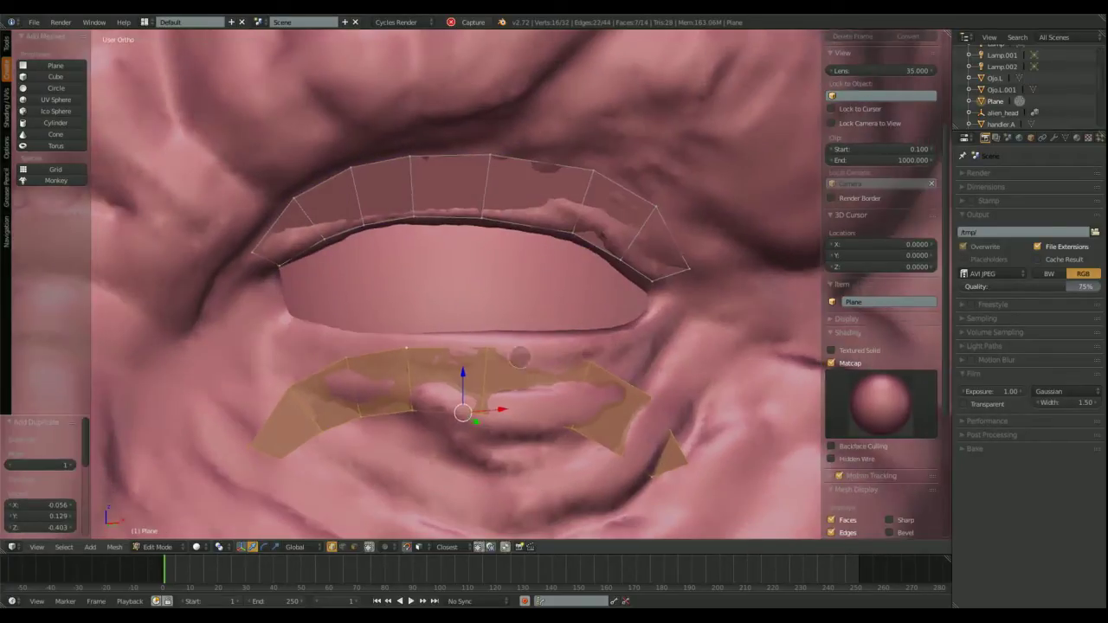
- Move the lower strip's upper middle and outer-end vertices up to the lower lid and outer eye corner
right_click(484, 345)
key("g")
left_click(479, 336)
middle_click_drag(627, 342, 594, 360)
right_click(590, 356)
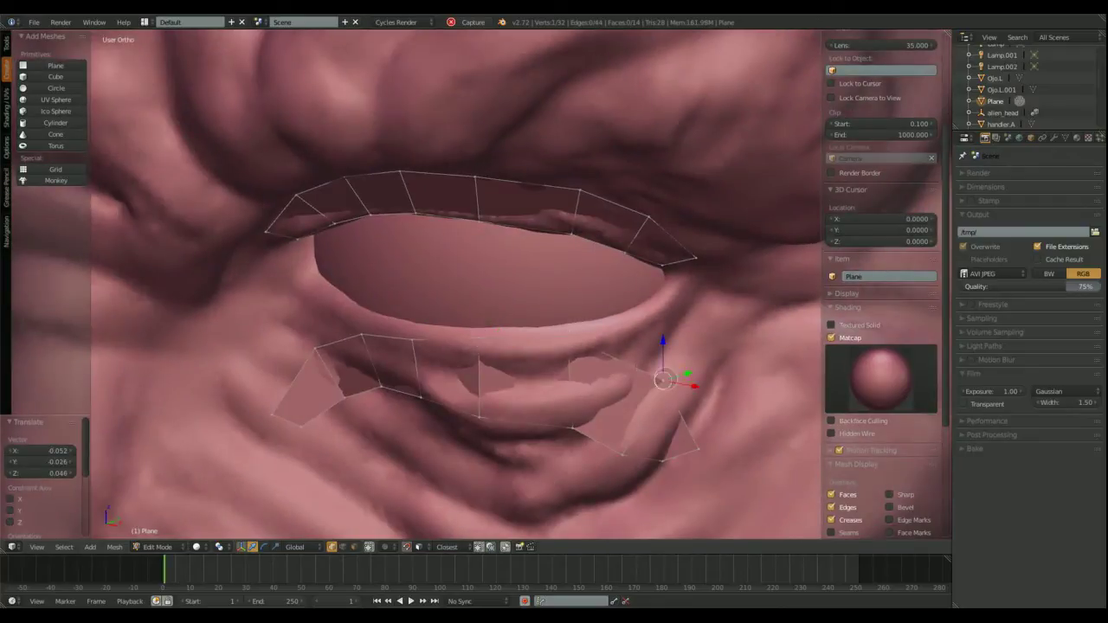
left_click(674, 298)
middle_click_drag(673, 298, 539, 397)
- Snap more of the lower strip's upper-edge vertices onto the rim of the lower eyelid
right_click(521, 434)
key("g")
right_click(477, 449)
key("g")
left_click(522, 337)
left_click(408, 364)
- Move the lower strip's inner-end vertices up to the inner eye corner and pull its lower edge closer to the lid
middle_click_drag(409, 363, 454, 322)
key("g")
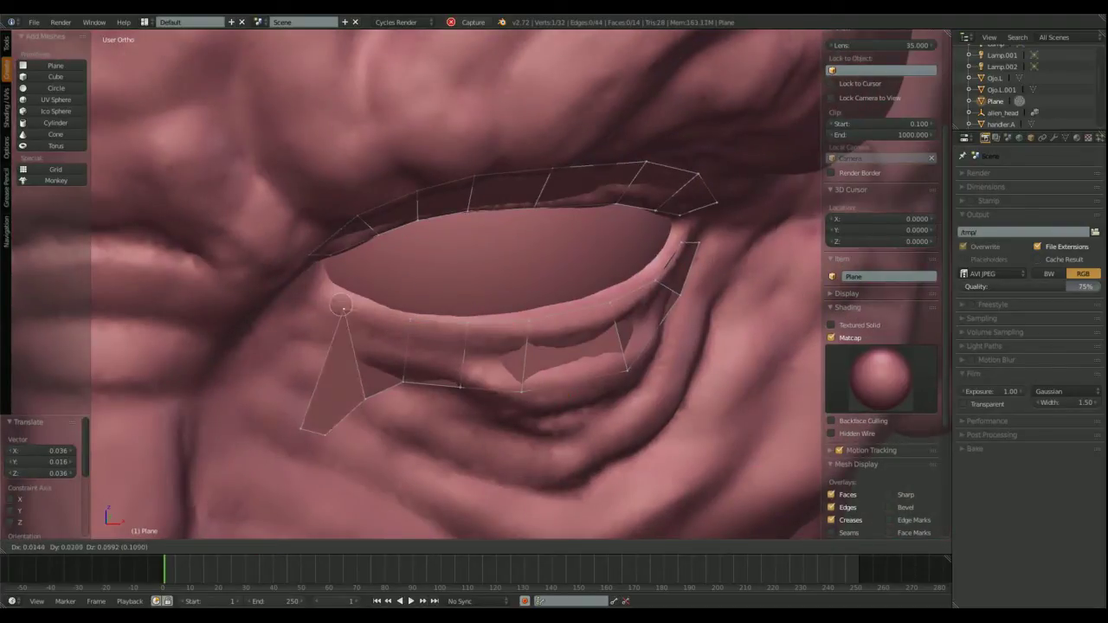
left_click(341, 304)
middle_click_drag(341, 304, 309, 349)
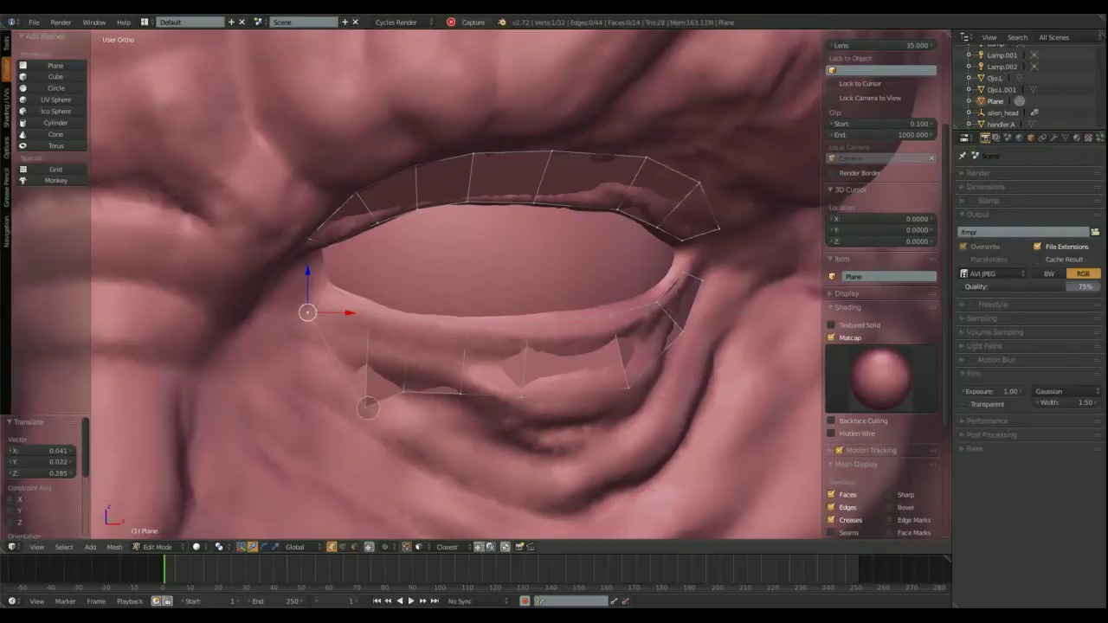
left_click(400, 371)
middle_click_drag(400, 371, 563, 278)
right_click(462, 394)
key("g")
left_click(458, 379)
- Fill faces between the upper and lower strips at the outer and inner eye corners to close the eye loop
right_click(561, 304, "shift")
right_click(592, 312, "shift")
right_click(588, 256, "shift")
key("f")
middle_click_drag(615, 309, 670, 313)
right_click(379, 267)
right_click(405, 281, "shift")
key("f")
- Reposition the eye loop's vertices around the inner corner and lower lid so the faces follow the sculpt evenly
middle_click_drag(528, 348, 473, 366)
scroll(459, 362, "up", 2)
right_click(408, 348)
key("g")
left_click(391, 339)
middle_click_drag(396, 429, 443, 402)
right_click(415, 452)
key("g")
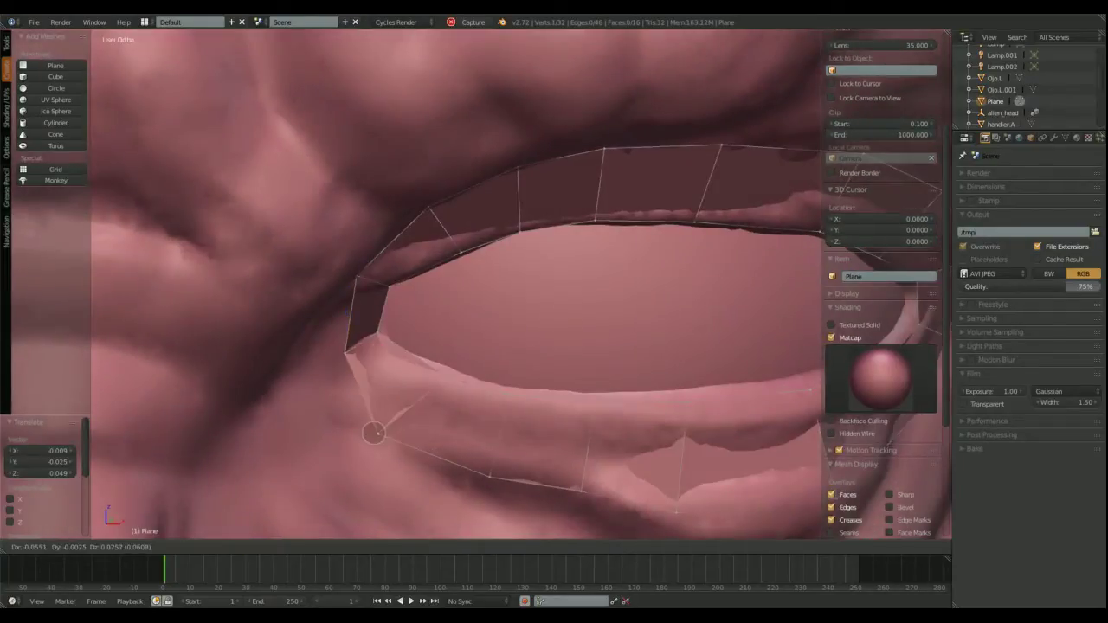
left_click(375, 432)
middle_click_drag(375, 433, 359, 406)
right_click(398, 342)
key("g")
key("g")
left_click(353, 401)
- Select the ring of cross edges around the eye loop in edge mode and subdivide it with one cut
scroll(353, 402, "down", 4)
scroll(626, 378, "down", 3)
middle_click_drag(626, 378, 538, 354)
scroll(607, 328, "up", 5)
middle_click_drag(497, 141, 443, 262, "shift")
key("ctrl+Tab")
left_click(443, 262)
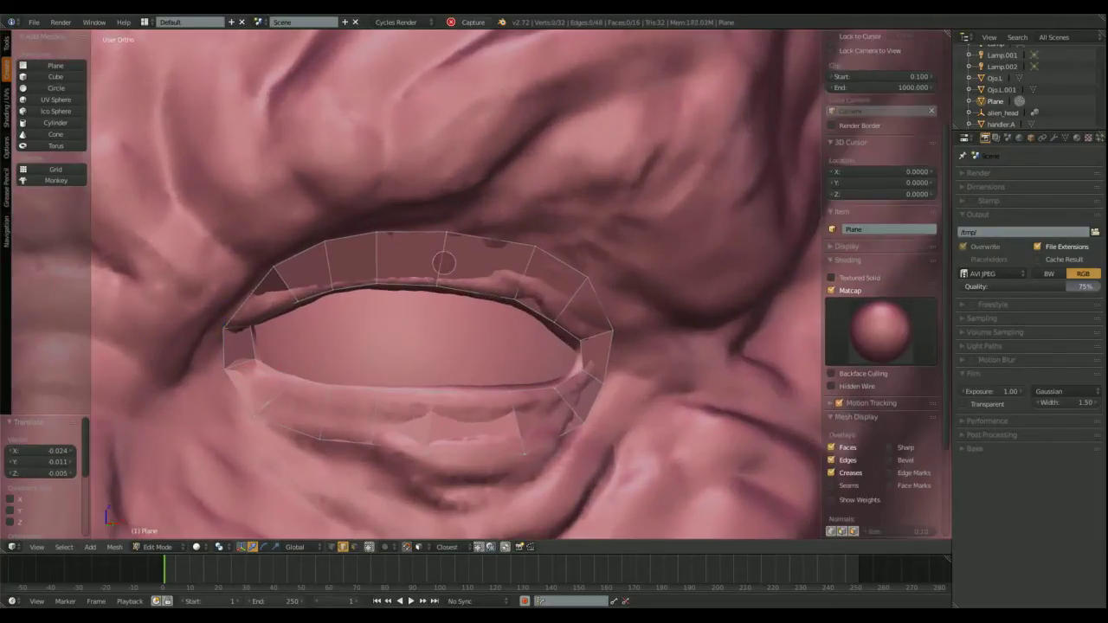
right_click(443, 262, "ctrl+alt")
left_click(7, 44)
left_click(36, 242)
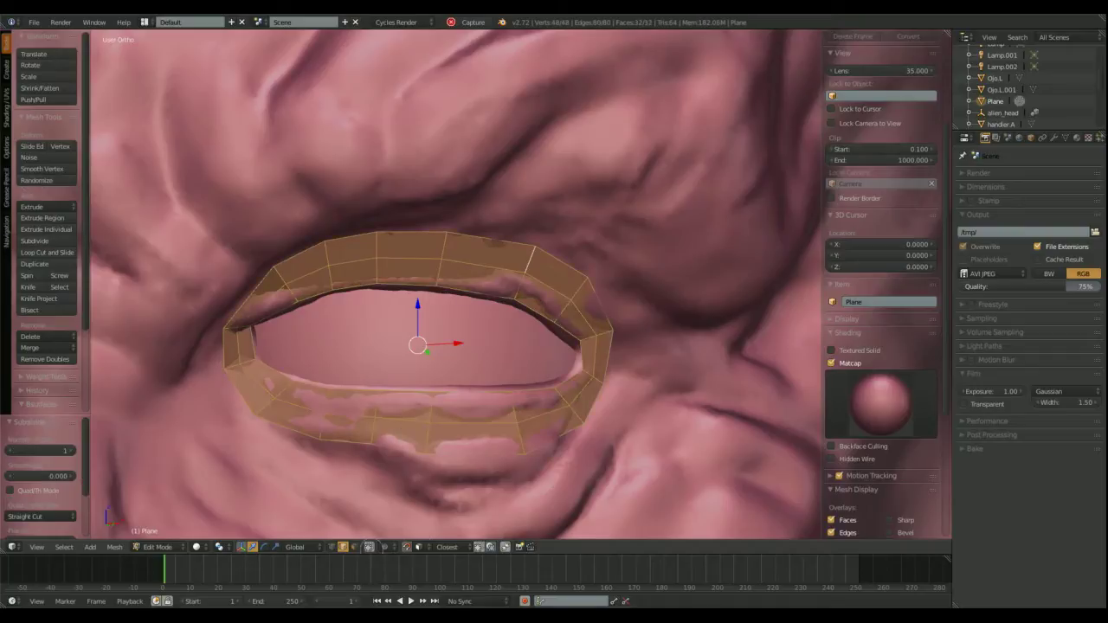
- Back in vertex mode, snap the new middle vertices along the upper eyelid onto the lid's crease
key("ctrl+Tab")
left_click(398, 387)
middle_click_drag(400, 398, 393, 357)
scroll(346, 320, "up", 2)
middle_click_drag(242, 282, 368, 375, "shift")
scroll(367, 339, "up", 2)
right_click_drag(367, 371, 335, 382)
middle_click_drag(308, 329, 344, 325)
mouse_move(411, 303)
right_mouse_down()
mouse_move(383, 314)
mouse_move(398, 309)
right_mouse_up()
middle_click_drag(398, 309, 390, 277)
middle_click_drag(499, 336, 336, 320, "shift")
right_click_drag(336, 277, 334, 286)
right_click_drag(456, 275, 455, 287)
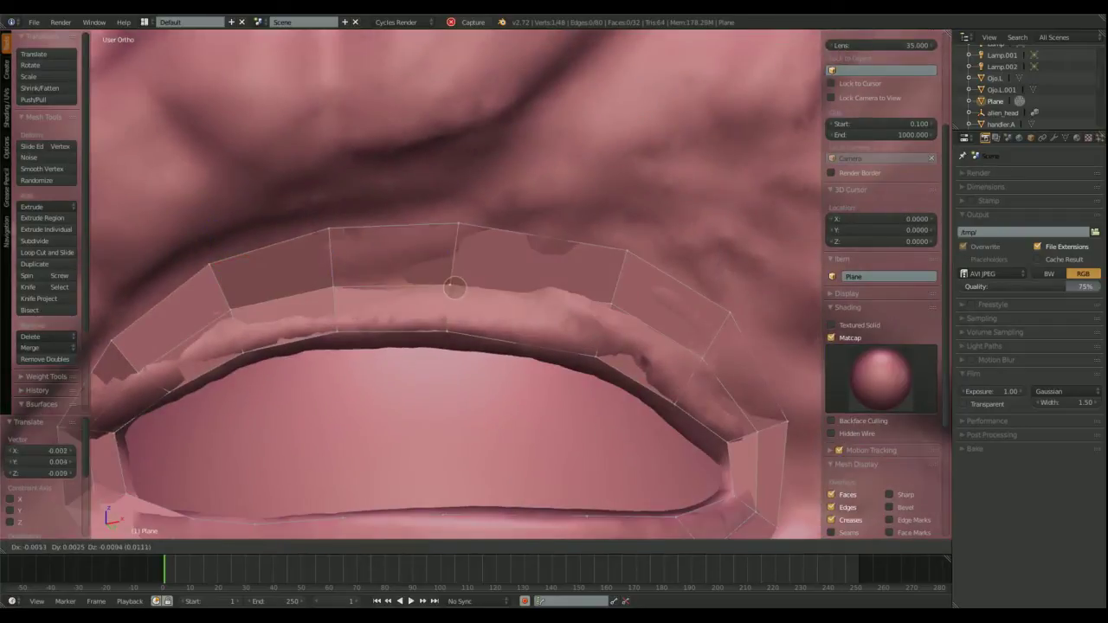
- Snap the new middle vertices at the outer corner and along the lower eyelid onto the sculpt surface
middle_click_drag(717, 364, 711, 295)
right_click_drag(719, 271, 729, 272)
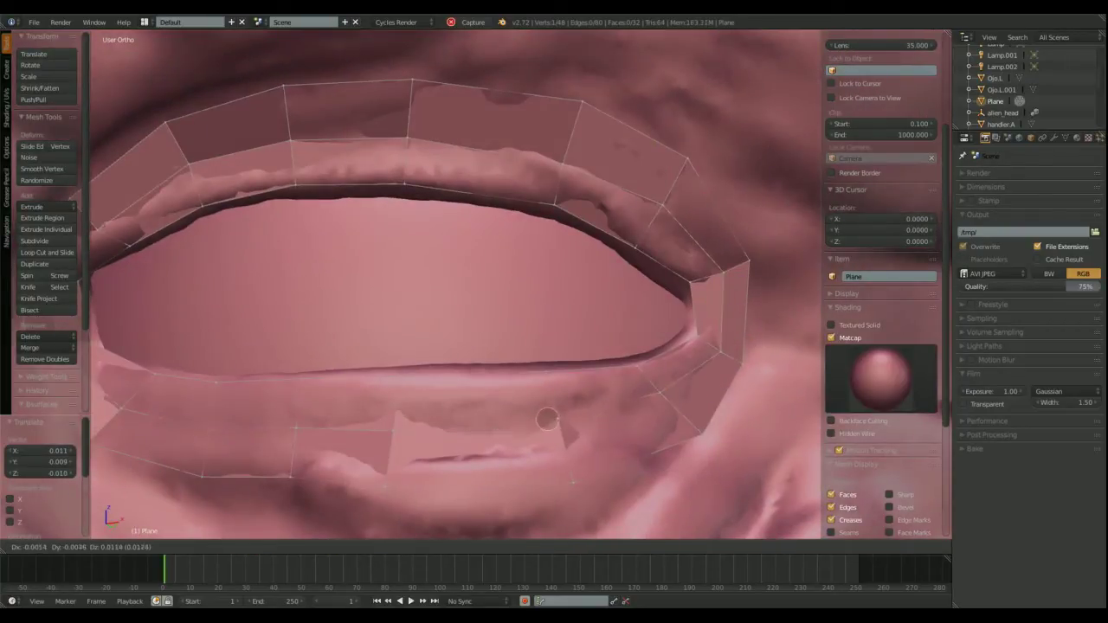
middle_click_drag(392, 425, 712, 361, "shift")
right_click(623, 364)
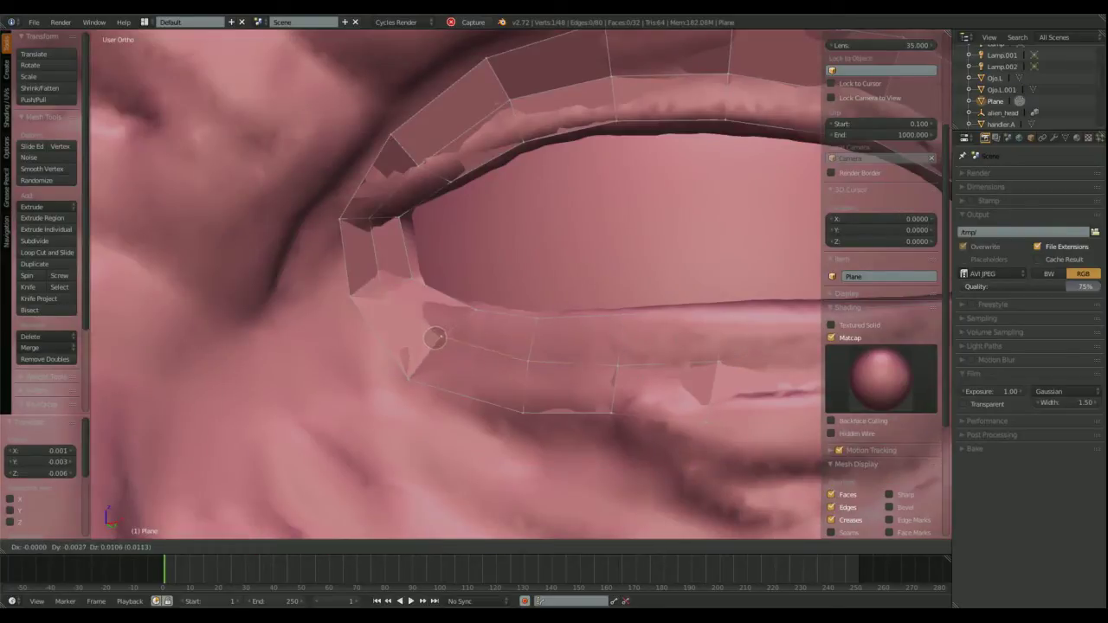
scroll(476, 285, "down", 8)
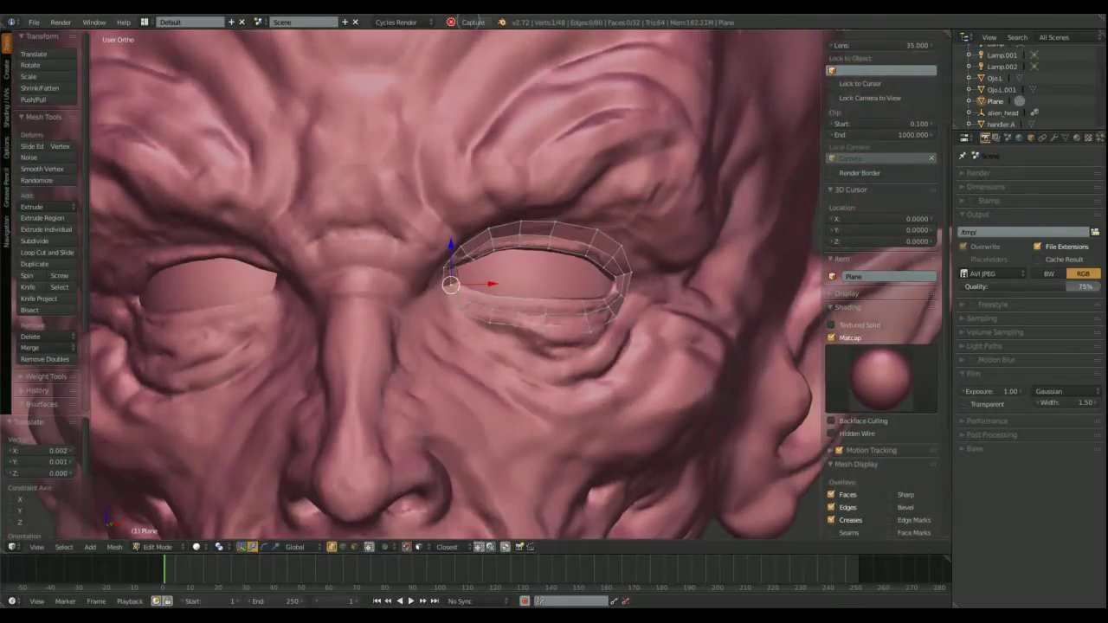
- Return to Object Mode and add a Mirror modifier to the plane
key("Tab")
middle_click_drag(591, 283, 641, 282)
left_click(1053, 138)
left_click(1015, 177)
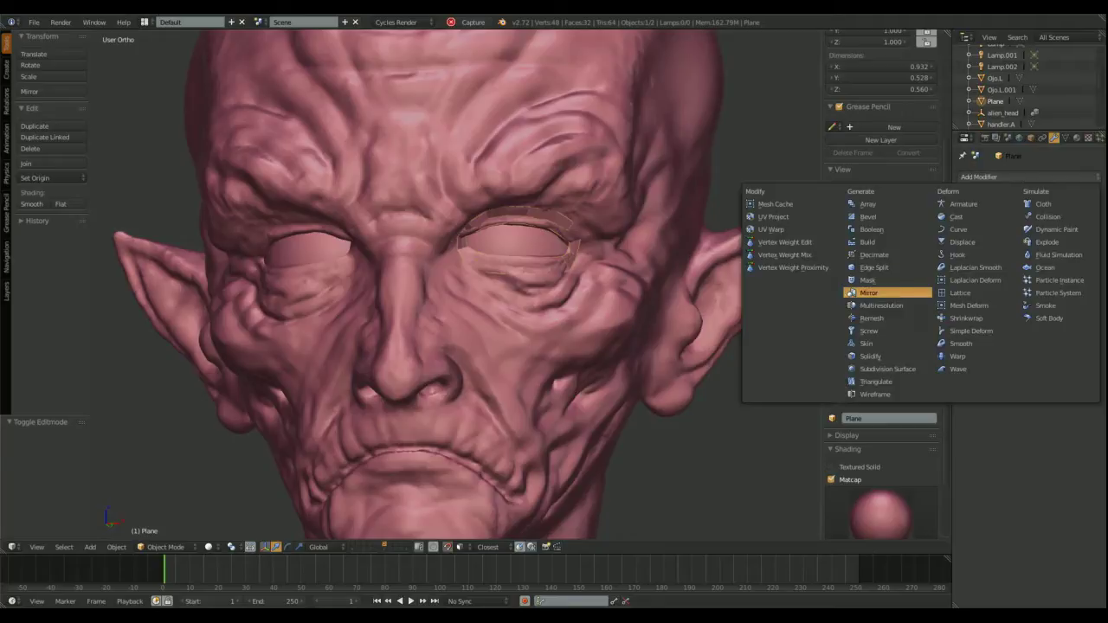
left_click(876, 291)
- In Edit Mode, extrude the eye mesh's outer edge loop and scale it outward by about 1.19
middle_click_drag(523, 284, 485, 307)
left_click(164, 547)
left_click(164, 520)
scroll(545, 257, "up", 5)
middle_click_drag(545, 257, 370, 389, "shift")
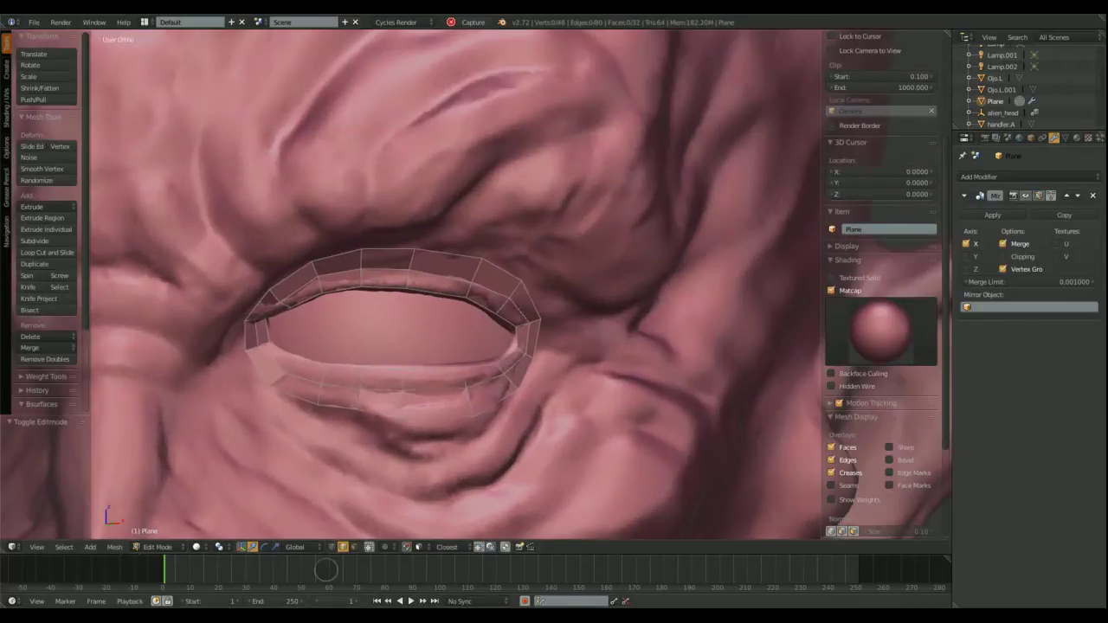
right_click(313, 406)
right_click(342, 408, "alt")
key("ctrl+space")
middle_click_drag(413, 349, 422, 346)
right_click(472, 293)
key("s")
left_click(446, 350)
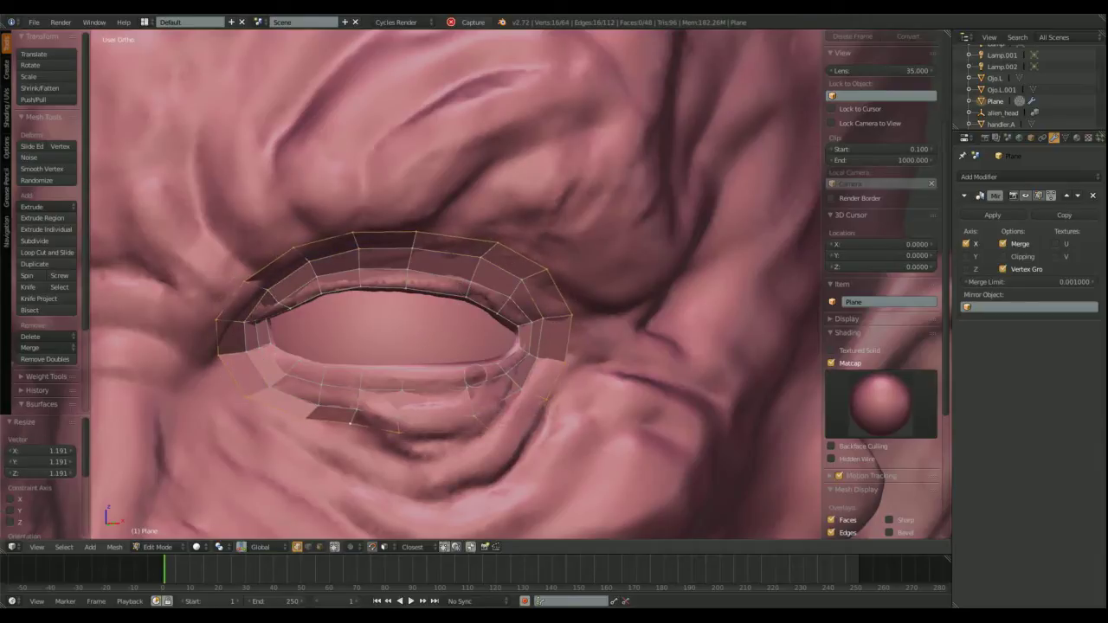
- Snap the new outer loop's vertices below the eye onto the folds under the lower eyelid
scroll(467, 365, "up", 2)
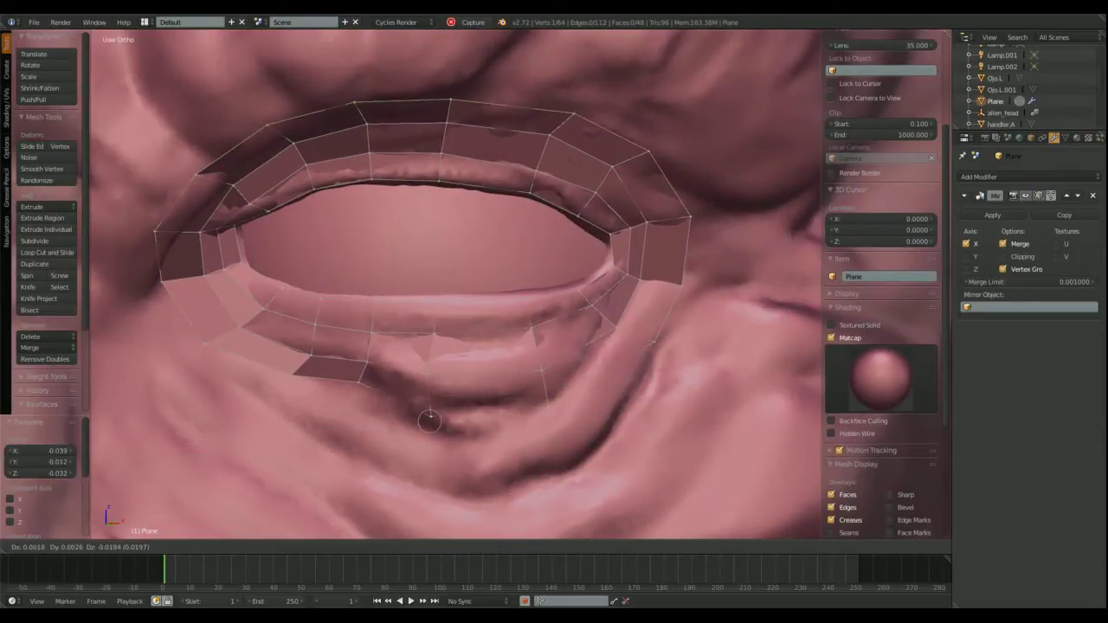
right_click_drag(427, 422, 427, 419)
right_click_drag(360, 382, 352, 408)
right_click_drag(292, 374, 296, 391)
right_click_drag(210, 355, 210, 355)
- Snap the new outer loop's vertices above the eye onto the brow area of the sculpt
scroll(658, 295, "down", 3)
middle_click_drag(484, 346, 420, 318)
scroll(420, 318, "up", 3)
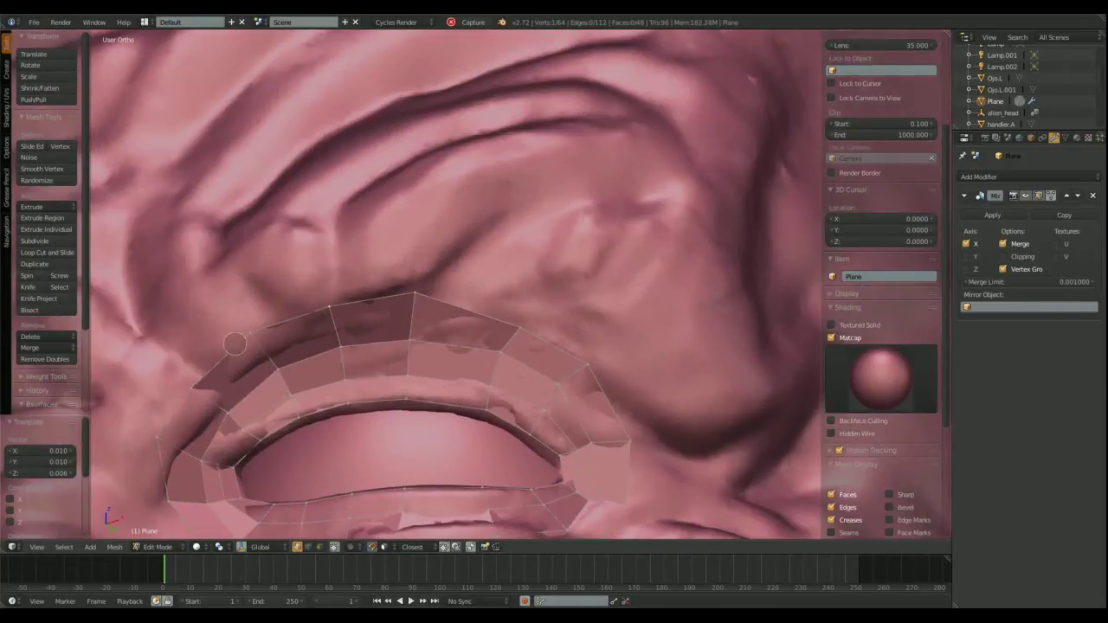
mouse_move(262, 421)
middle_mouse_down()
mouse_move(424, 379)
mouse_move(524, 318)
mouse_move(450, 385)
middle_mouse_up()
left_click(506, 303)
- Hide the sculpted head so only the retopology mesh is displayed
scroll(506, 303, "down", 3)
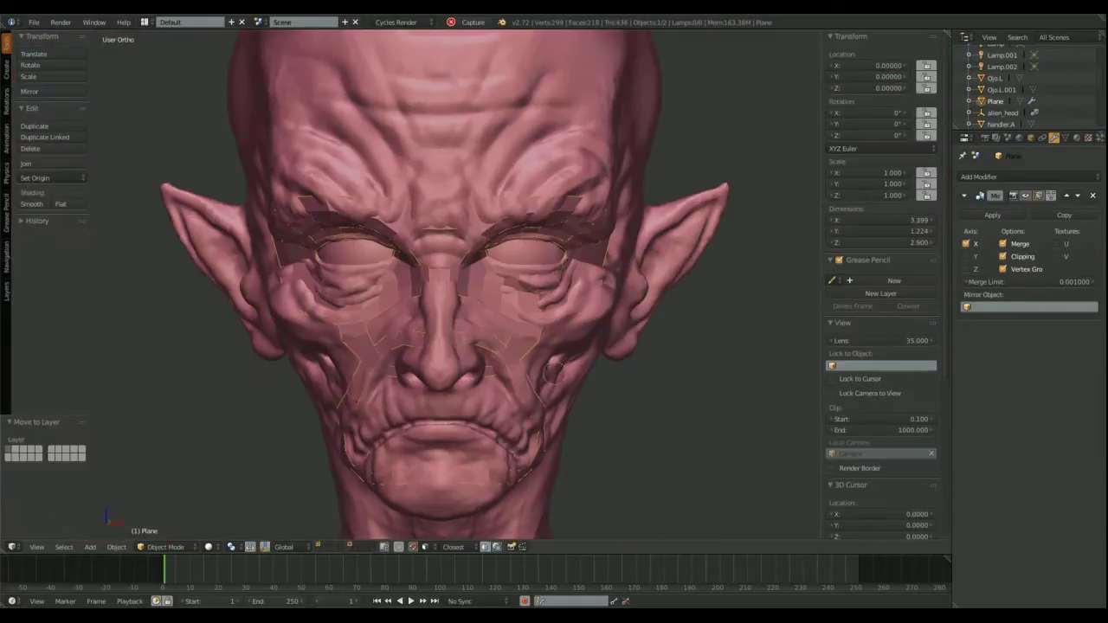
scroll(628, 401, "up", 5)
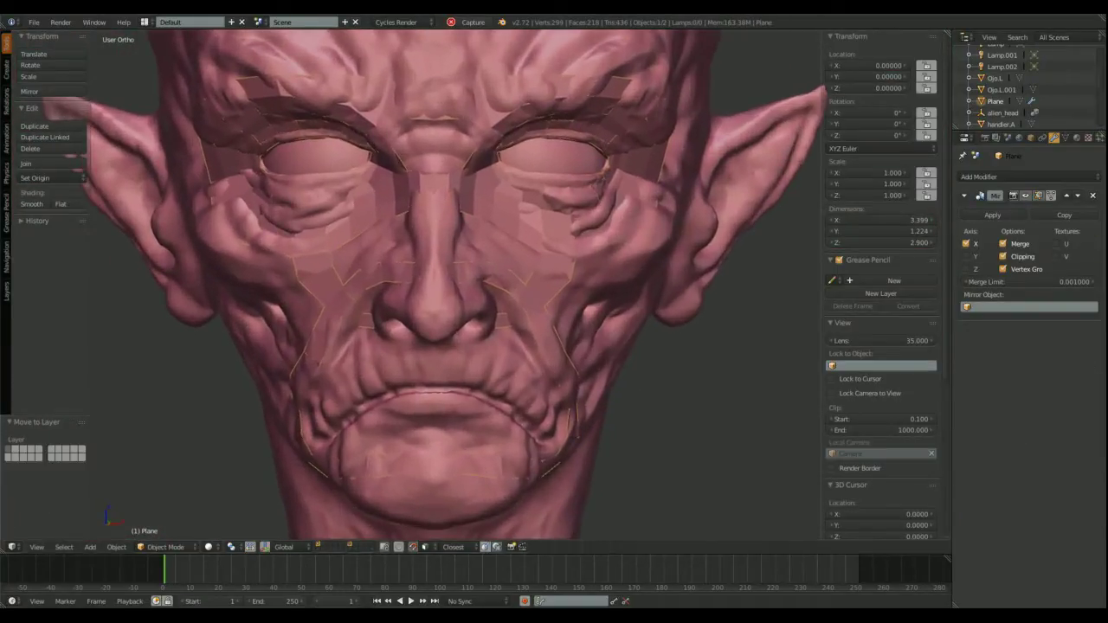
key("h")
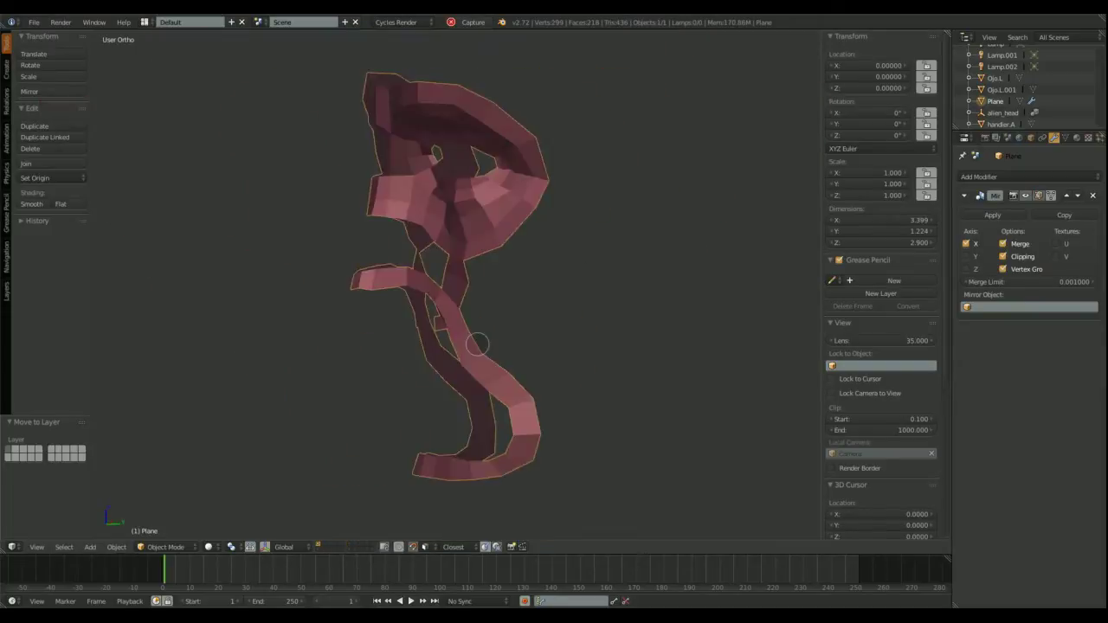
key("KP_1")
- In Edit Mode with face selection, select the face loop running around the mouth to check its flow
key("Tab")
middle_click_drag(265, 450, 486, 339)
left_click(319, 547)
middle_click_drag(583, 329, 484, 313)
right_click(439, 303)
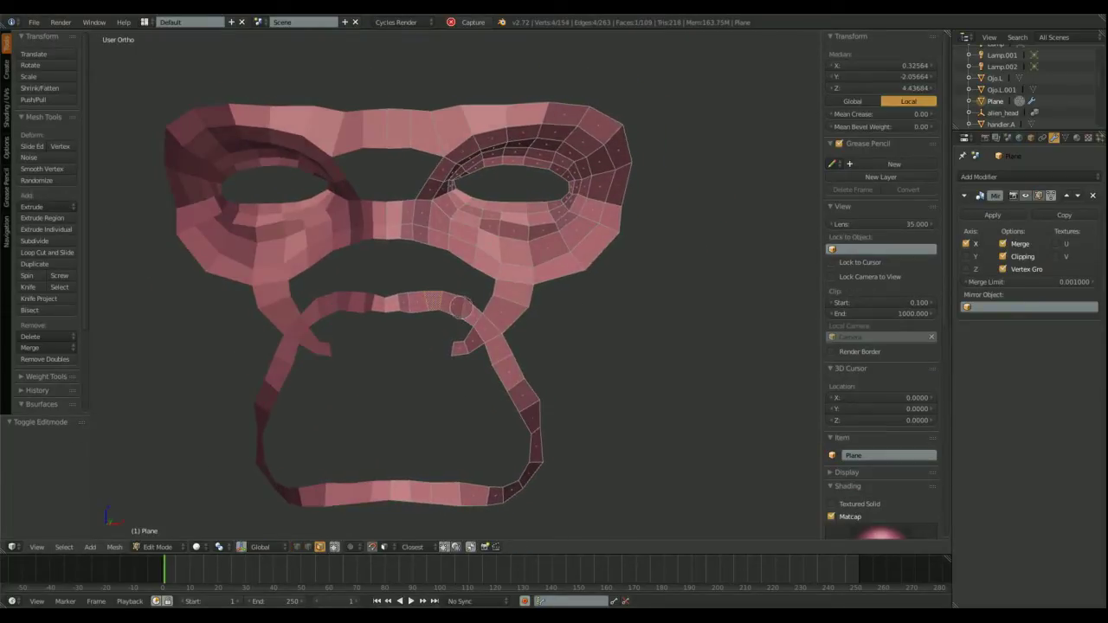
right_click(460, 308, "alt")
middle_click_drag(684, 301, 638, 301)
scroll(638, 301, "up", 1)
middle_click_drag(606, 243, 586, 314, "shift")
scroll(571, 311, "up", 1)
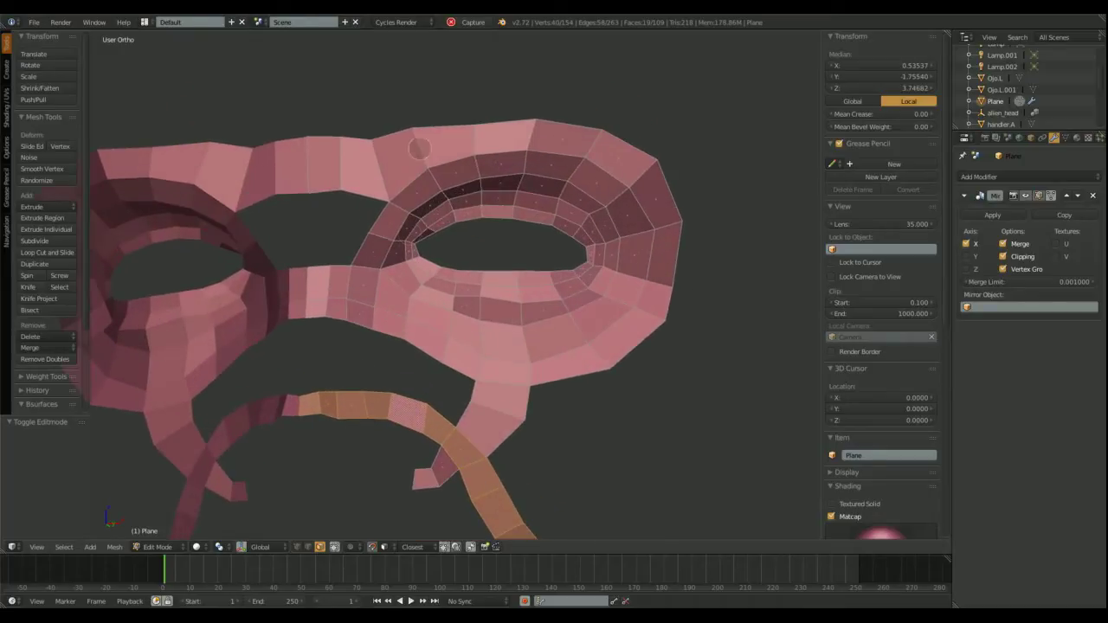
- Select the face loop circling the eye to check how its quads run around the eye socket
left_click(536, 132, "alt")
key("a")
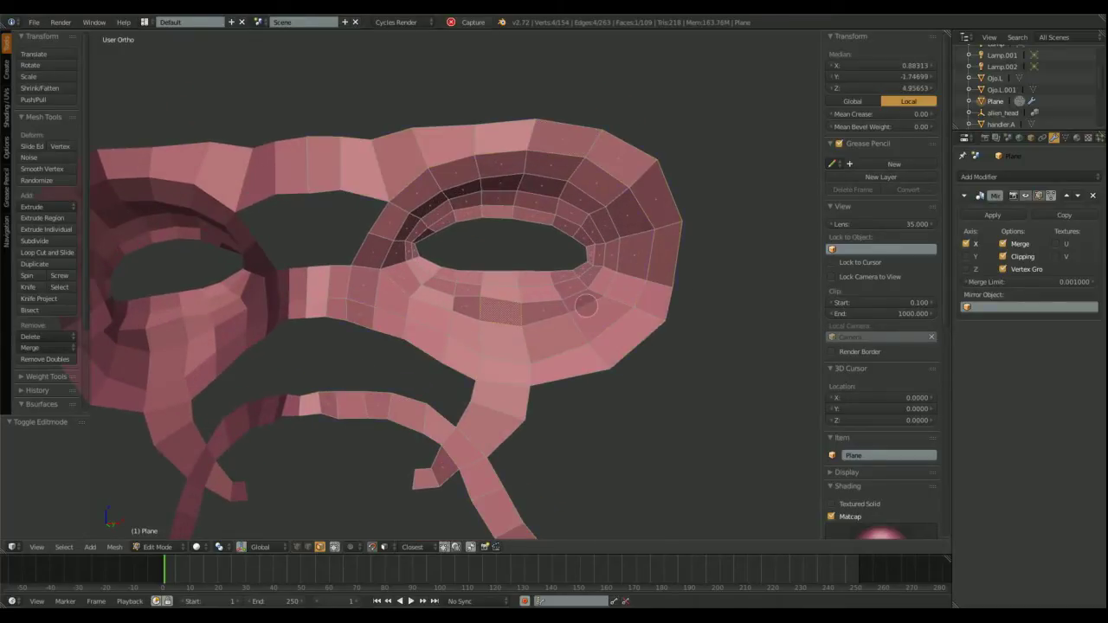
right_click(586, 303, "alt")
middle_click_drag(560, 319, 517, 337)
left_click(523, 334, "alt")
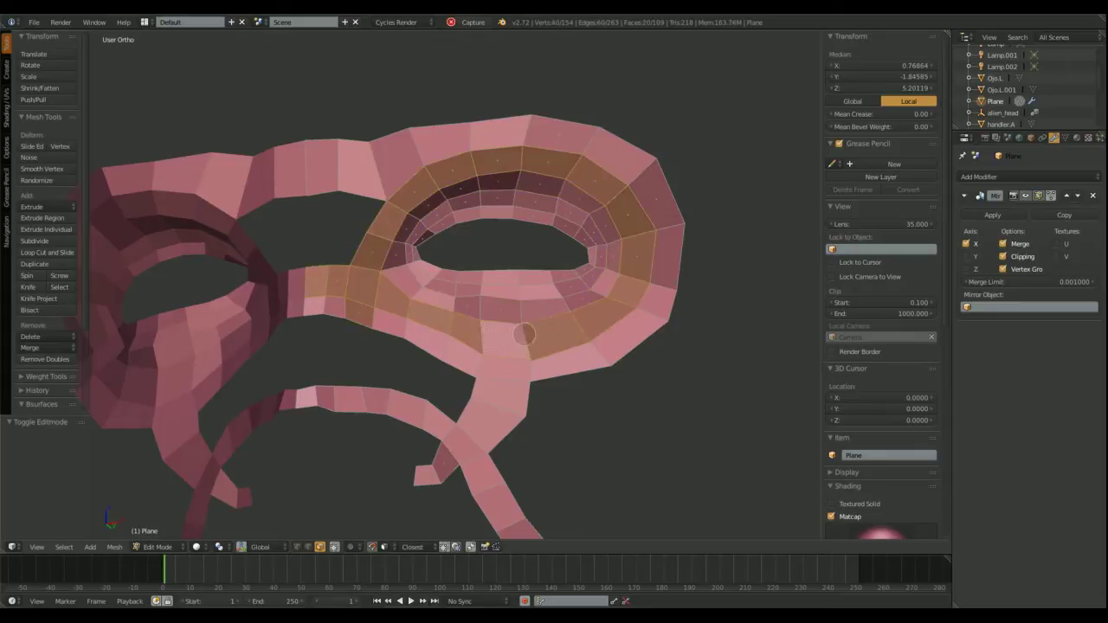
scroll(647, 279, "down", 2)
middle_click_drag(650, 368, 693, 351)
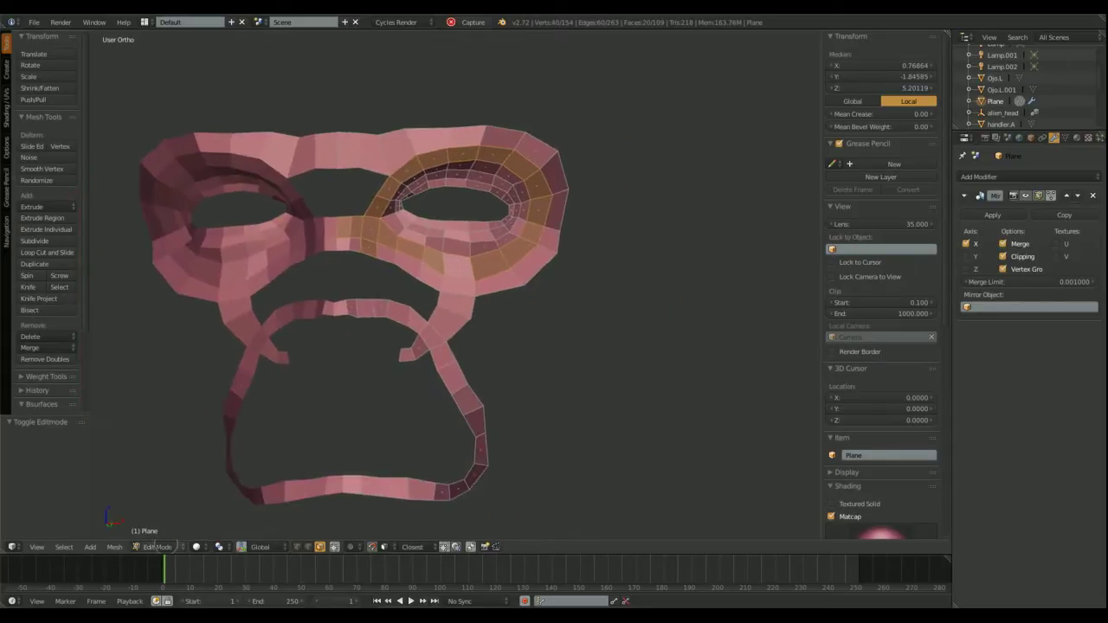
- Return to Object Mode and display the sculpted head together with the retopology mesh
left_click(157, 547)
left_click(160, 521)
middle_click_drag(484, 347, 577, 298)
left_click(340, 549, "shift")
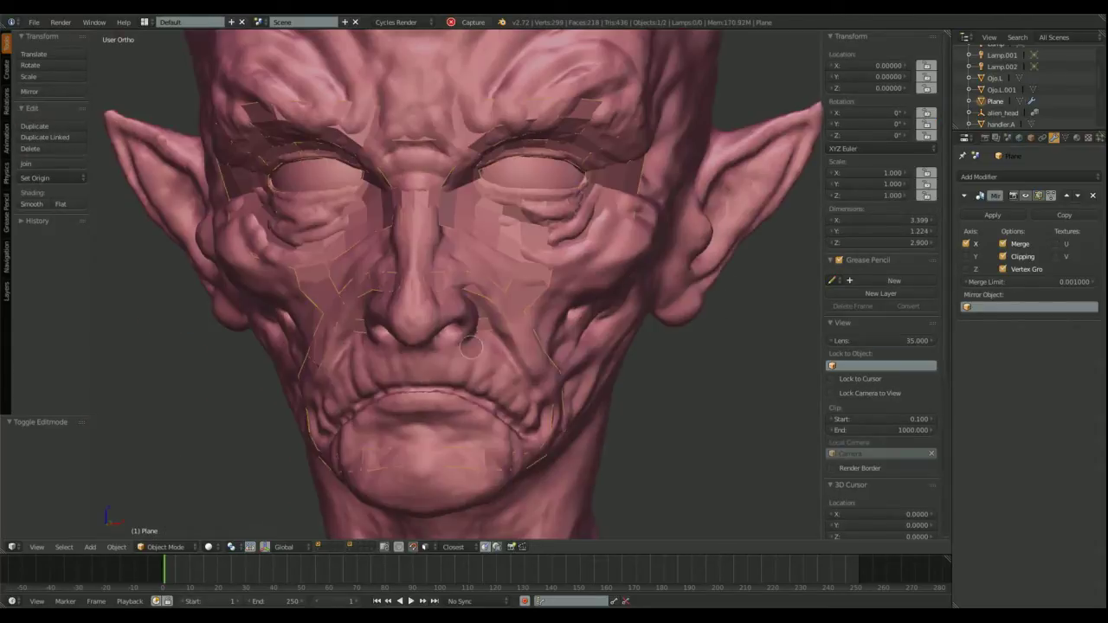
- In Edit Mode, fill a face between the brow strip and the strip across the nose bridge
left_click(159, 547)
left_click(160, 509)
middle_click_drag(510, 316, 446, 333)
scroll(461, 347, "up", 3)
mouse_move(441, 260)
middle_mouse_down("shift")
mouse_move(461, 346)
mouse_move(515, 341)
middle_mouse_up("shift")
scroll(392, 333, "up", 2)
left_click(308, 547)
right_click(286, 392)
right_click(300, 259, "shift")
key("f")
- Subdivide the vertical edges of the new nose bridge face and snap the resulting vertices onto the sculpt
right_click(313, 345)
right_click(295, 314, "shift")
left_click(53, 241)
left_click(296, 547)
right_click(279, 324)
key("g")
left_click(273, 328)
right_click(325, 324)
key("g")
left_click(322, 329)
- Fill the remaining gap between the nose bridge and the inner eye loop with quads, and adjust the shared vertex
middle_click_drag(345, 267, 324, 263)
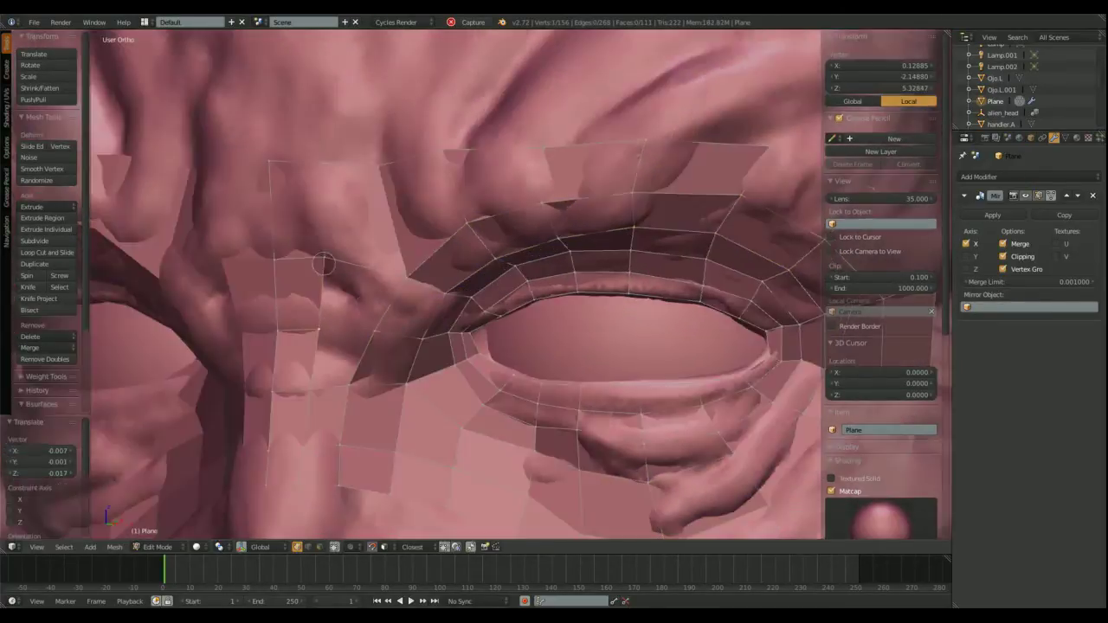
right_click(379, 324, "shift")
key("f")
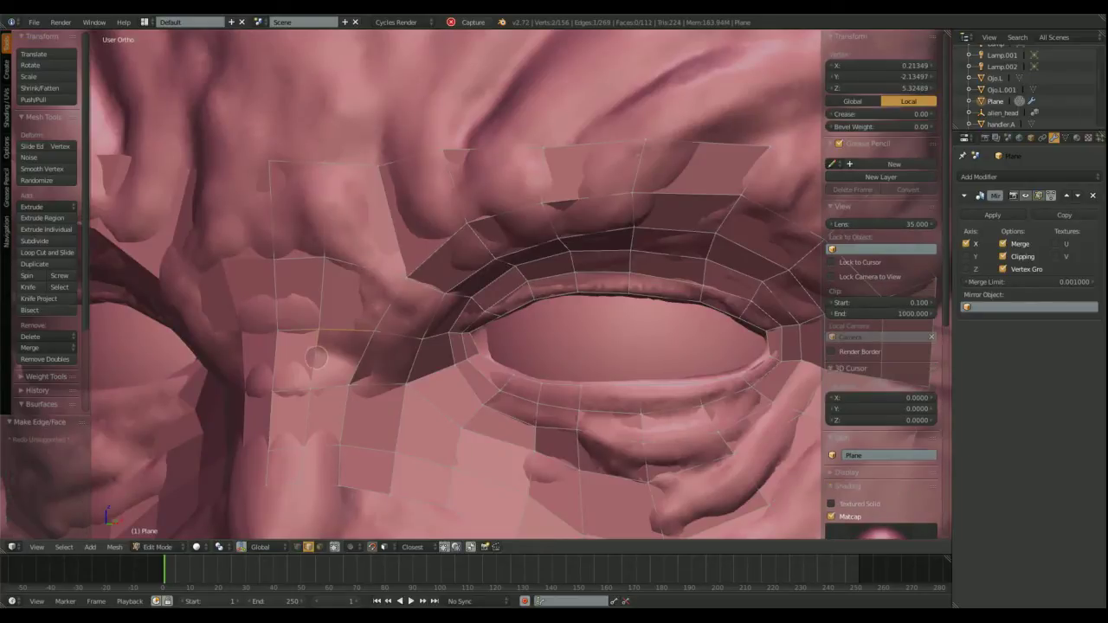
key("f")
key("ctrl+Tab")
right_click(383, 336)
key("g")
left_click(378, 337)
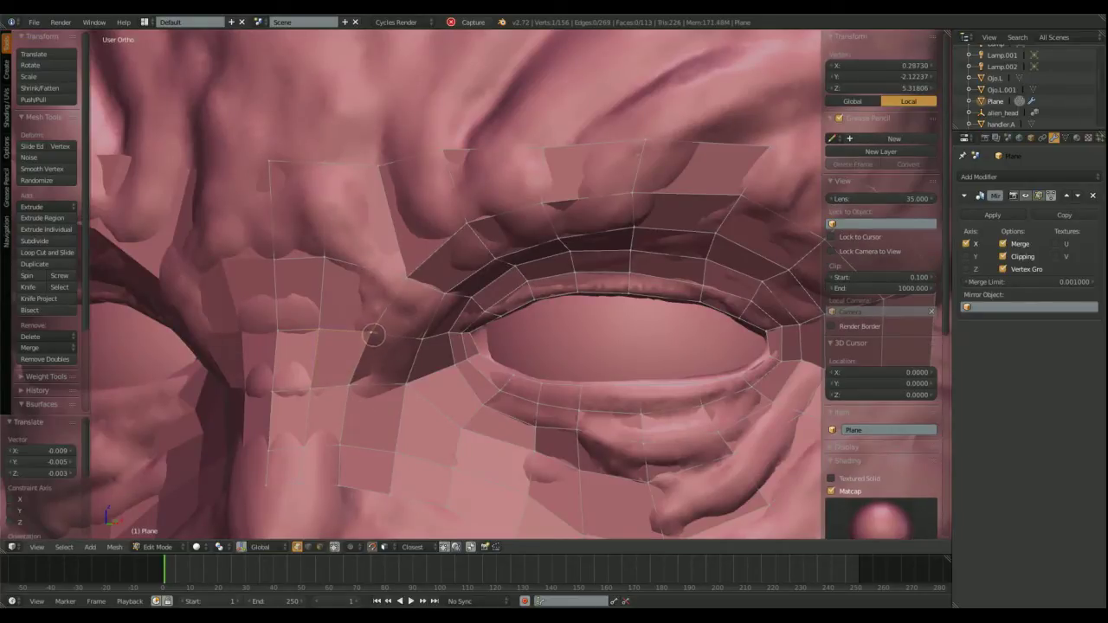
- Extrude the upper edge of the face strip running beside the nose and above the nostril
scroll(405, 283, "down", 3)
middle_click_drag(519, 303, 407, 324)
scroll(358, 289, "up", 2)
middle_click_drag(321, 338, 244, 366)
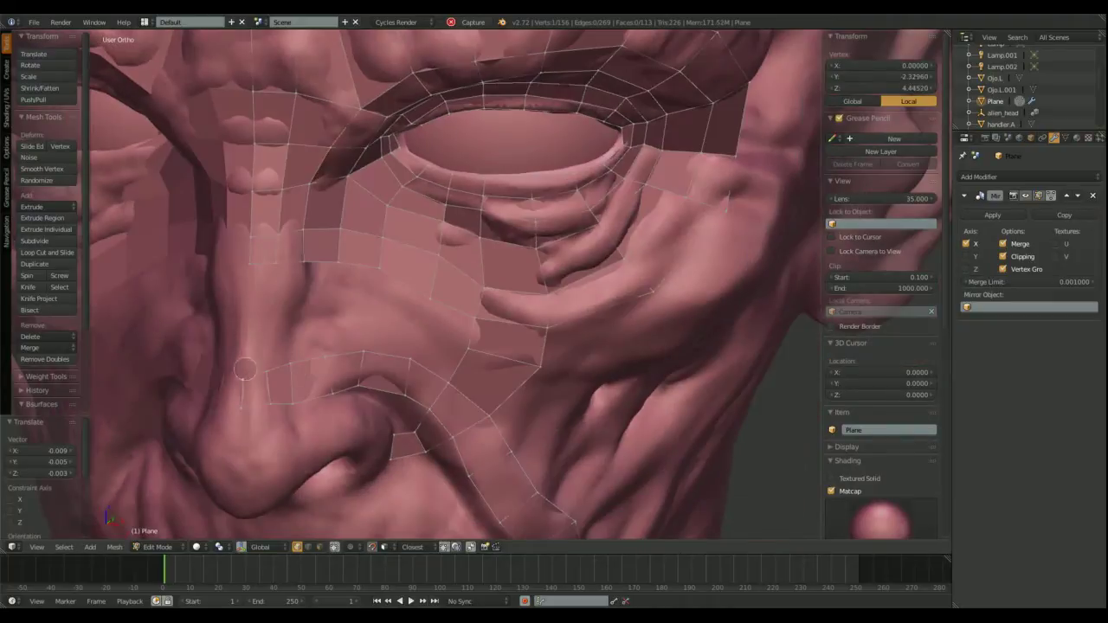
right_click(289, 359, "alt")
key("e")
left_click(403, 401)
- Snap the extruded row's vertices onto the side of the nose and the upper cheek
right_click_drag(410, 324, 423, 329)
right_click_drag(364, 317, 373, 310)
right_click_drag(327, 321, 334, 306)
right_click_drag(288, 333, 272, 316)
right_click_drag(244, 346, 242, 317)
mouse_move(328, 332)
middle_mouse_down()
mouse_move(289, 331)
mouse_move(309, 329)
middle_mouse_up()
right_click_drag(270, 318, 295, 325)
- Fill the gap between the strip beside the nose and the loop beneath the eye with faces
right_click(425, 378, "shift")
right_click(460, 400, "shift")
right_click(469, 379, "shift")
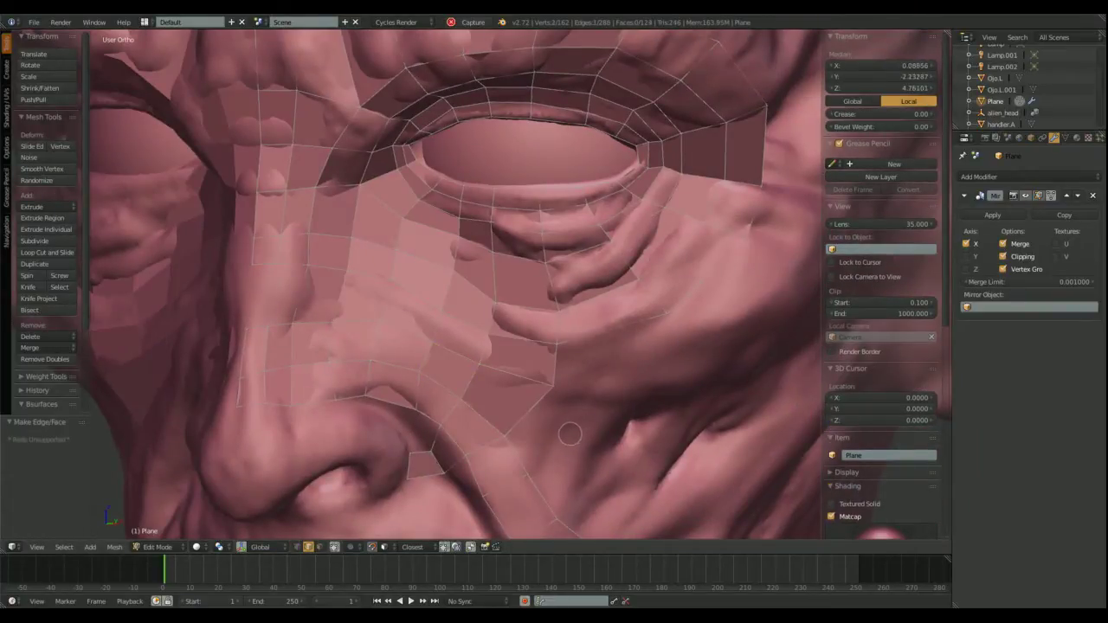
middle_click_drag(468, 385, 351, 391)
scroll(444, 378, "down", 2)
key("f")
- Extrude a vertex from the mouth loop's outer edge, fill a face toward the eye loop, and adjust its corner
right_click(324, 416)
left_click(400, 382)
key("f")
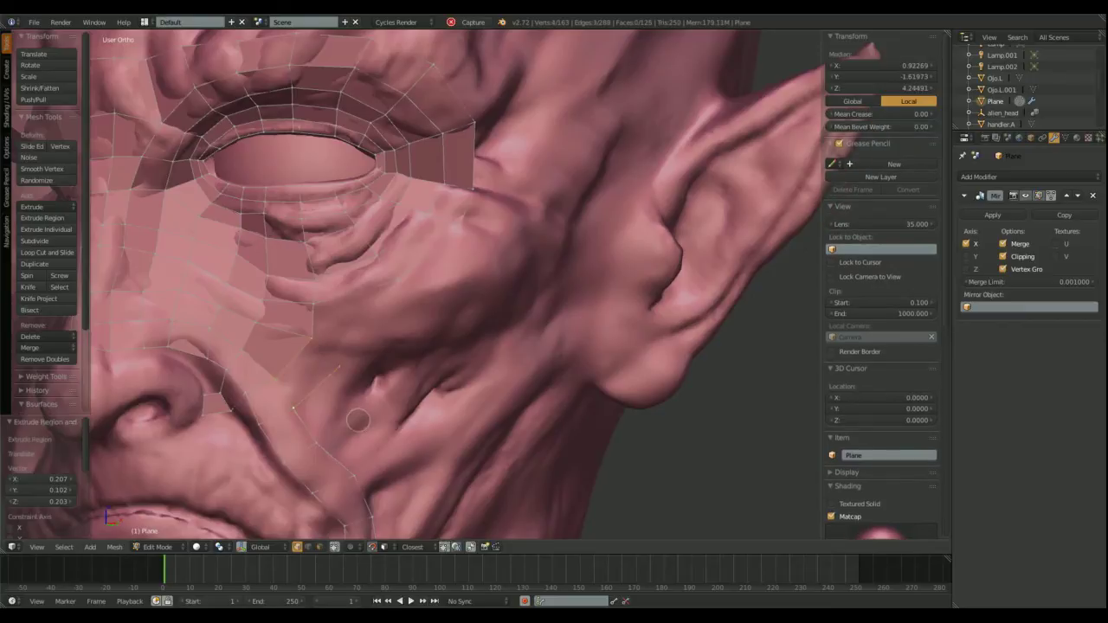
right_click(345, 368)
key("g")
left_click(335, 378)
- Extrude the outer cheek edge toward the ear and snap its two new vertices onto the cheek
right_click(319, 340, "shift")
key("e")
left_click(449, 329)
right_click(421, 353)
key("g")
left_click(408, 348)
right_click(406, 319)
key("g")
left_click(409, 312)
- Fill a face between the new cheek strip and the outer edge of the under-eye loop
key("ctrl+Tab")
key("2")
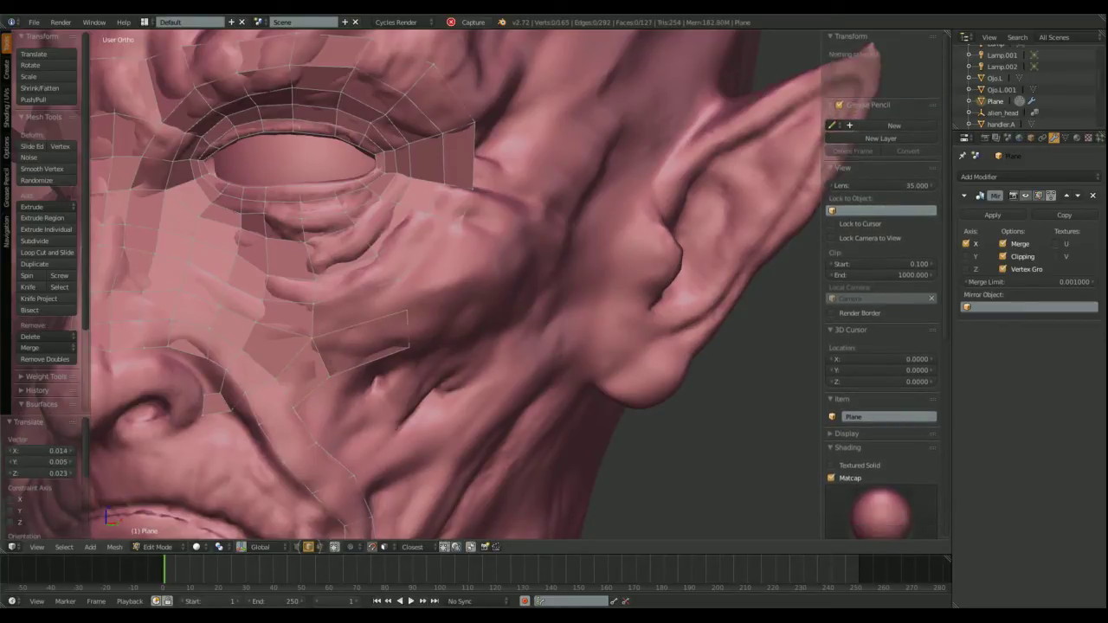
right_click(319, 320)
key("f")
middle_click_drag(467, 381, 303, 351)
key("ctrl+Tab")
key("1")
- In Object Mode, examine the mirrored face mesh from several angles, both isolated and over the sculpted head
scroll(420, 447, "down", 3)
middle_click_drag(420, 448, 476, 360, "shift")
mouse_move(253, 342)
middle_mouse_down()
mouse_move(204, 322)
mouse_move(246, 333)
middle_mouse_up()
scroll(203, 322, "down", 2)
key("Tab")
key("1")
scroll(371, 277, "up", 2)
middle_click_drag(290, 294, 584, 330)
mouse_move(584, 331)
middle_mouse_down()
mouse_move(471, 349)
mouse_move(575, 333)
middle_mouse_up()
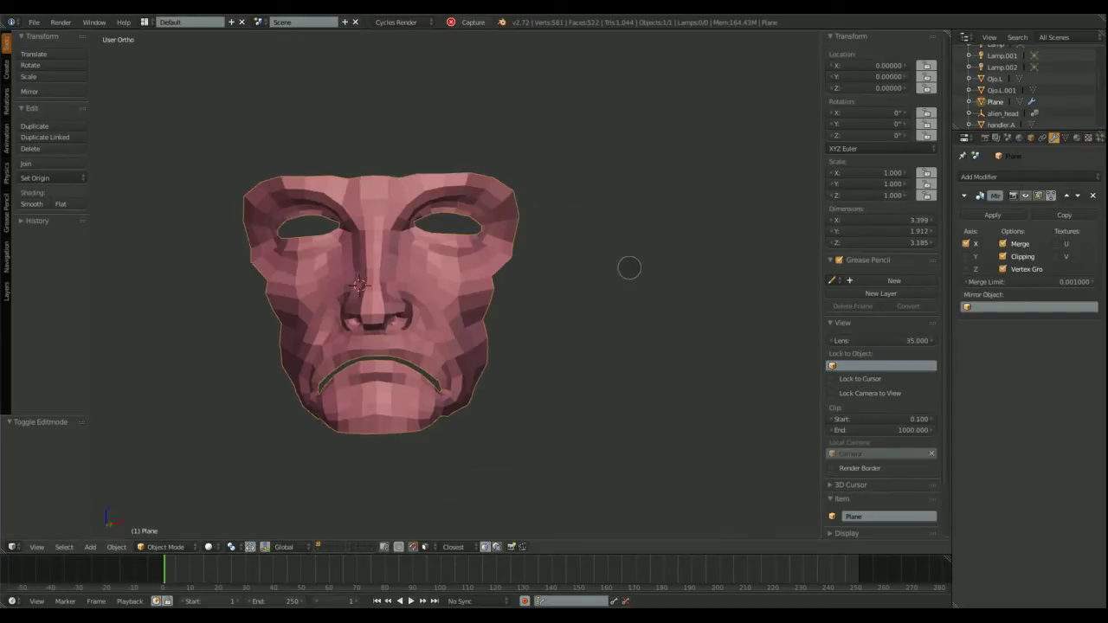
middle_click_drag(631, 265, 424, 284)
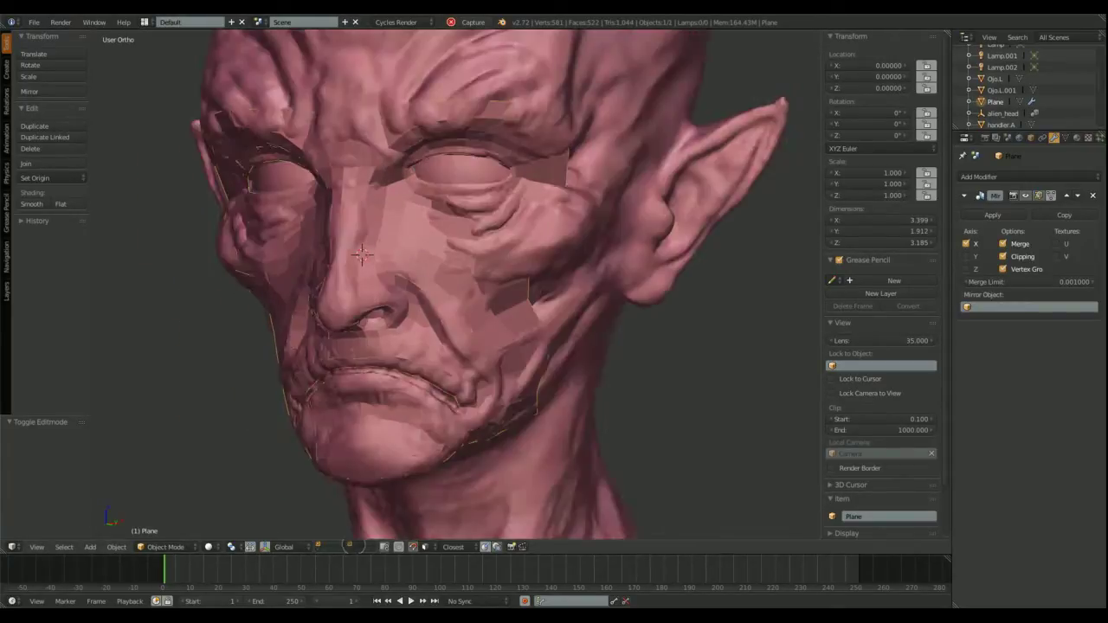
middle_click_drag(424, 284, 406, 285)
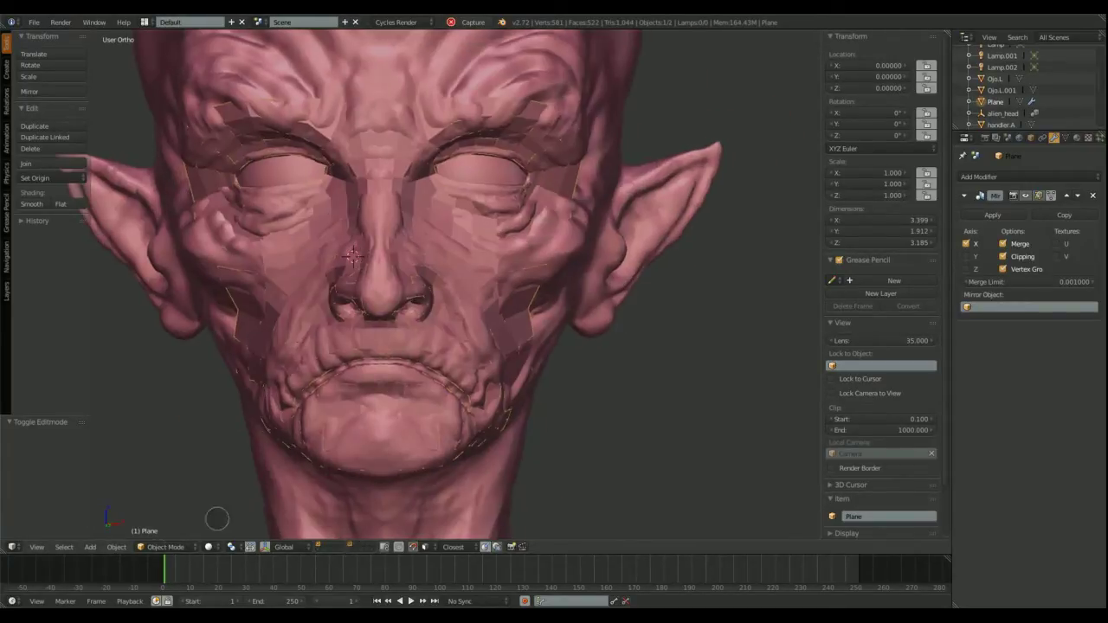
- In Edit Mode, bevel the edge loop around the mouth by about 0.014 with one segment
key("Tab")
scroll(406, 285, "up", 2)
key("a")
mouse_move(468, 354)
middle_mouse_down()
mouse_move(415, 353)
mouse_move(455, 351)
middle_mouse_up()
scroll(455, 350, "up", 2)
scroll(454, 351, "up", 5)
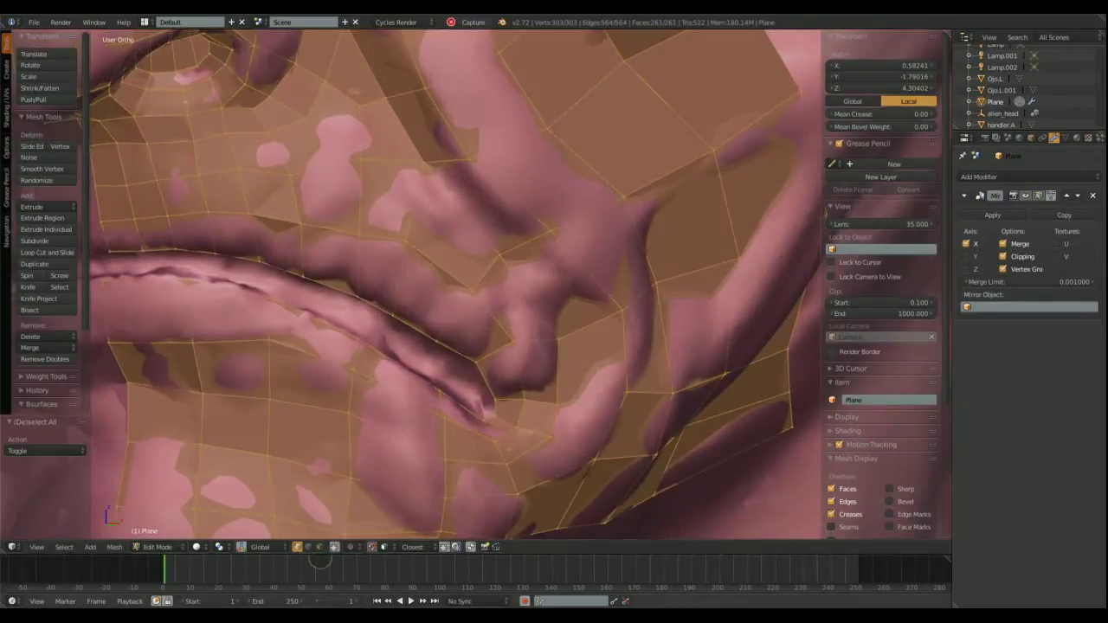
left_click(308, 547)
middle_click_drag(295, 251, 402, 262, "shift")
right_click(363, 217)
right_click(388, 222, "alt")
mouse_move(523, 252)
middle_mouse_down()
mouse_move(559, 255)
mouse_move(511, 257)
middle_mouse_up()
key("space")
mouse_move(585, 257)
mouse_move(666, 257)
left_click(783, 449)
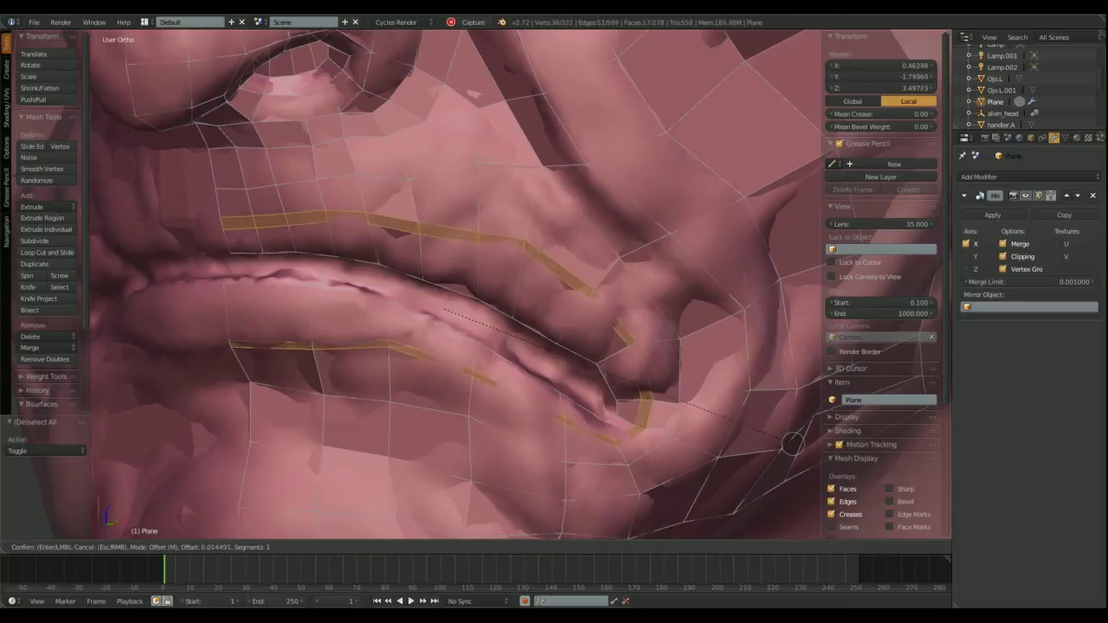
- Reposition the beveled loop's vertices around the corner of the mouth to follow the sculpted folds
left_click(297, 547)
middle_click_drag(351, 380, 459, 228)
middle_click_drag(590, 357, 516, 315)
right_click_drag(567, 281, 550, 304)
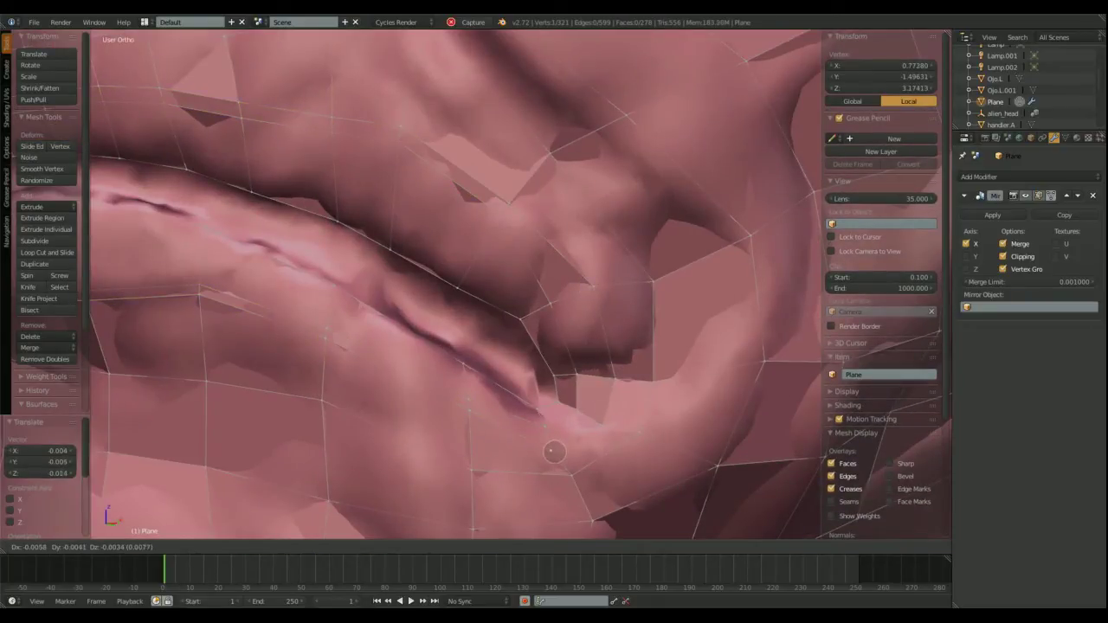
scroll(589, 313, "down", 6)
scroll(554, 347, "up", 6)
middle_click_drag(588, 312, 511, 337)
right_click(472, 398)
- Reposition the beveled loop's vertices along the lower lip, up to the mirror centerline
right_click_drag(297, 314, 295, 328)
middle_click_drag(244, 334, 606, 358, "shift")
right_click_drag(516, 278, 514, 288)
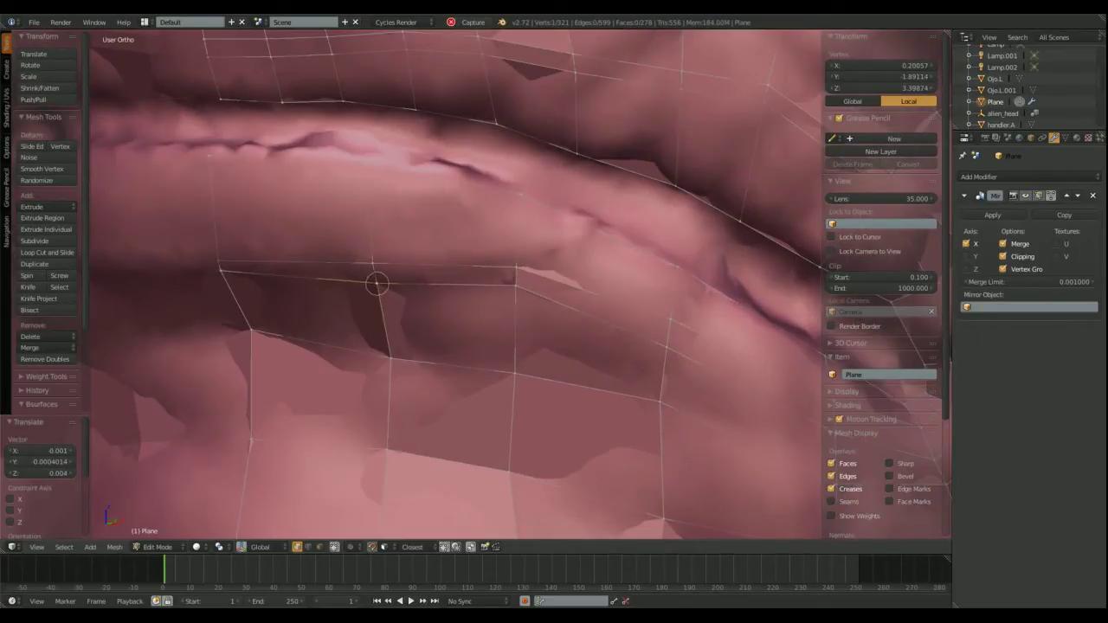
middle_click_drag(381, 288, 450, 308)
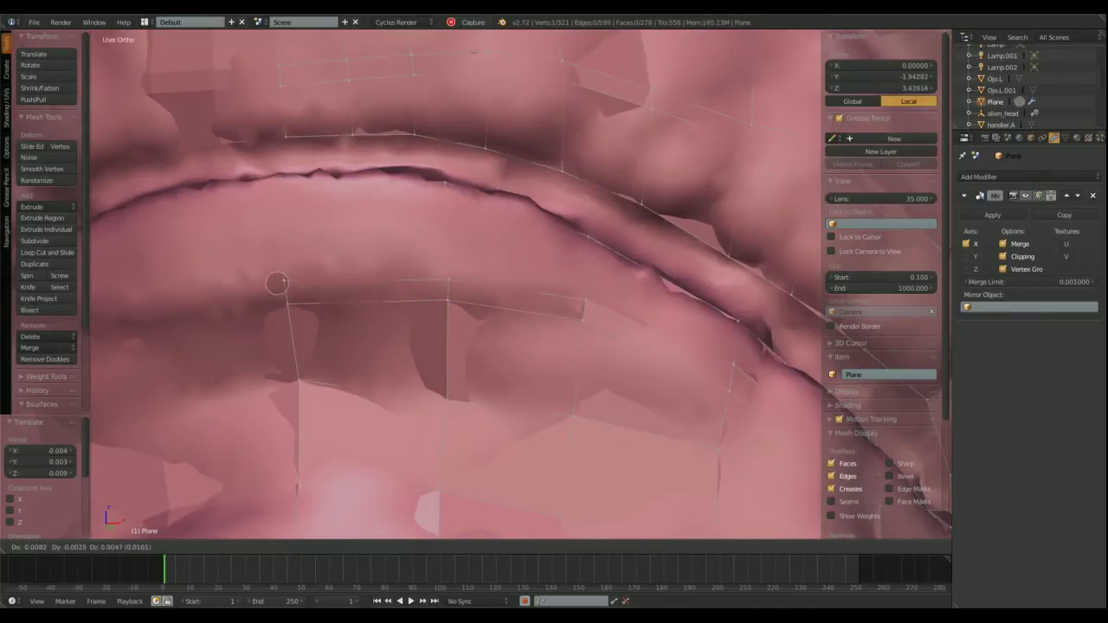
- Reposition the beveled loop's vertices above the upper lip to even out the quads
scroll(372, 229, "down", 2)
middle_click_drag(380, 232, 463, 282)
scroll(621, 302, "up", 4)
right_click_drag(514, 281, 506, 291)
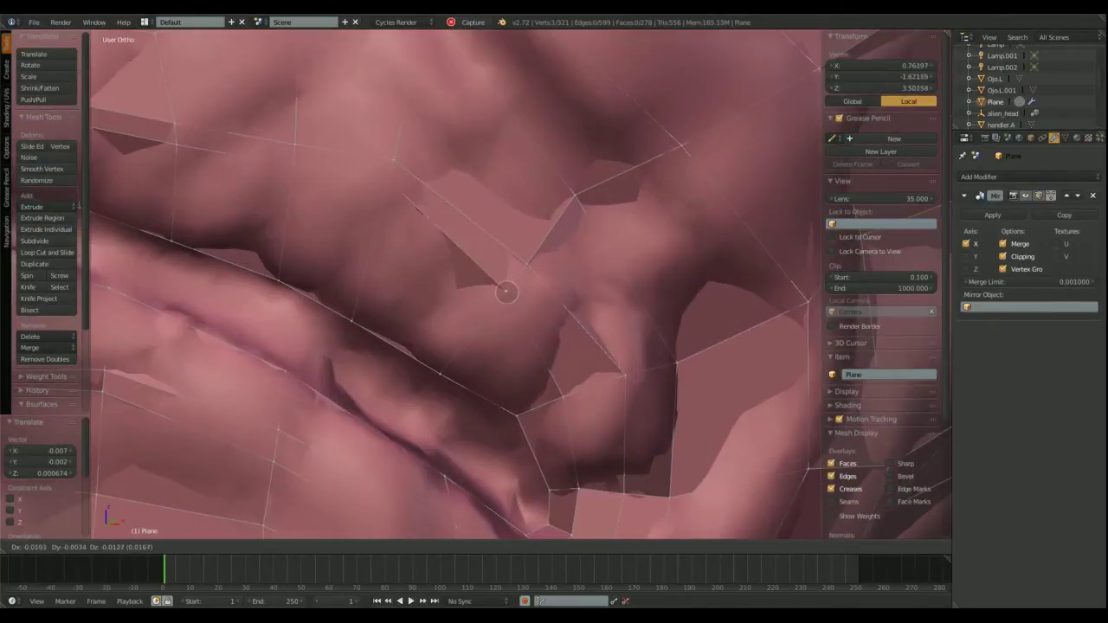
middle_click_drag(273, 254, 621, 320, "shift")
right_click_drag(641, 232, 635, 259)
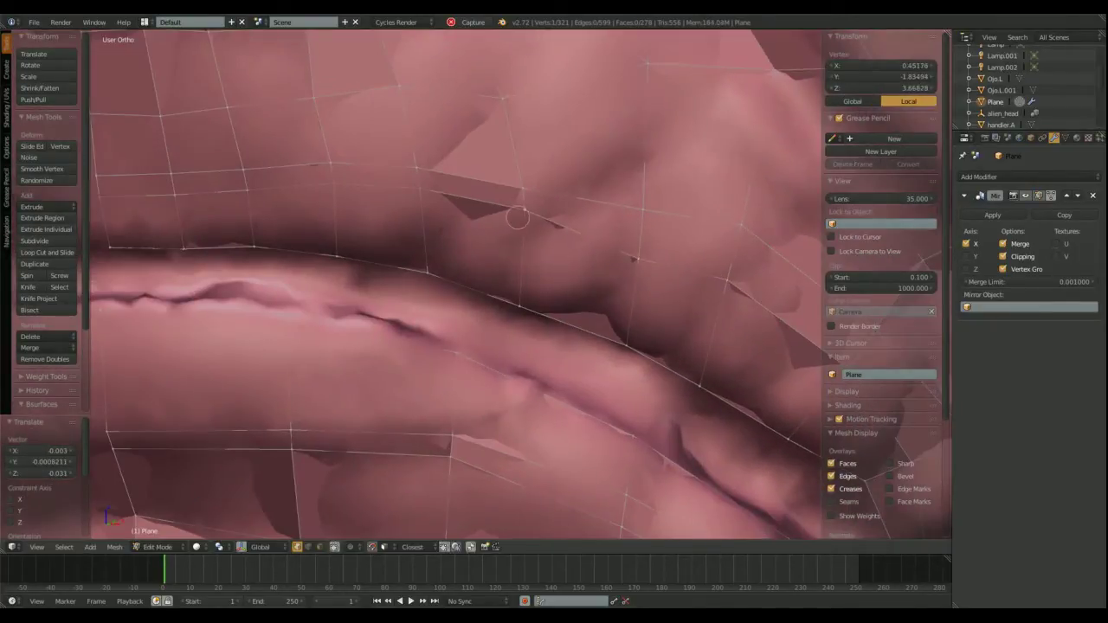
right_click_drag(335, 209, 340, 201)
middle_click_drag(270, 235, 435, 273, "shift")
right_click_drag(413, 228, 419, 239)
- Extrude the brow's upper edge loop upward into four rows of faces over the forehead
scroll(271, 249, "down", 6)
middle_click_drag(346, 199, 484, 208)
middle_click_drag(511, 78, 492, 358, "shift")
scroll(484, 346, "down", 1)
right_click(379, 272, "alt")
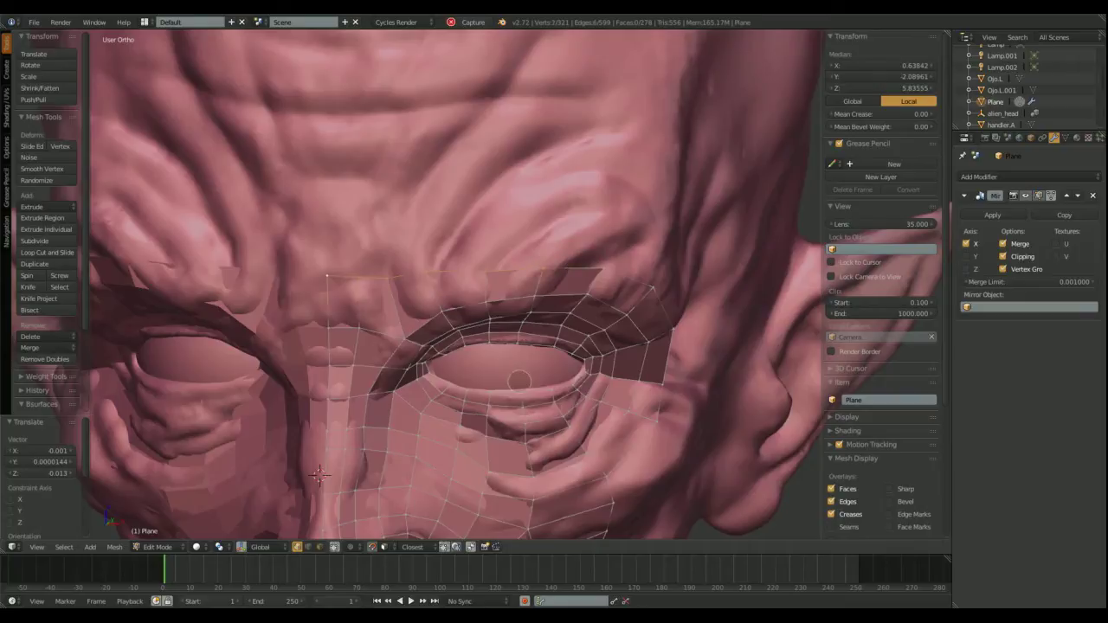
key("e")
key("e")
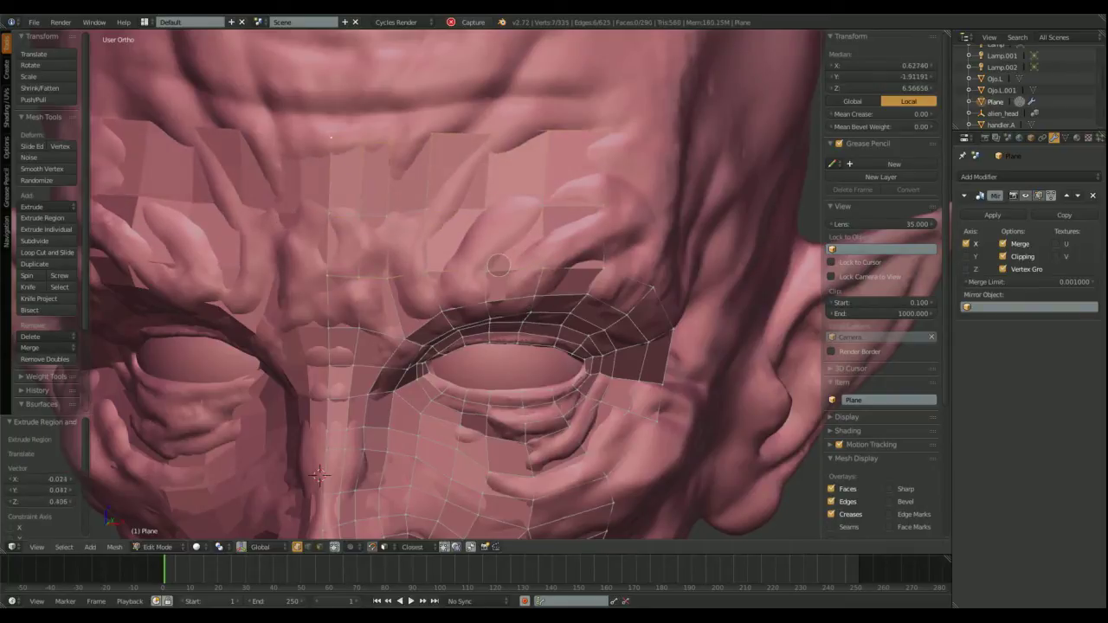
scroll(450, 285, "down", 5)
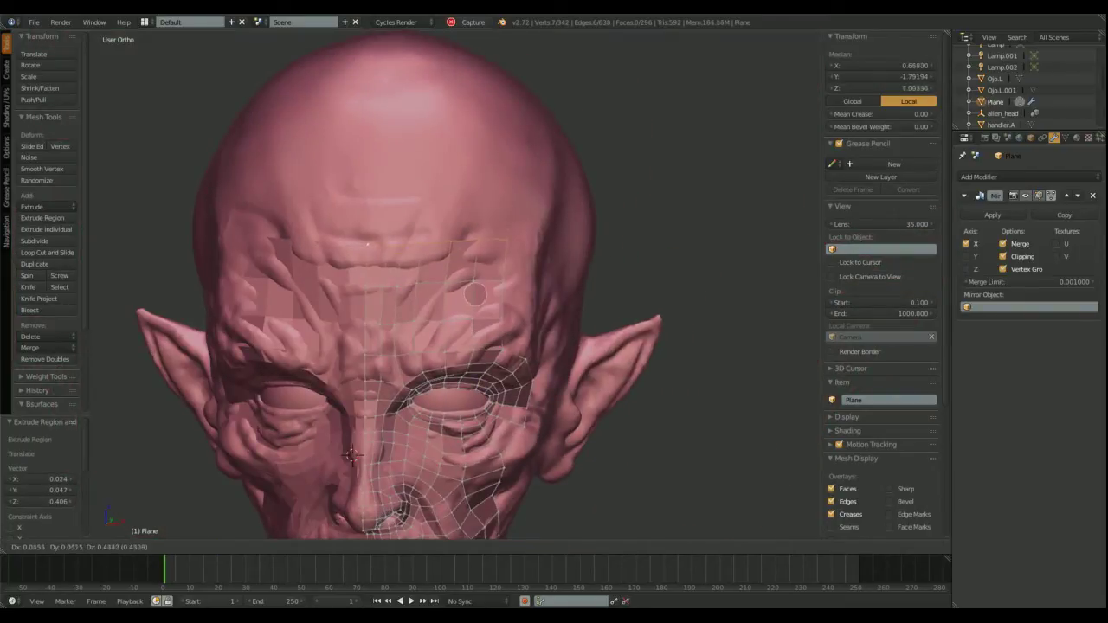
scroll(503, 276, "down", 2)
- Reposition the vertices on the outer side of the new forehead faces to fit the sculpted surface
middle_click_drag(504, 277, 389, 268)
scroll(455, 302, "up", 6)
right_click(455, 302)
key("g")
left_click(470, 311)
right_click_drag(486, 220, 510, 224)
left_click(515, 229)
middle_click_drag(515, 229, 514, 338, "shift")
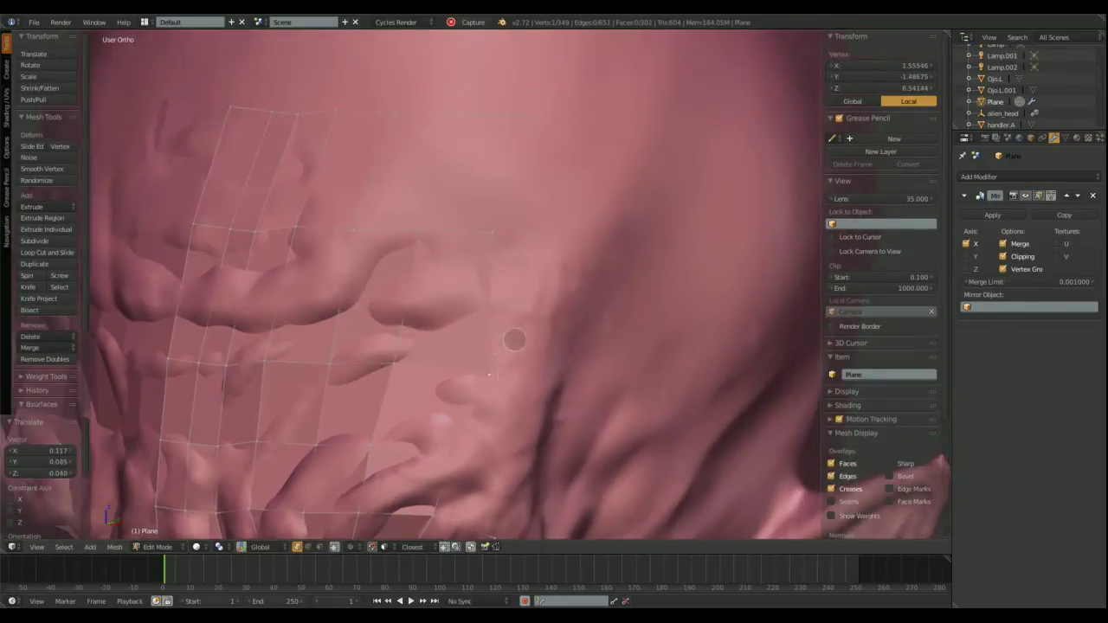
- Adjust the vertices along the top row of the forehead faces to even out their spacing
scroll(520, 252, "down", 3)
middle_click_drag(520, 252, 539, 208)
right_click(540, 170)
key("g")
left_click(561, 171)
middle_click_drag(561, 171, 486, 296)
scroll(567, 186, "down", 4)
scroll(456, 230, "up", 6)
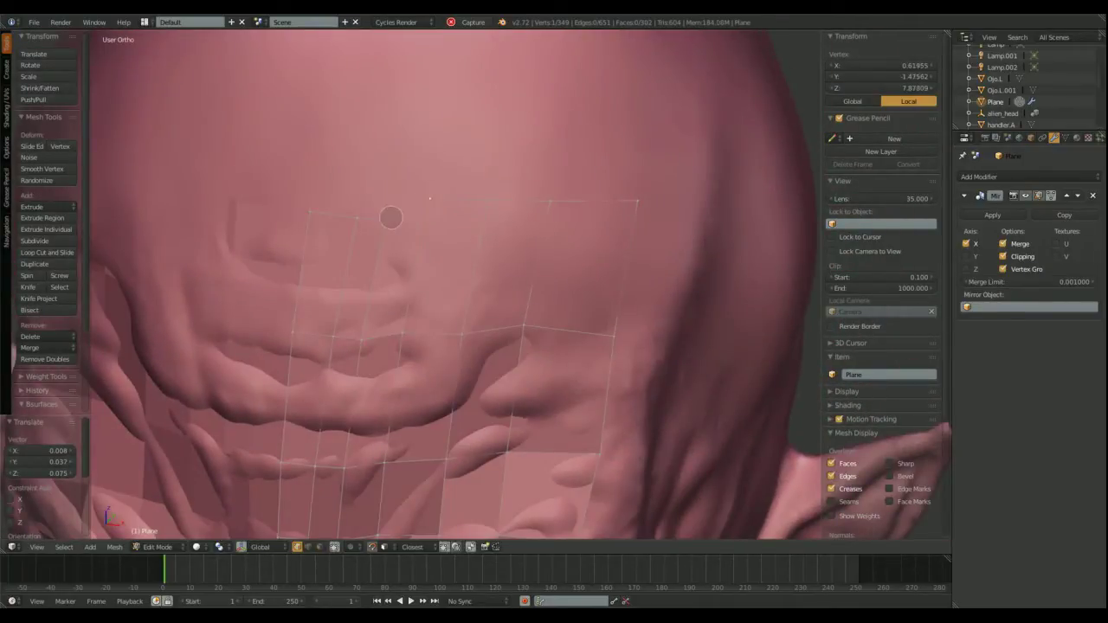
- Shift the inner forehead vertices above the brow so the columns run evenly up to the top row
scroll(337, 223, "down", 2)
middle_click_drag(493, 510, 429, 443, "shift")
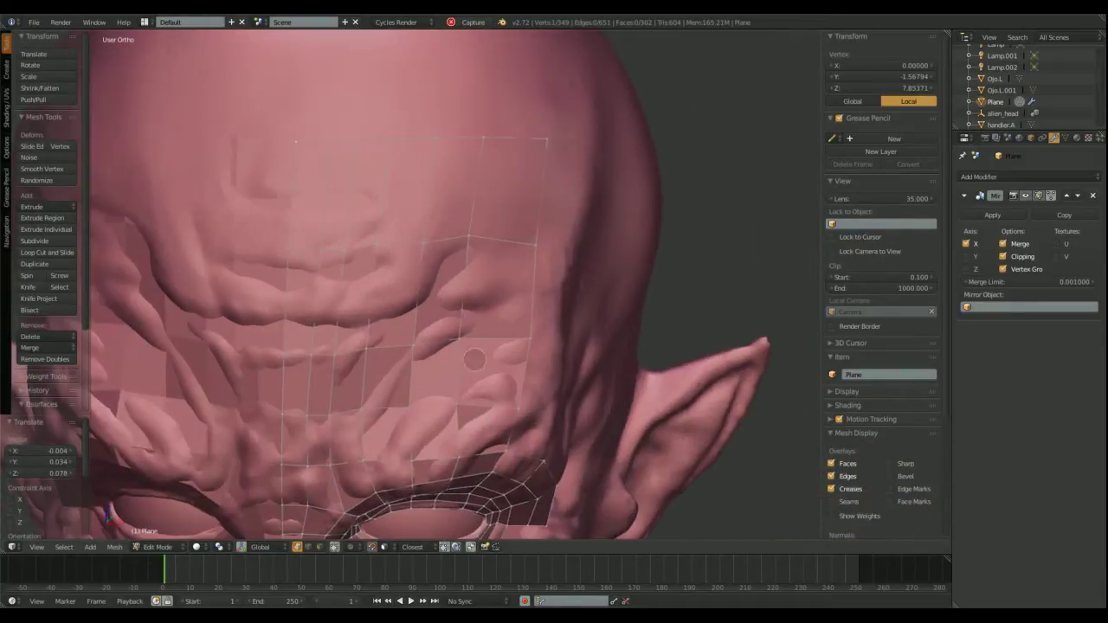
right_click(456, 405)
key("g")
left_click(476, 403)
right_click(459, 337)
key("g")
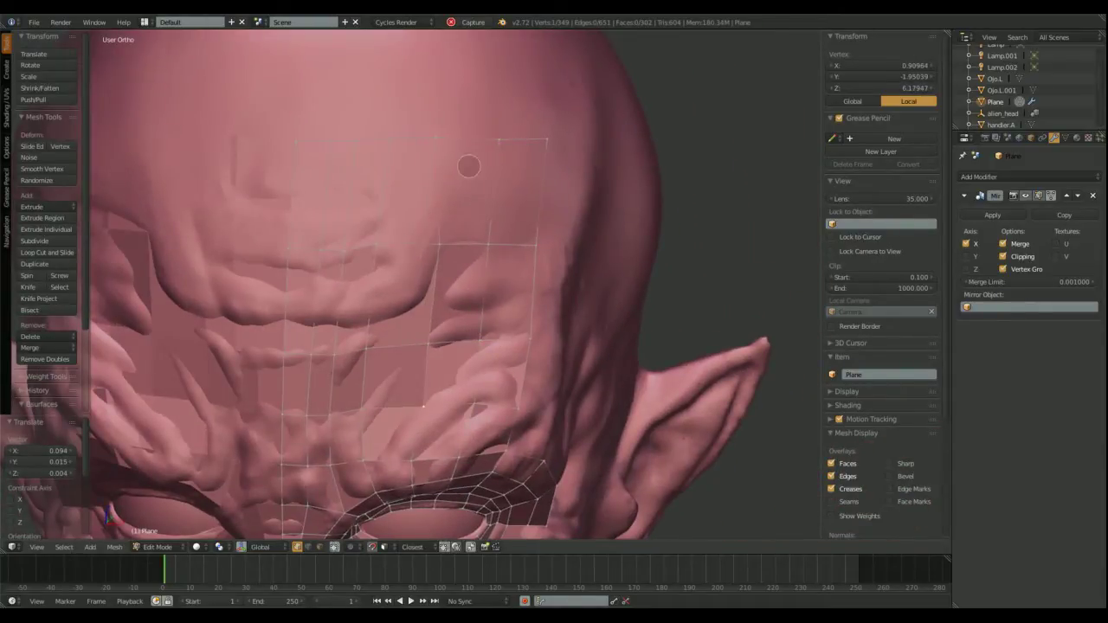
middle_click_drag(570, 211, 379, 363)
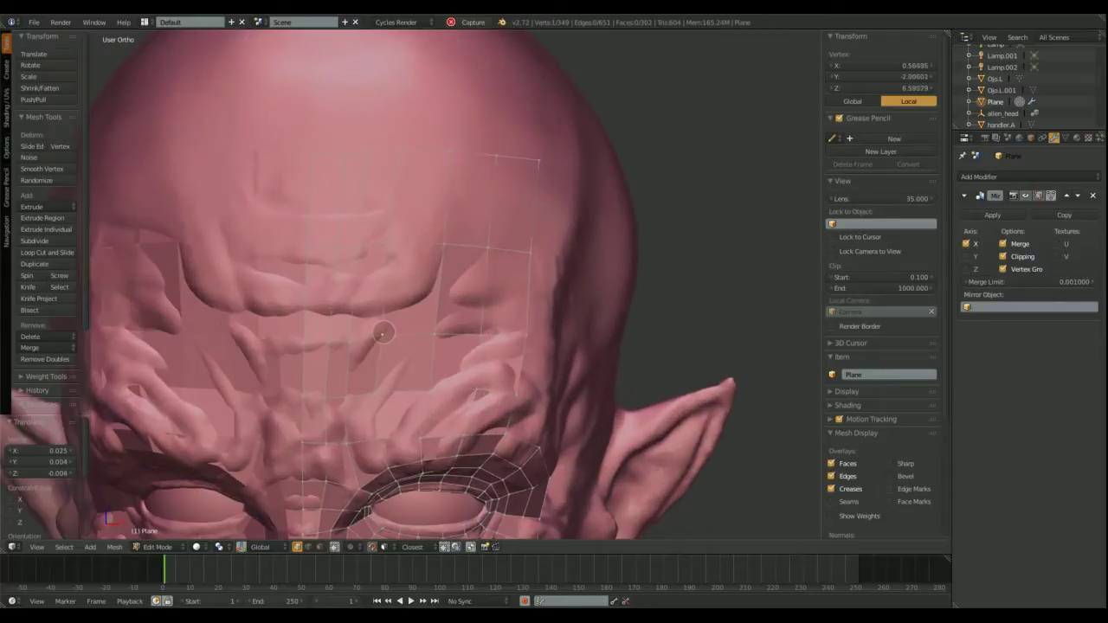
middle_click_drag(404, 142, 389, 164)
scroll(390, 164, "down", 4)
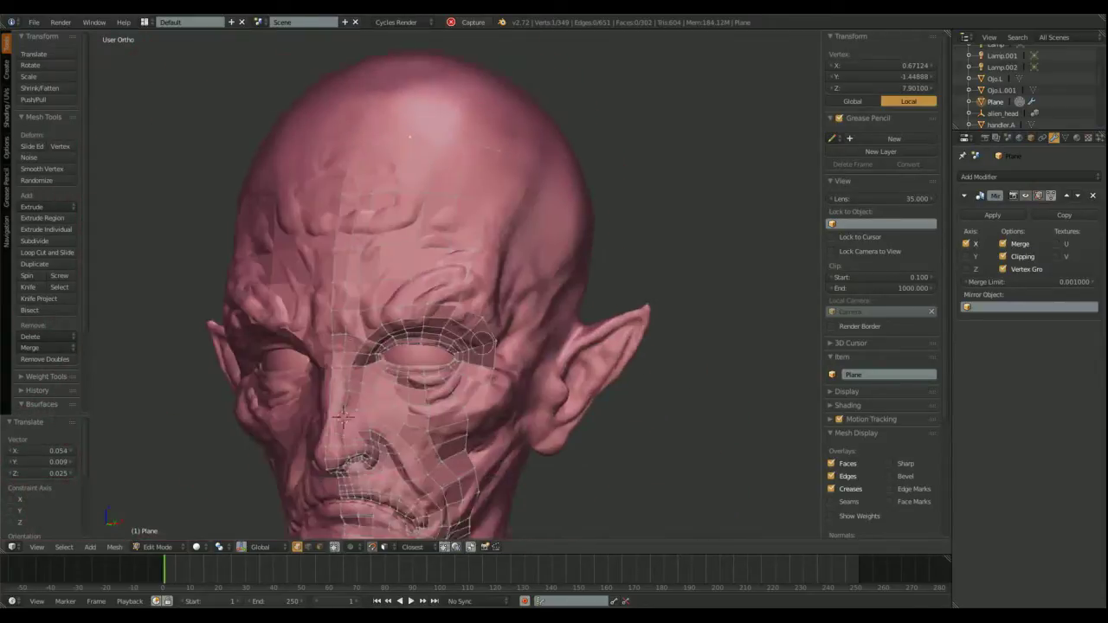
left_click(159, 547)
left_click(162, 533)
left_click(317, 545)
mouse_move(424, 411)
middle_mouse_down()
mouse_move(490, 401)
mouse_move(462, 388)
mouse_move(472, 315)
middle_mouse_up()
scroll(450, 386, "up", 1)
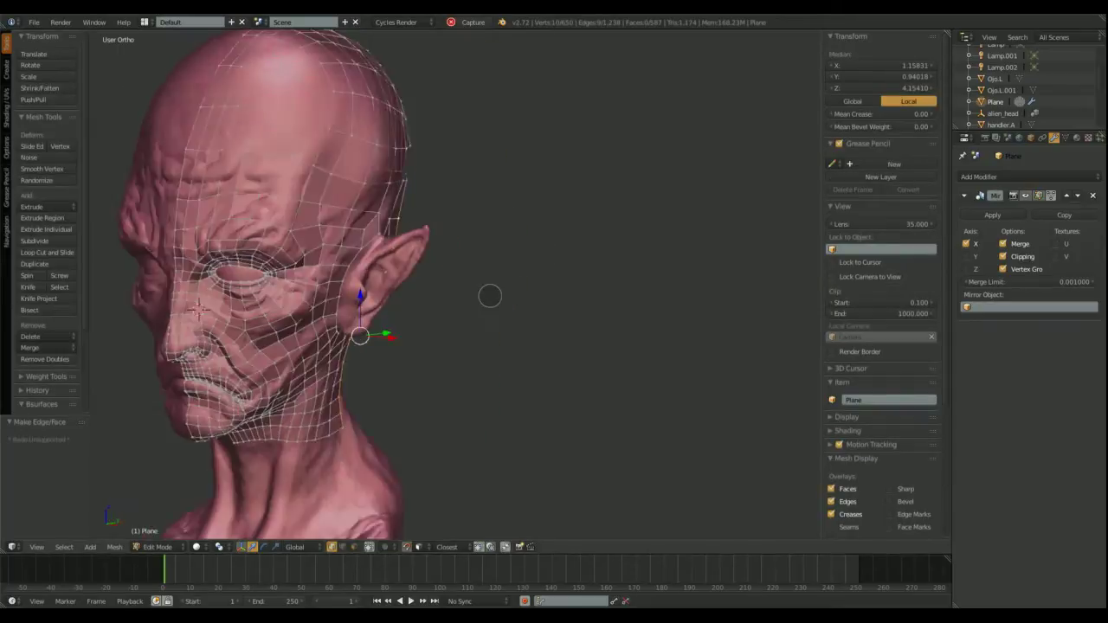
- Extrude the vertical edge line behind the ear toward the back of the head and scale it along X
mouse_move(487, 294)
middle_mouse_down()
mouse_move(615, 294)
mouse_move(672, 321)
mouse_move(507, 265)
mouse_move(482, 213)
mouse_move(521, 264)
mouse_move(514, 277)
middle_mouse_up()
left_click(524, 209)
scroll(524, 209, "up", 1)
key("s")
key("x")
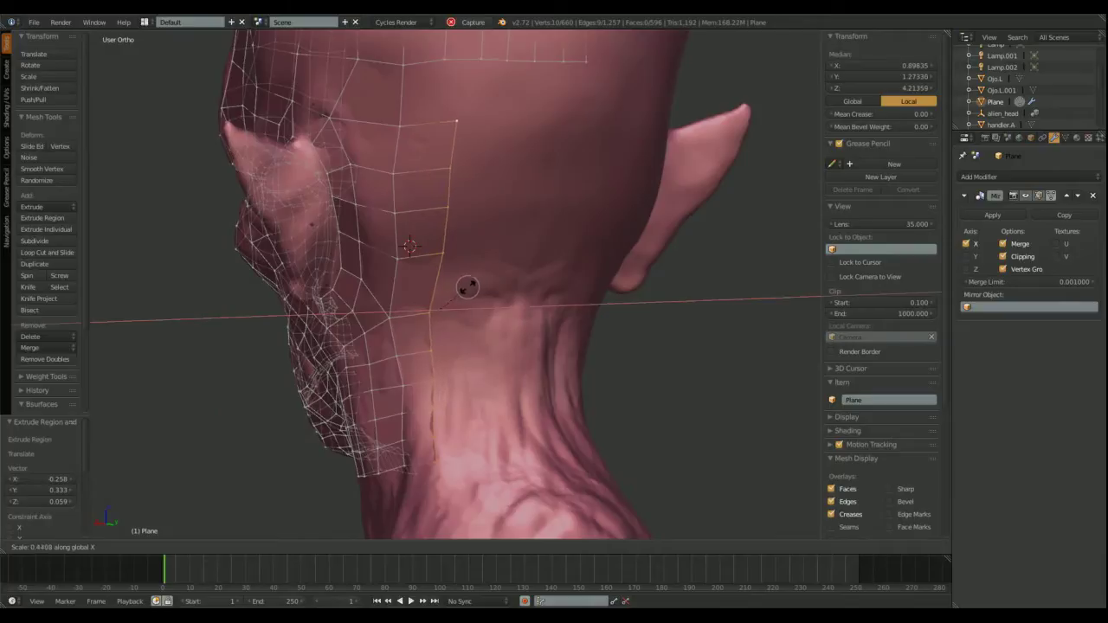
left_click(467, 286)
left_click(501, 287)
- Fill the gap above the new column behind the ear with a quad joining it to the row above
middle_click_drag(501, 287, 511, 284)
scroll(509, 259, "up", 1)
middle_click_drag(497, 208, 457, 388, "shift")
right_click(425, 255)
key("g")
right_click(351, 182, "shift")
right_click(343, 261, "shift")
right_click(399, 260, "shift")
key("f")
middle_click_drag(421, 338, 468, 292, "shift")
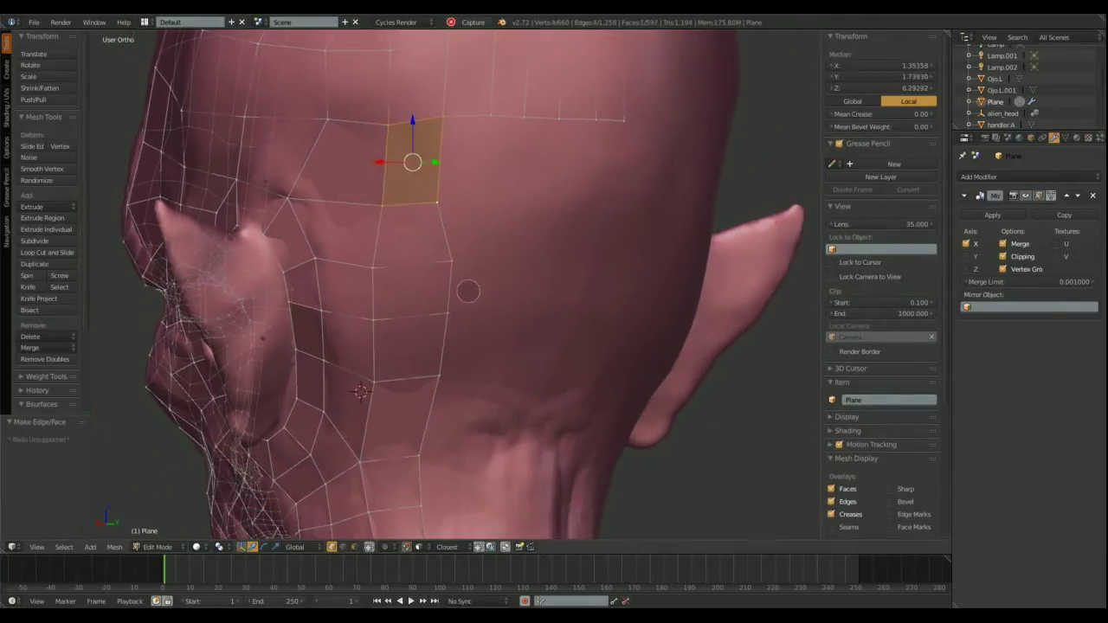
- Reposition the new column's vertices from behind the ear down the side of the neck
right_click_drag(454, 264, 429, 266)
right_click_drag(449, 317, 425, 318)
middle_click_drag(454, 398, 472, 294)
key("g")
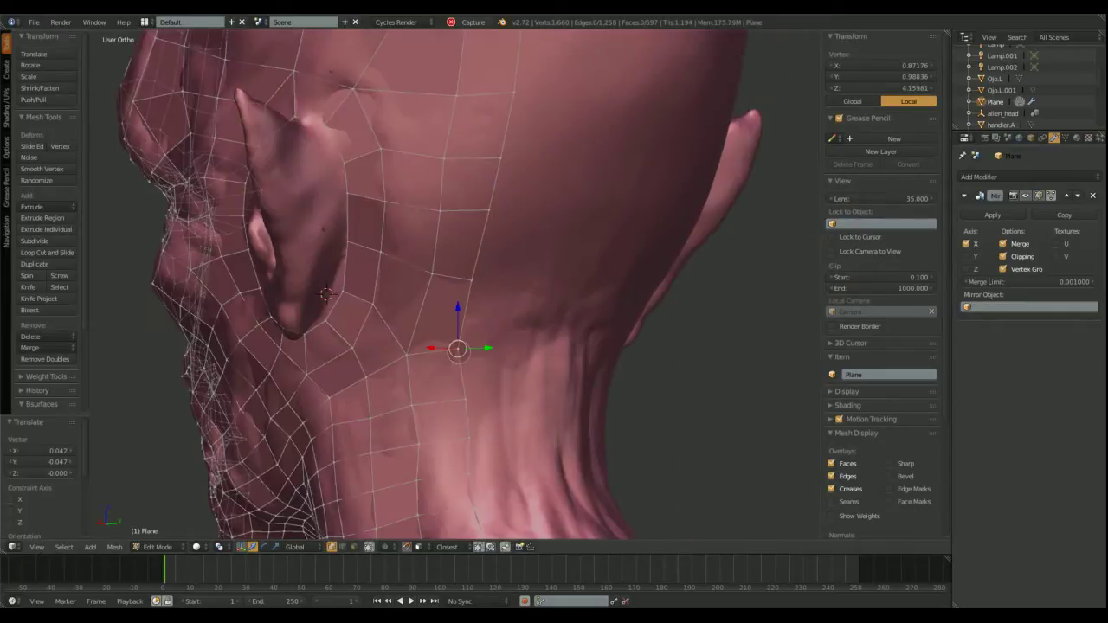
middle_click_drag(459, 350, 489, 353)
middle_click_drag(489, 353, 511, 225, "shift")
right_click(499, 258)
key("g")
left_click(492, 262)
middle_click_drag(491, 262, 472, 294)
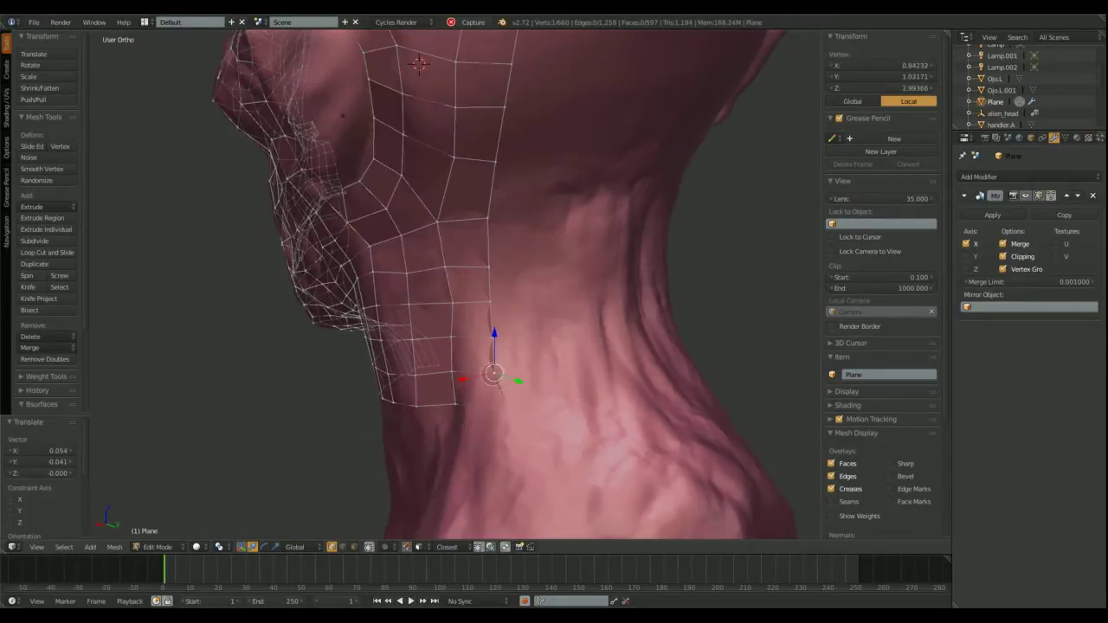
- Extrude the column's open edge line into four more columns of faces reaching the back centerline
middle_click_drag(493, 374, 561, 358)
key("a")
right_click(468, 215)
right_click(447, 359, "ctrl")
middle_click_drag(520, 329, 492, 329)
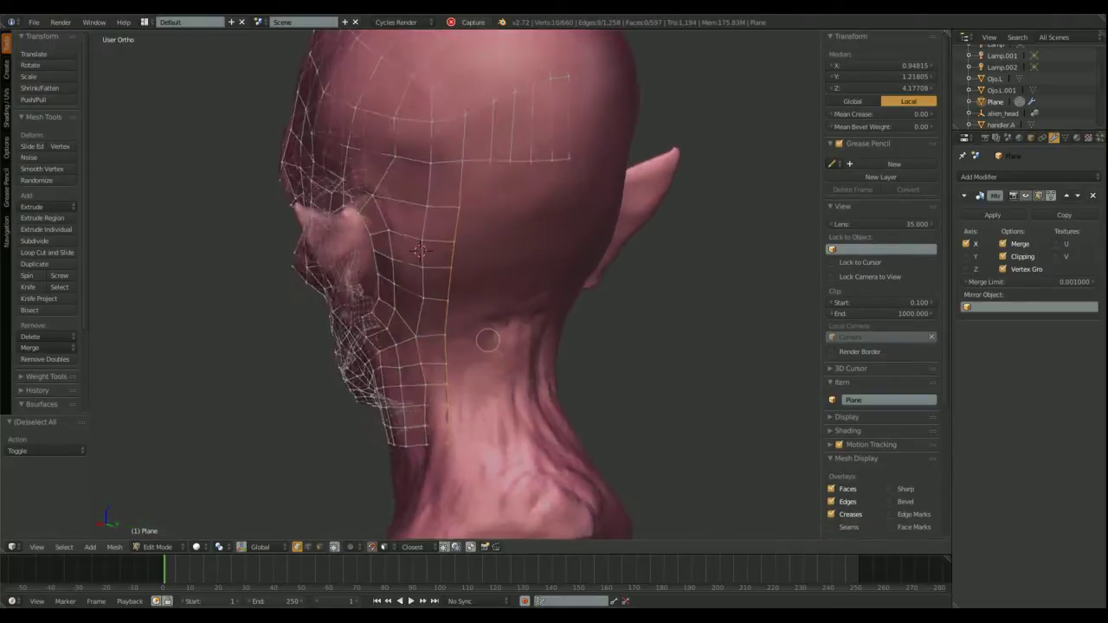
key("e")
left_click(528, 321)
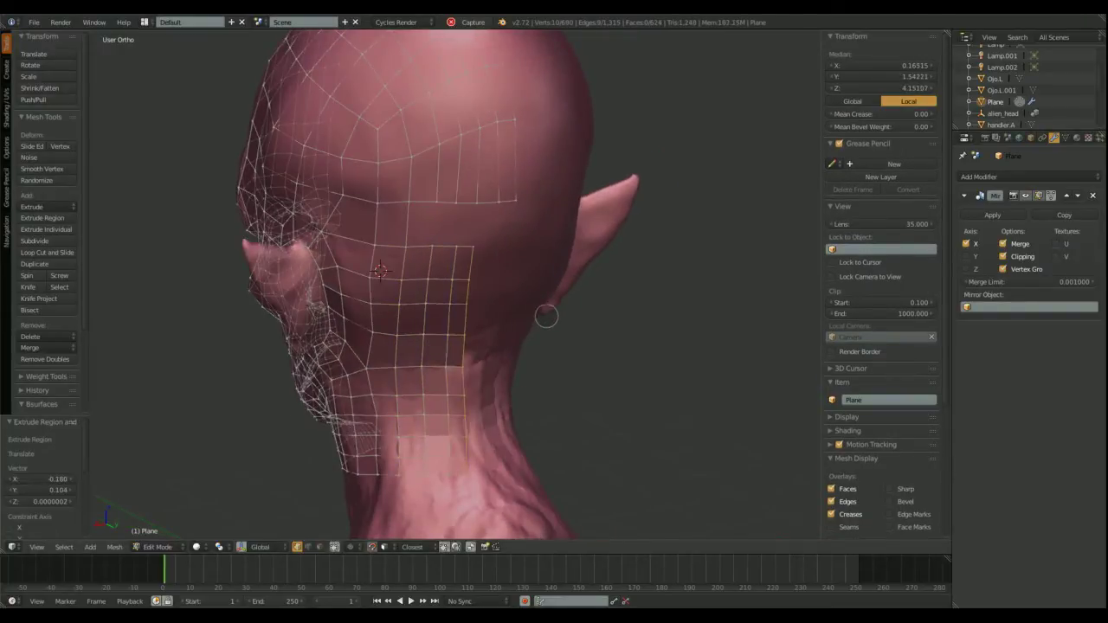
left_click(558, 314)
- Move the lower vertices beside the back centerline outward along the nape to widen the narrow quads
middle_click_drag(558, 315, 476, 310)
scroll(507, 363, "up", 2)
scroll(476, 310, "up", 3)
right_click_drag(496, 339, 459, 337)
right_click_drag(497, 383, 468, 383)
right_click_drag(489, 492, 467, 493)
scroll(598, 361, "down", 2)
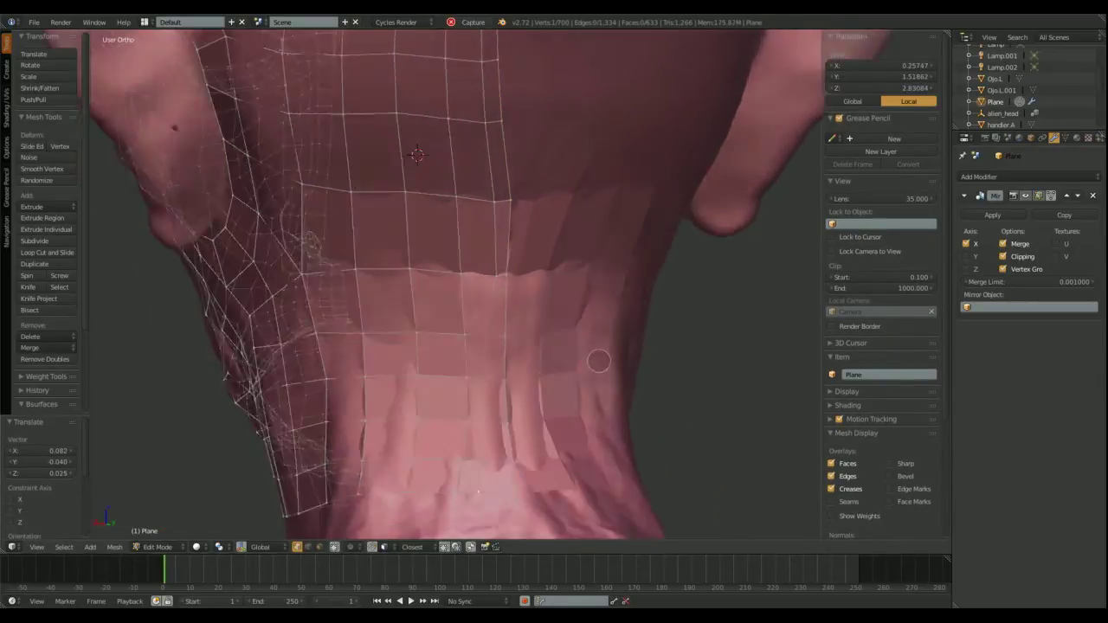
- Adjust the adjacent column's vertices from the lower neck up to the base of the skull
middle_click_drag(598, 361, 498, 381)
right_click(458, 410)
right_click(456, 356, "shift")
right_click(454, 298, "shift")
right_click(449, 253, "shift")
right_click(458, 192, "shift")
left_click(514, 329)
- Reposition the first extruded column behind the ear, from the skull down to the bottom of the neck
scroll(484, 398, "up", 1)
middle_click_drag(485, 467, 502, 388)
right_click_drag(462, 246, 446, 248)
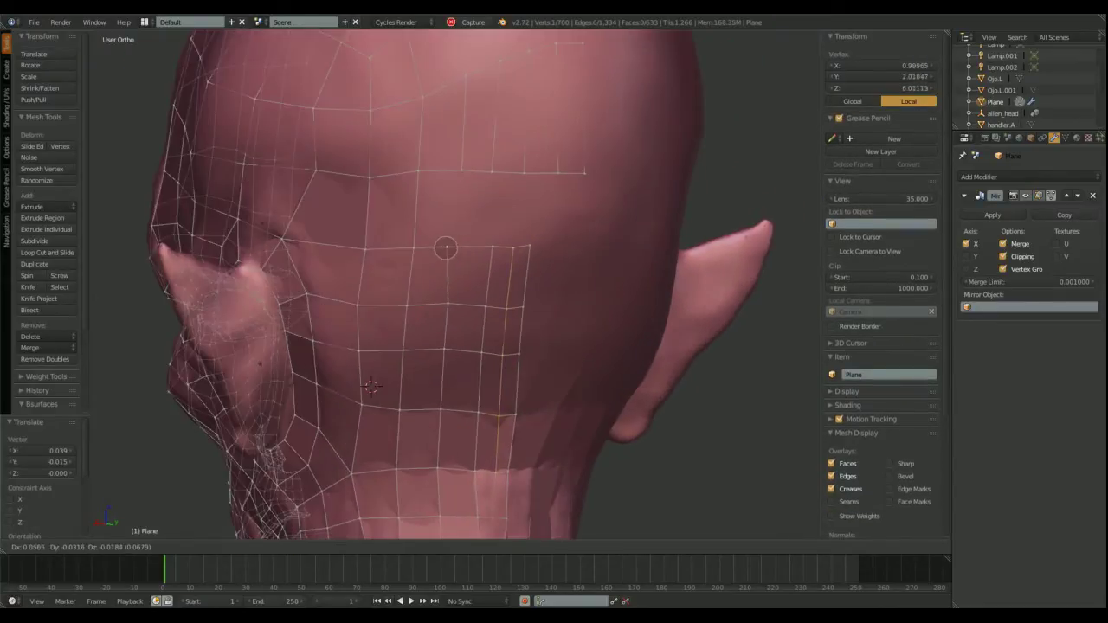
middle_click_drag(444, 305, 462, 203, "shift")
right_click_drag(461, 247, 447, 251)
middle_click_drag(448, 251, 463, 189, "shift")
right_click_drag(474, 246, 460, 249)
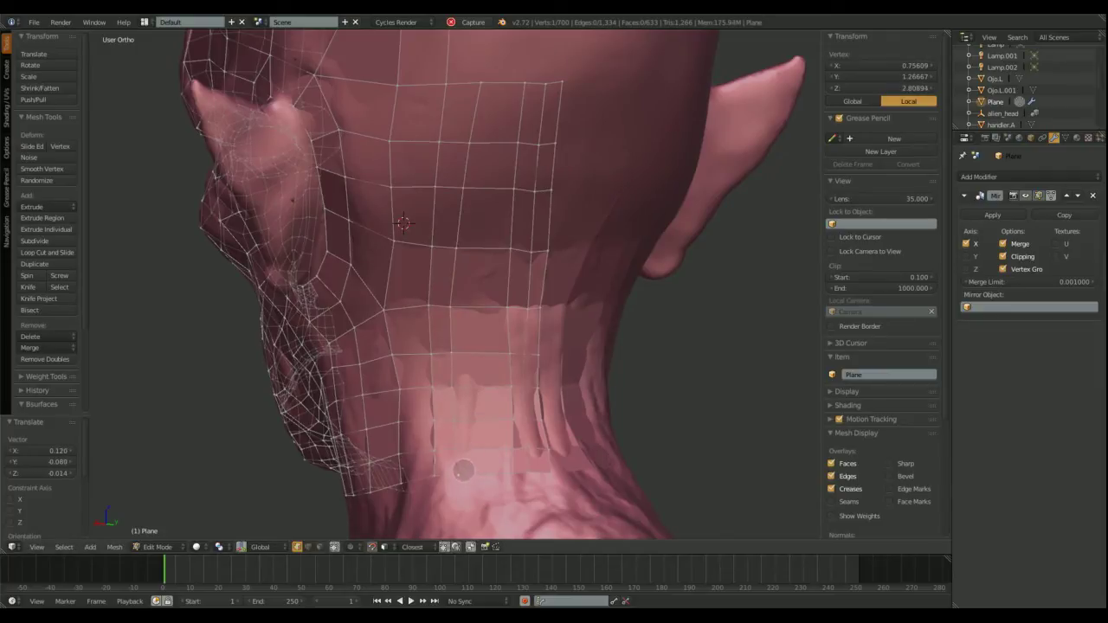
left_click(478, 445)
- Spread the column vertices next to the centerline evenly across the back of the skull
middle_click_drag(478, 446, 514, 309)
right_click_drag(516, 309, 561, 306)
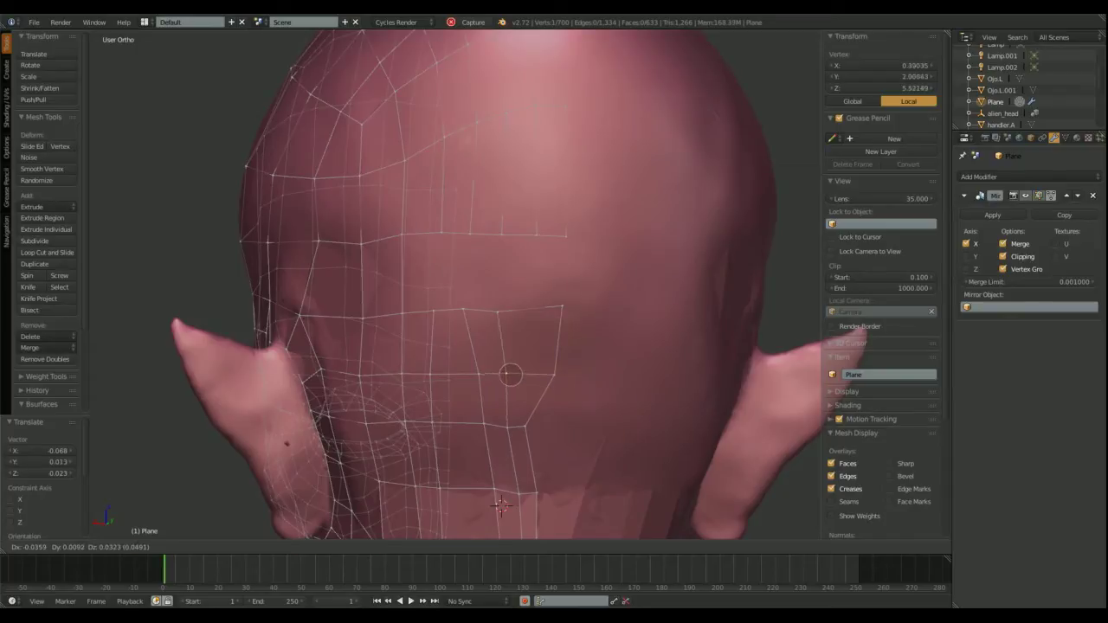
left_click(500, 504)
middle_click_drag(500, 505, 490, 378)
left_click(416, 509)
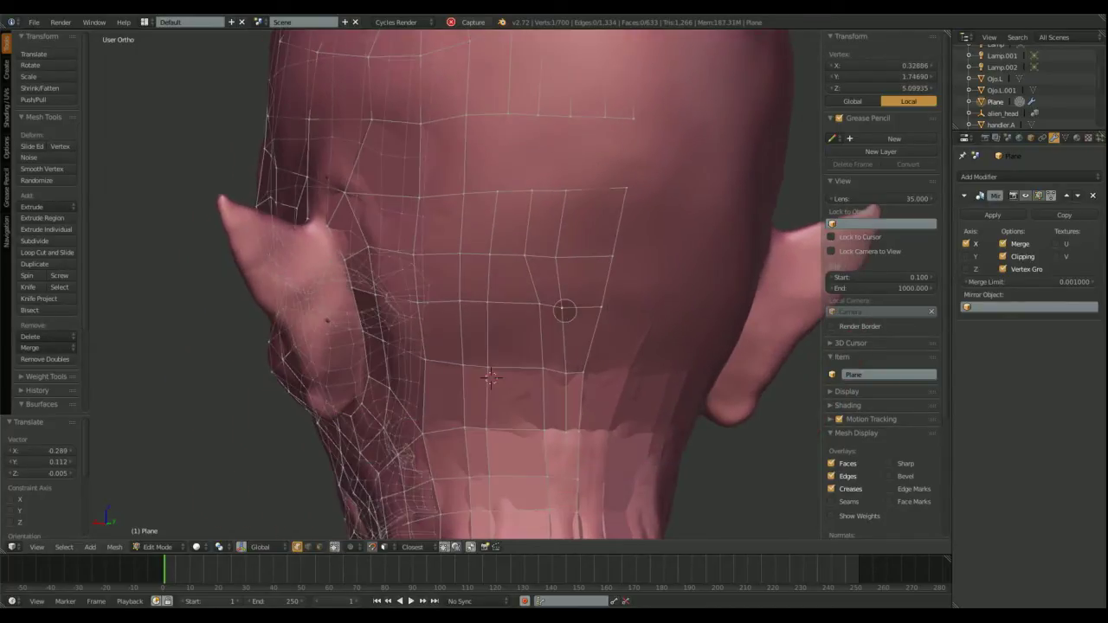
left_click(551, 308)
middle_click_drag(570, 376, 583, 343)
middle_click_drag(584, 343, 615, 277, "shift")
right_click_drag(616, 303, 635, 302)
- Reposition the inner column vertices down the nape to the lowest row for evenly spaced quads
middle_click_drag(521, 372, 508, 143)
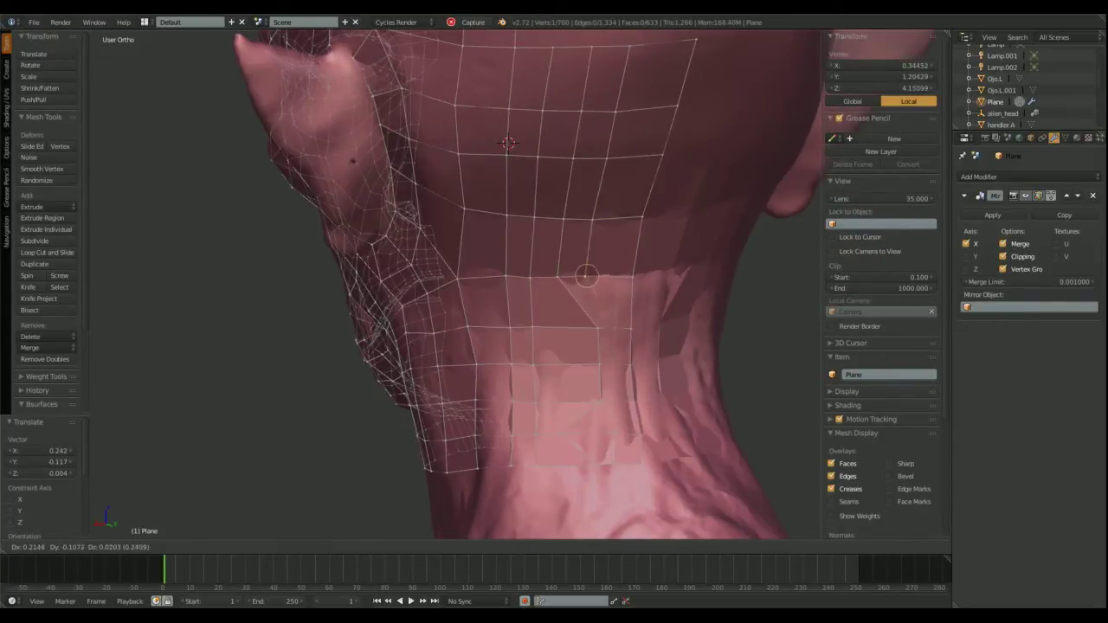
left_click(585, 276)
right_click_drag(593, 328, 571, 326)
left_click(580, 327)
right_click_drag(596, 362, 555, 369)
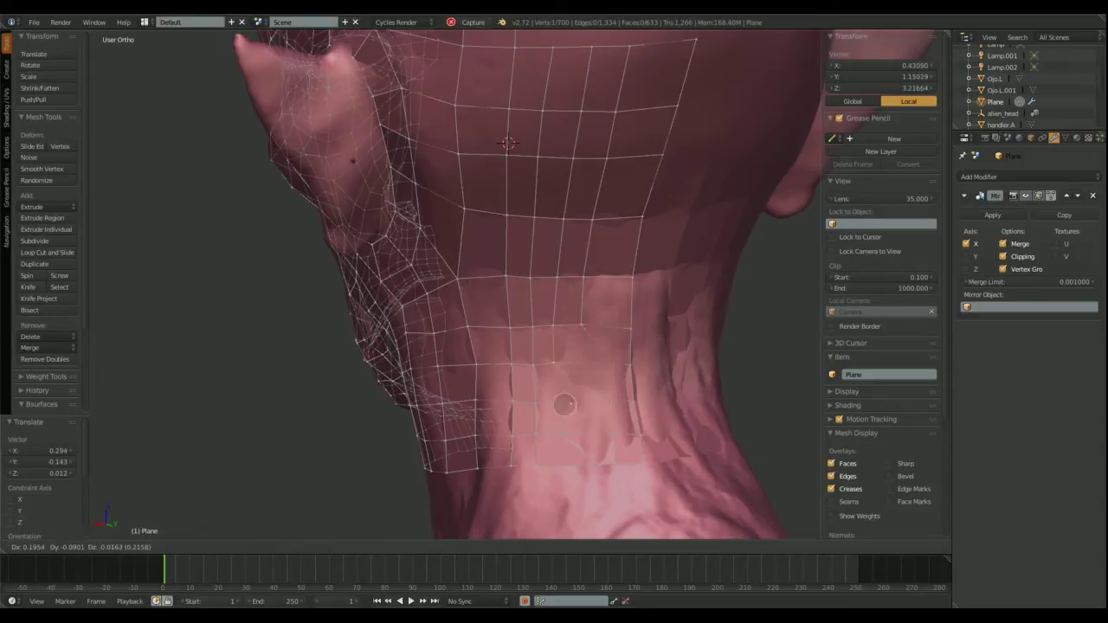
left_click(564, 405)
right_click(581, 376)
key("g")
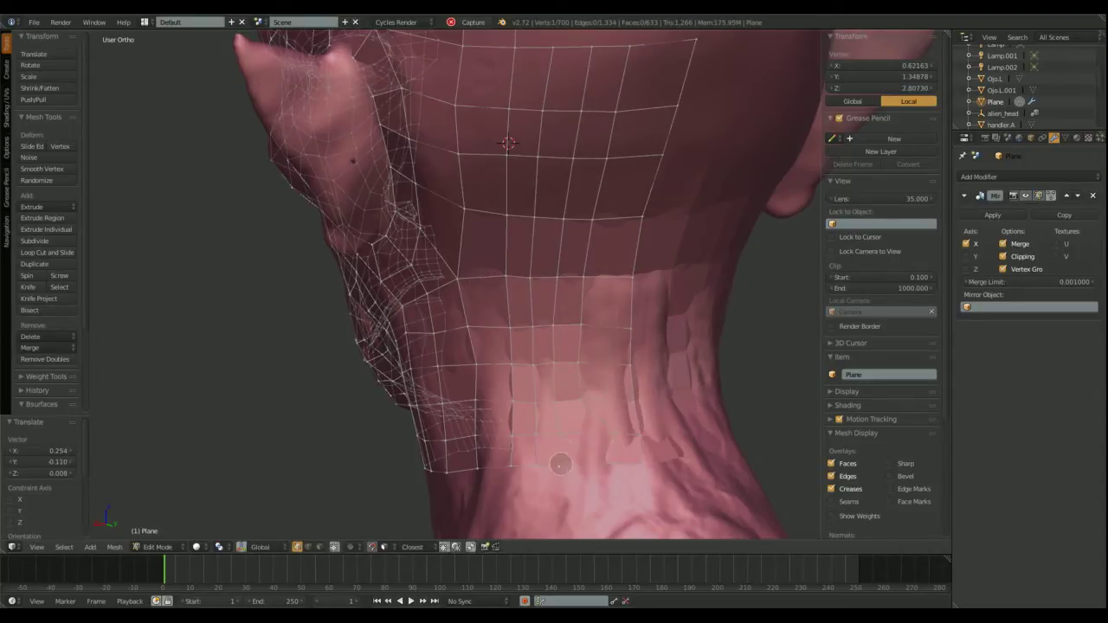
left_click(593, 459)
right_click_drag(620, 465, 587, 423)
left_click(587, 423)
- Adjust the centerline vertices down the back of the neck to line up with their rows
scroll(588, 407, "down", 4)
middle_click_drag(645, 338, 611, 331)
scroll(611, 331, "up", 2)
middle_click_drag(558, 284, 515, 334, "shift")
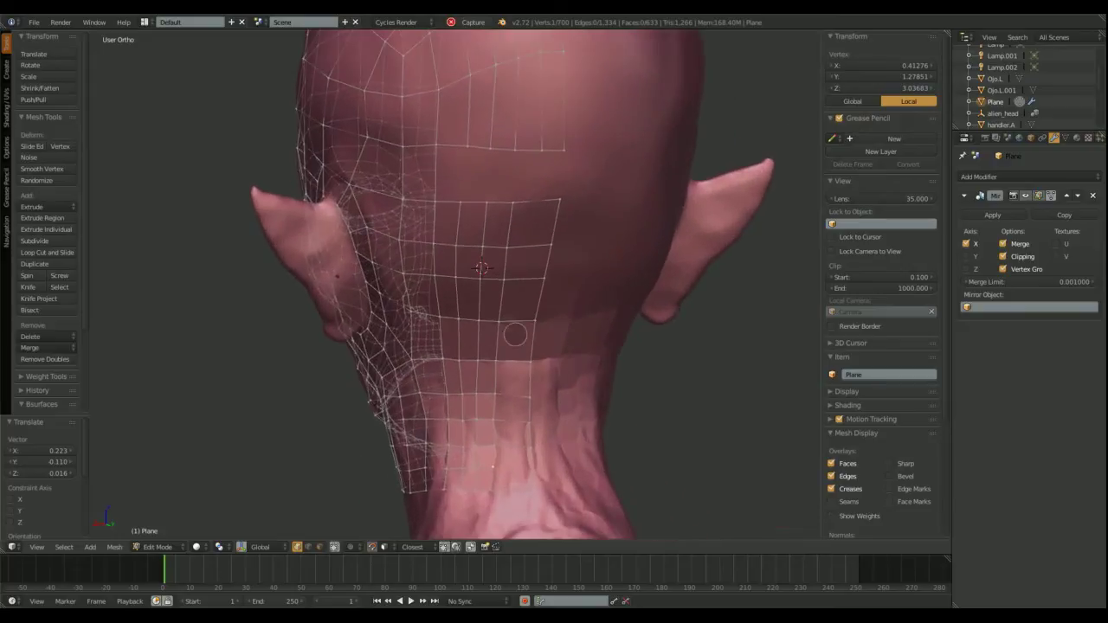
middle_click_drag(514, 479, 498, 327)
scroll(501, 479, "up", 1)
right_click_drag(536, 385, 548, 388)
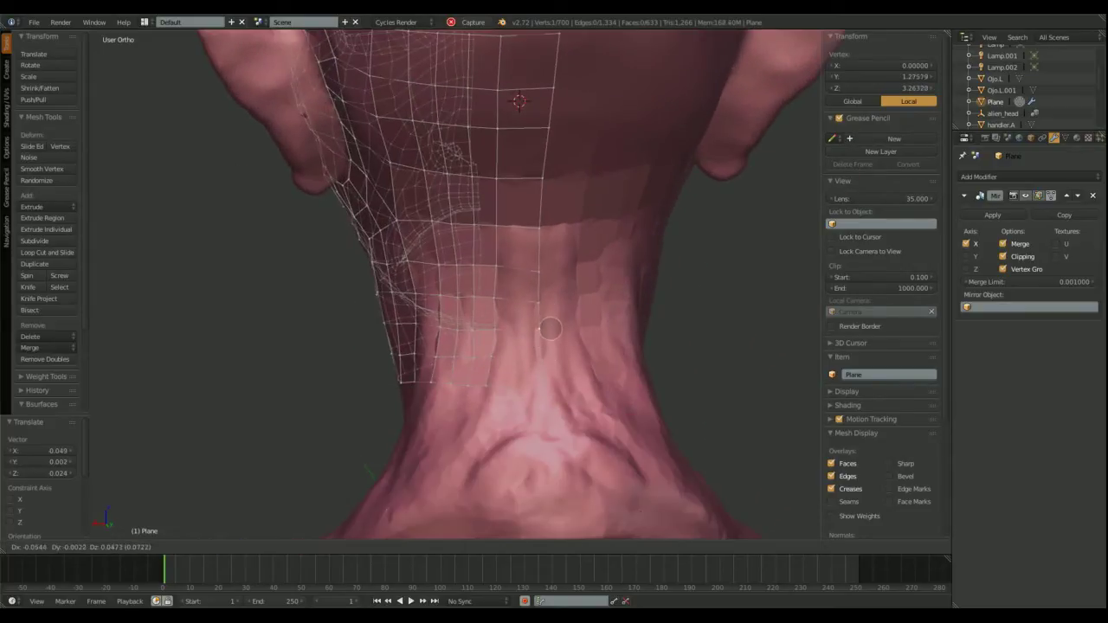
left_click(541, 266)
- Subdivide the edge ring beside the neck's back centerline and fill the open gap with a face
left_click(310, 547)
right_click(527, 315, "ctrl+alt")
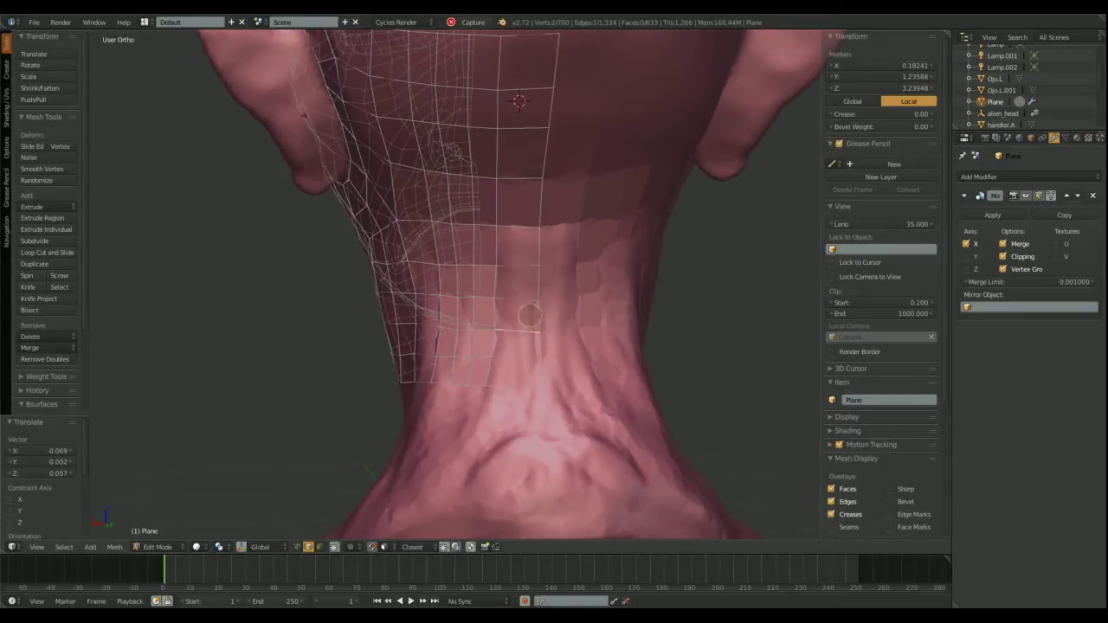
middle_click_drag(529, 317, 554, 344)
left_click(36, 241)
left_click(319, 547)
right_click(387, 259)
middle_click_drag(411, 113, 559, 317, "shift")
key("f")
- Inspect the retopologized head in Object Mode with the mirror display switched off and on again
scroll(554, 329, "down", 3)
middle_click_drag(475, 396, 592, 332, "shift")
key("Tab")
scroll(611, 275, "up", 3)
middle_click_drag(610, 274, 554, 294)
left_click(1025, 196)
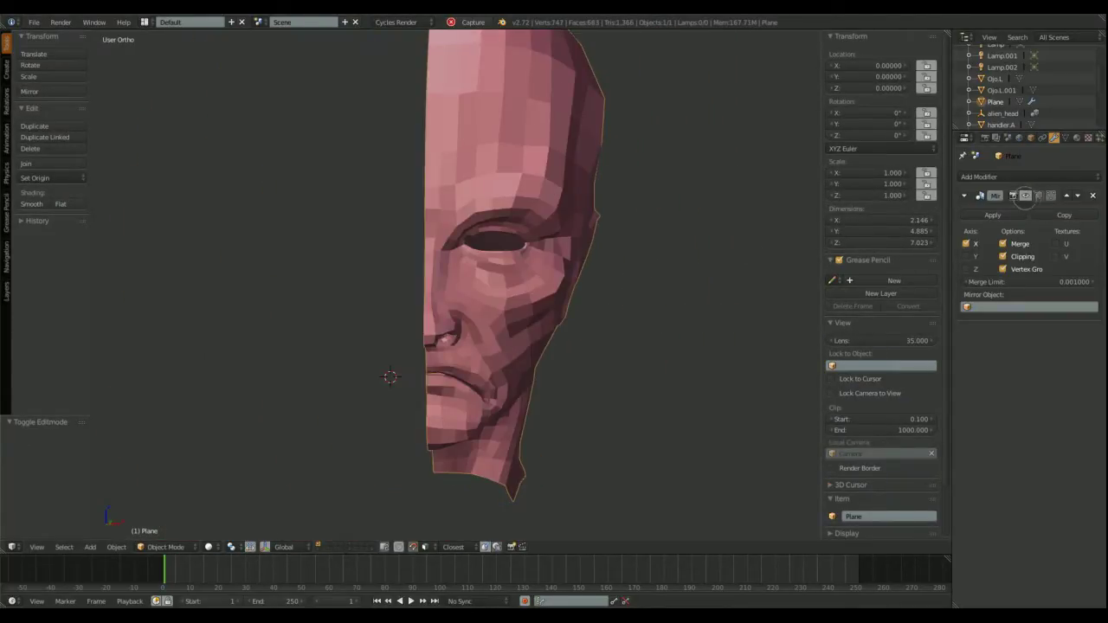
middle_click_drag(738, 243, 567, 287)
left_click(1026, 196)
scroll(570, 314, "down", 2)
middle_click_drag(437, 301, 660, 285)
scroll(569, 313, "up", 2)
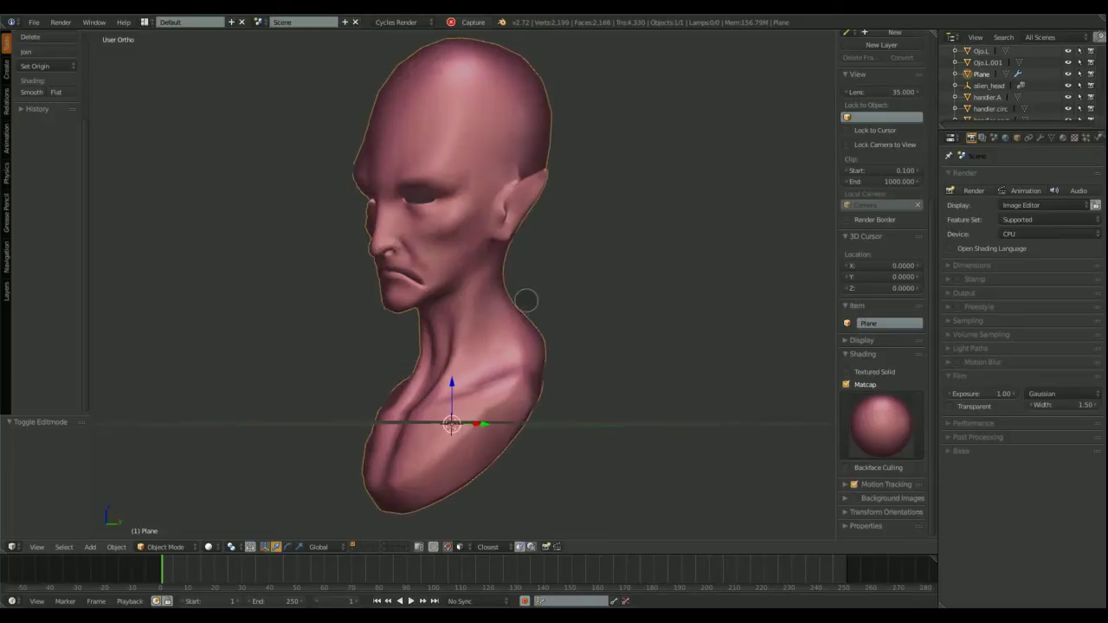
- Turn off the Mirror modifier's viewport display so only half of the bust is shown
middle_click_drag(526, 301, 627, 282)
left_click(1040, 139)
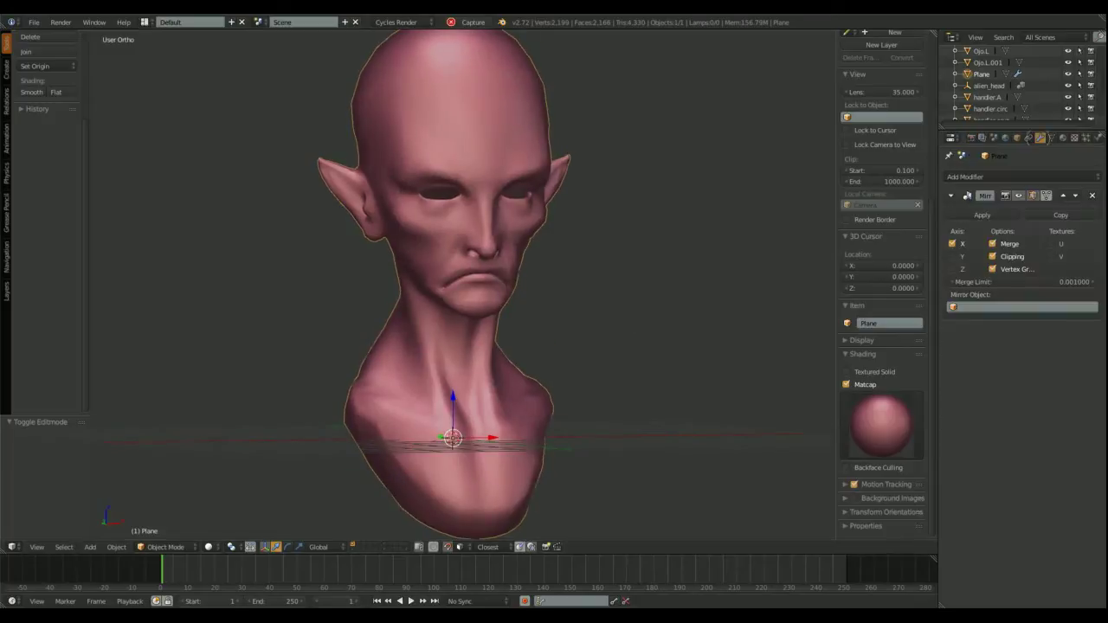
left_click(1021, 197)
middle_click_drag(450, 270, 644, 252)
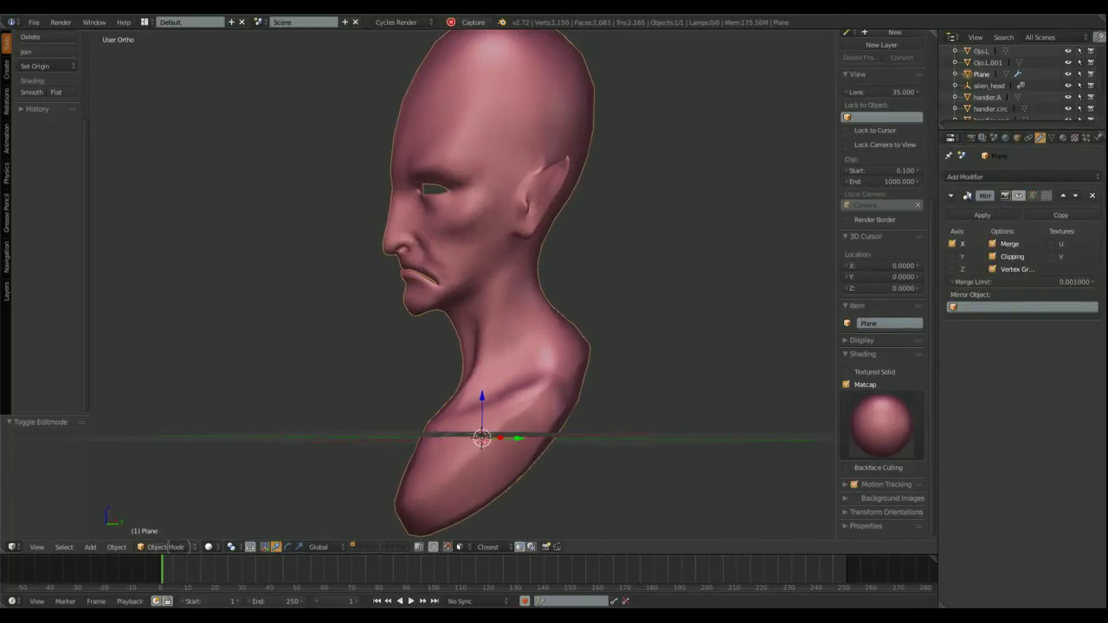
- Select the entire half mesh in Edit Mode and turn on the face normals display
key("Tab")
middle_click_drag(645, 312, 615, 314)
key("a")
scroll(850, 368, "up", 2)
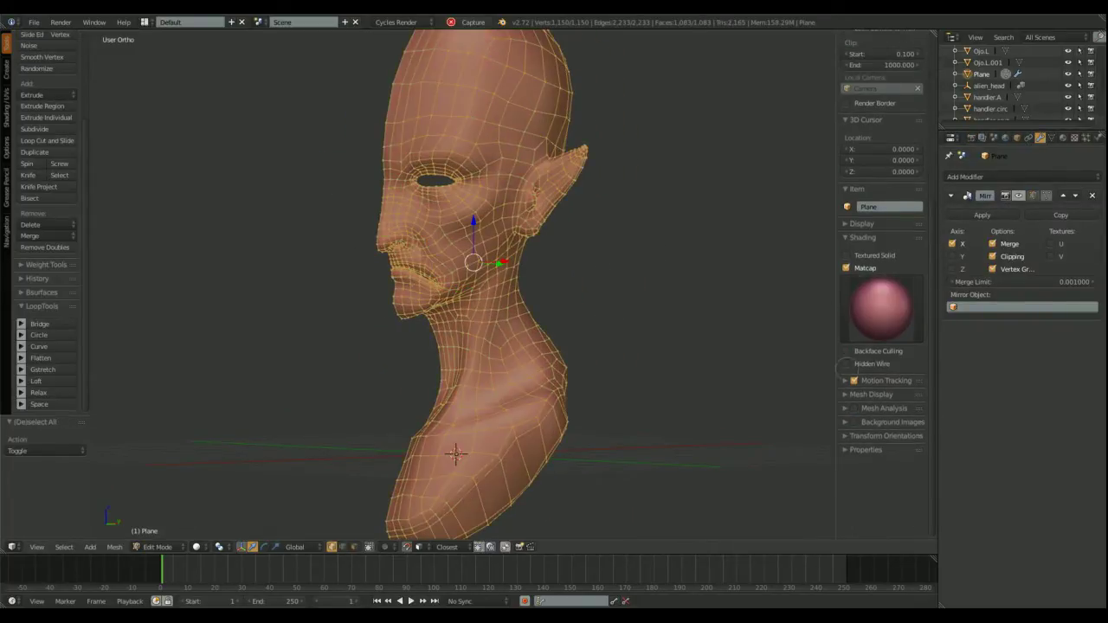
left_click(847, 395)
left_click(868, 508)
middle_click_drag(615, 342, 857, 495)
- Remove doubles and recalculate the normals of the whole mesh, then toggle the face normals display
left_click(53, 247)
left_click(6, 107)
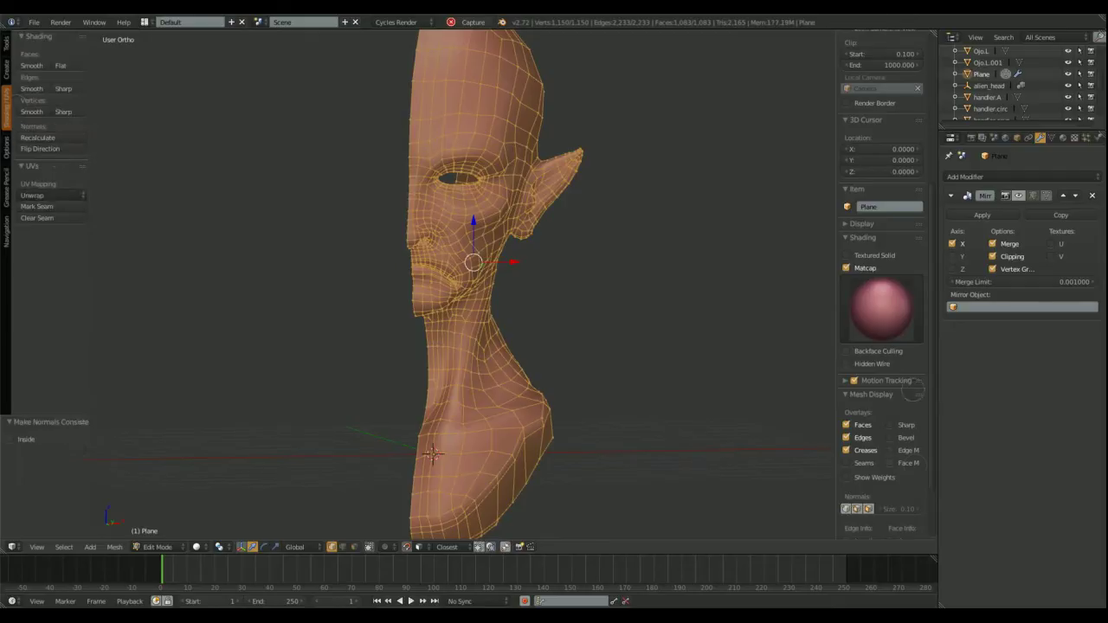
left_click(867, 509)
middle_click_drag(788, 391, 739, 383)
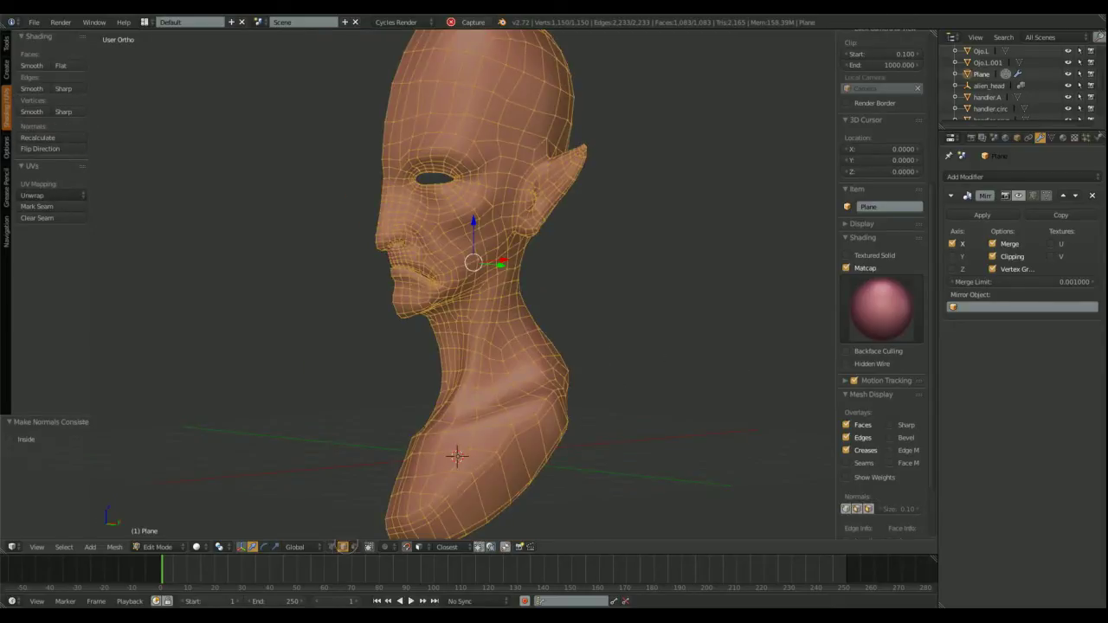
- Select the edge loop inside the mouth and add the loop around the eye socket to the selection
middle_click_drag(485, 316, 682, 314)
scroll(563, 273, "up", 10)
right_click(555, 233)
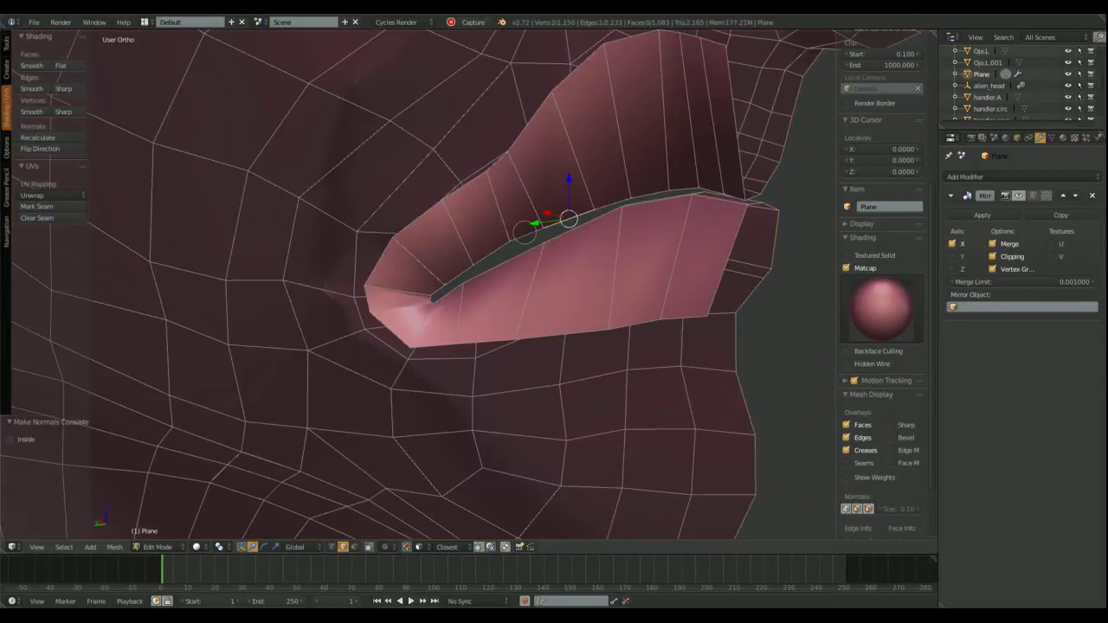
right_click(525, 232, "alt")
scroll(525, 232, "down", 4)
middle_click_drag(524, 232, 528, 424)
middle_click_drag(549, 78, 573, 200, "shift")
scroll(573, 199, "up", 1)
right_click(575, 204, "alt+shift")
- Add the edge loops around the base of the ear and mark all selected loops as seams
scroll(596, 250, "down", 5)
middle_click_drag(596, 250, 553, 253)
scroll(572, 238, "up", 6)
right_click(549, 336, "alt+shift")
middle_click_drag(571, 333, 462, 251)
right_click(456, 148, "alt+shift")
scroll(455, 148, "down", 5)
middle_click_drag(455, 148, 234, 325)
left_click(115, 547)
mouse_move(156, 385)
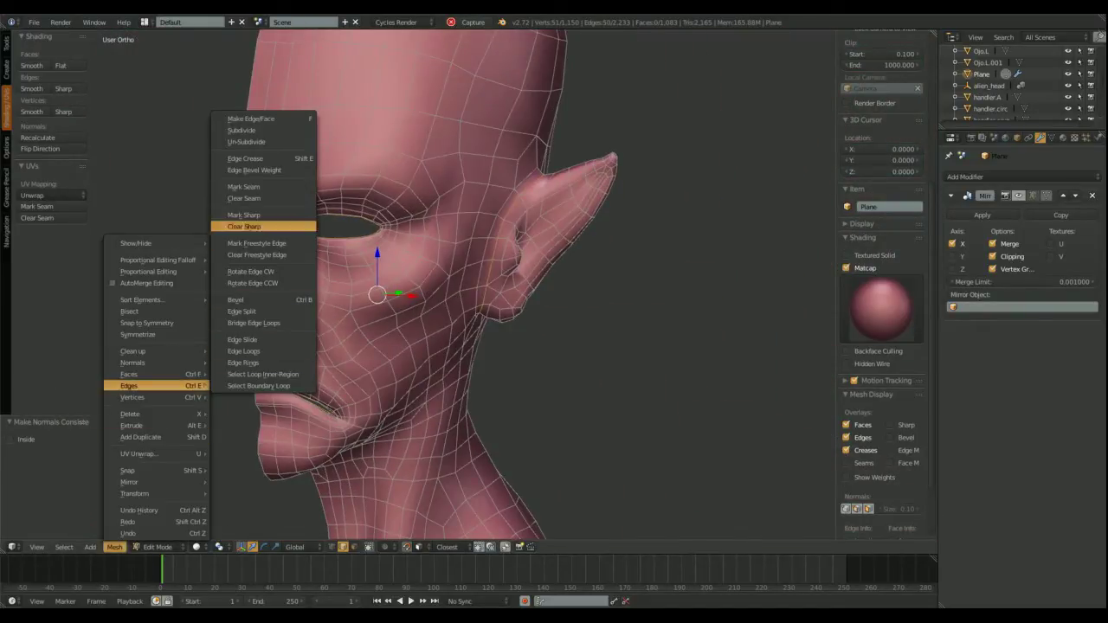
left_click(255, 186)
key("a")
- Select the edge loop along the back border of the shoulders and mark it as a seam
middle_click_drag(535, 322, 520, 359)
middle_click_drag(645, 349, 596, 326)
scroll(482, 301, "up", 3)
scroll(482, 301, "up", 1)
right_click(466, 351, "alt")
right_click(499, 344, "alt")
mouse_move(499, 344)
middle_mouse_down()
mouse_move(487, 351)
mouse_move(578, 360)
mouse_move(496, 355)
mouse_move(559, 358)
mouse_move(548, 368)
mouse_move(512, 349)
middle_mouse_up()
scroll(487, 351, "down", 3)
left_click(37, 206)
- Examine the half bust's surface in Object Mode and its wireframe in Edit Mode
middle_click_drag(485, 313, 485, 344)
left_click(173, 547)
left_click(165, 484)
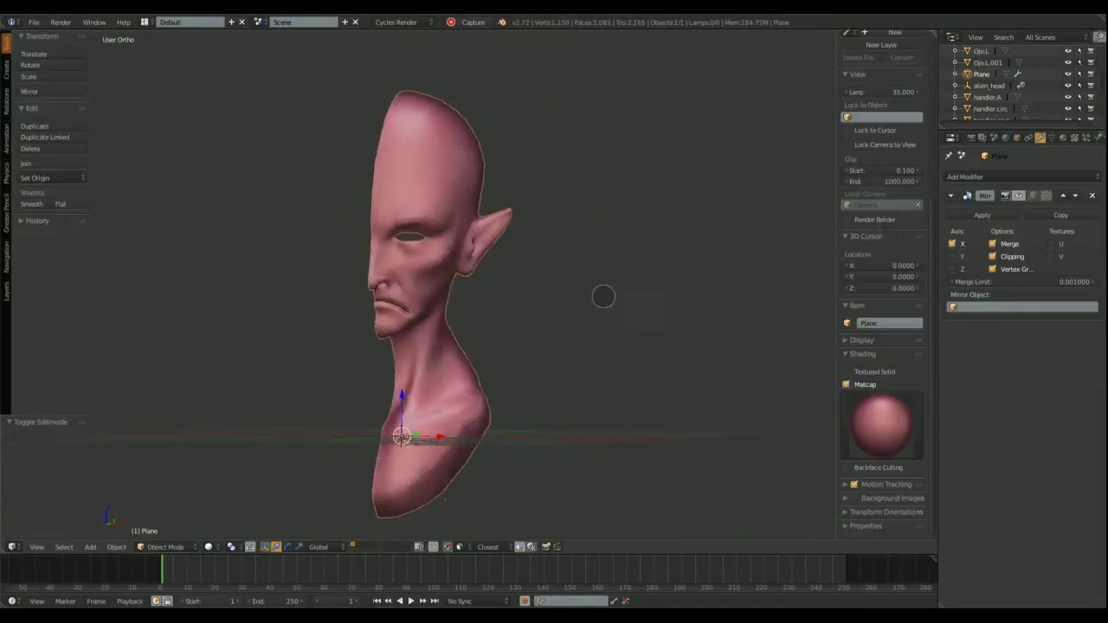
middle_click_drag(433, 286, 523, 299)
left_click(166, 547)
left_click(167, 496)
middle_click_drag(378, 194, 511, 272)
right_click(355, 174, "alt")
scroll(554, 242, "up", 5)
middle_click_drag(608, 246, 398, 256)
scroll(398, 256, "down", 2)
scroll(881, 285, "up", 6)
- Return to Object Mode and apply the Mirror modifier to make the bust one complete mesh
key("Tab")
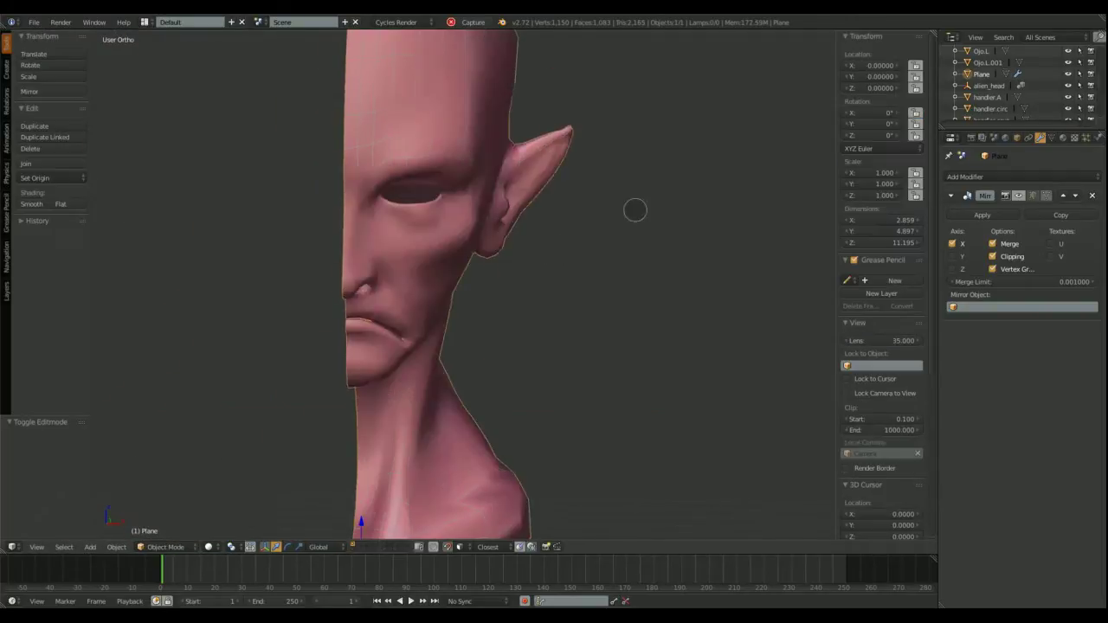
key("KP_1")
scroll(635, 207, "down", 3)
left_click(982, 214)
scroll(523, 271, "up", 1)
mouse_move(523, 272)
middle_mouse_down()
mouse_move(497, 275)
mouse_move(559, 274)
mouse_move(519, 283)
middle_mouse_up()
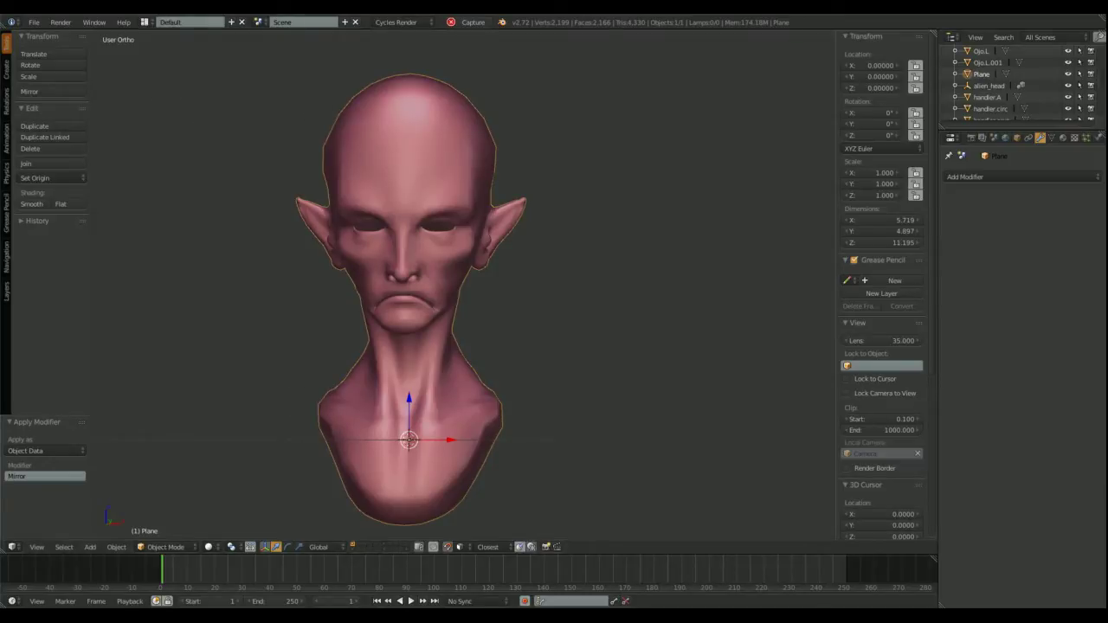
- Split the 3D viewport in two and turn the new area into a UV/Image Editor
left_click_drag(931, 33, 509, 52)
left_click(518, 546)
left_click(550, 457)
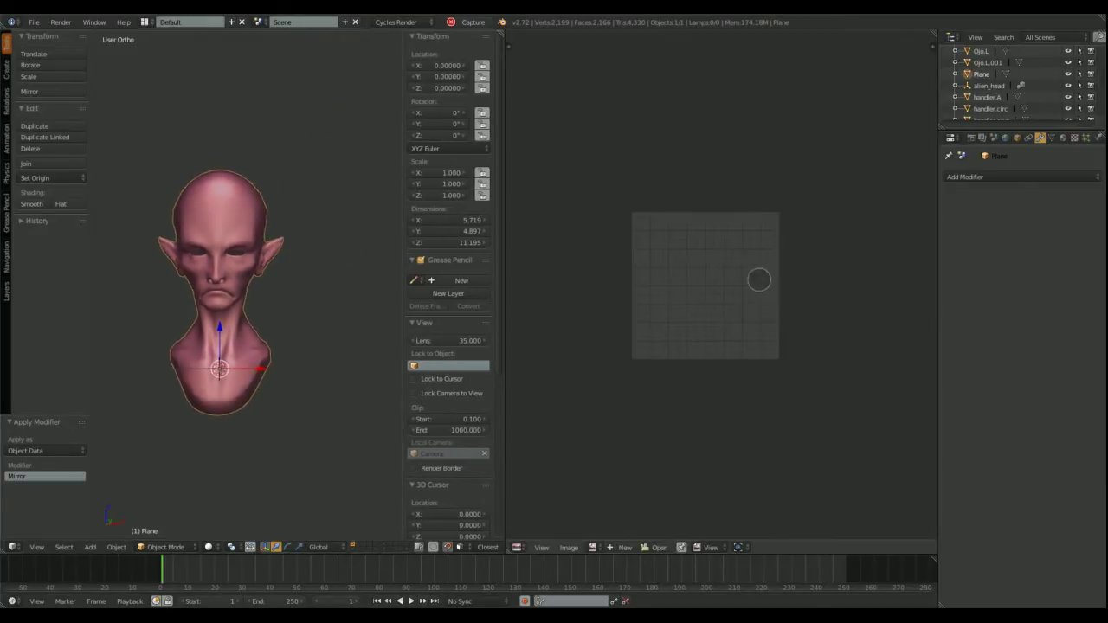
scroll(765, 251, "up", 3)
scroll(280, 272, "up", 3)
scroll(295, 227, "up", 1)
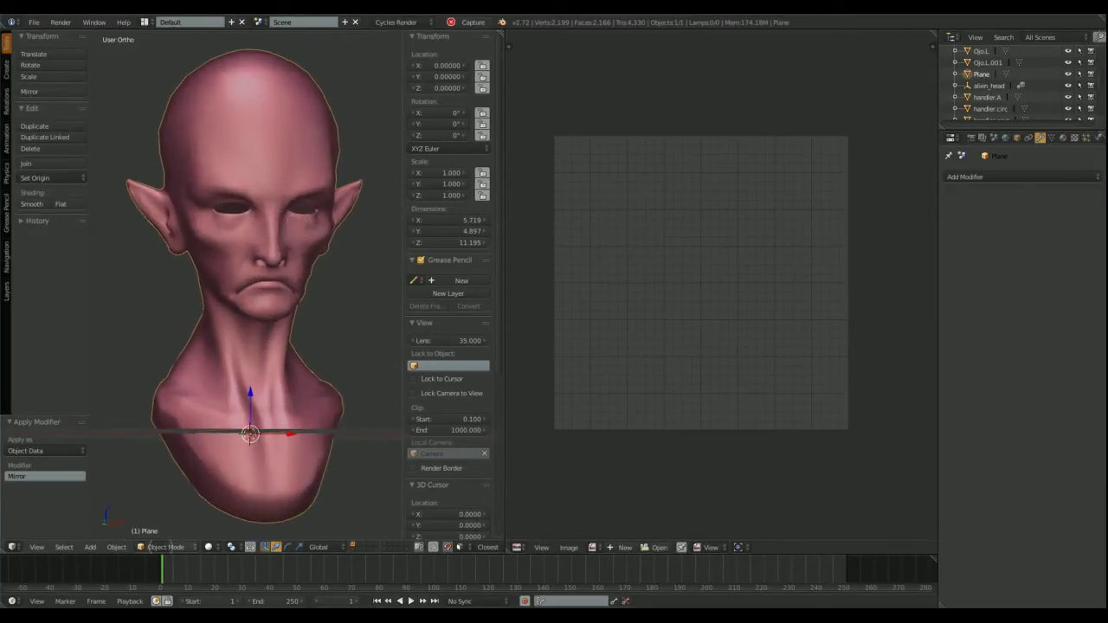
- Switch the full bust to Edit Mode and select the centre edge at the back of the neck base
left_click(165, 547)
left_click(165, 520)
key("a")
middle_click_drag(320, 294, 265, 341)
scroll(266, 341, "up", 2)
right_click_drag(287, 424, 289, 387)
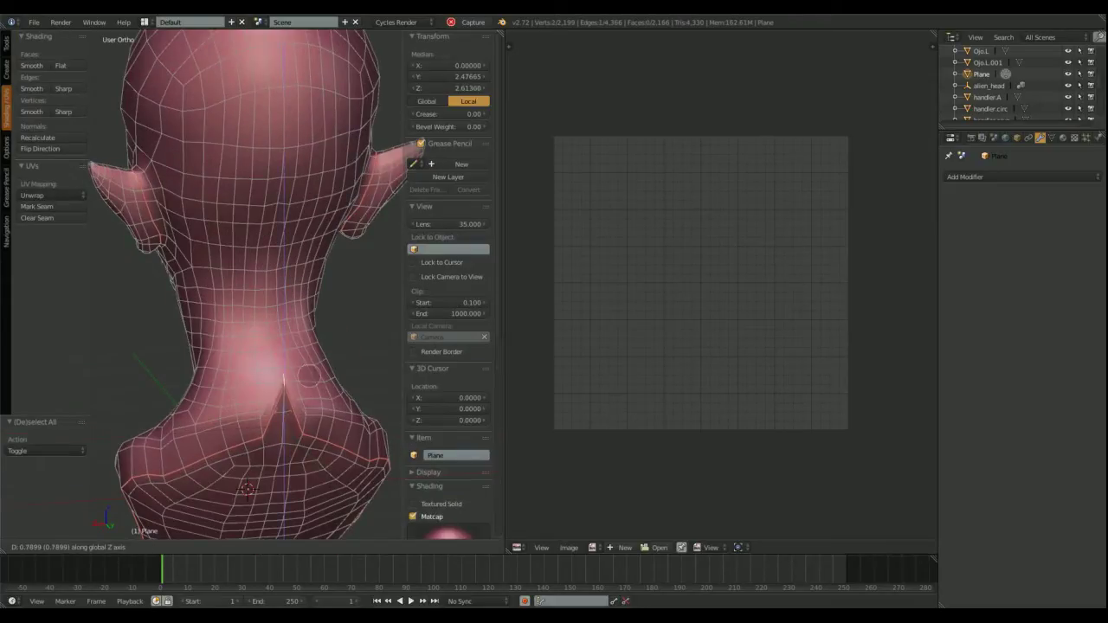
right_click(289, 386)
- Extend the edge selection up the centre of the neck and back of the head, and mark it as a seam
scroll(299, 413, "up", 1)
middle_click_drag(289, 387, 244, 202)
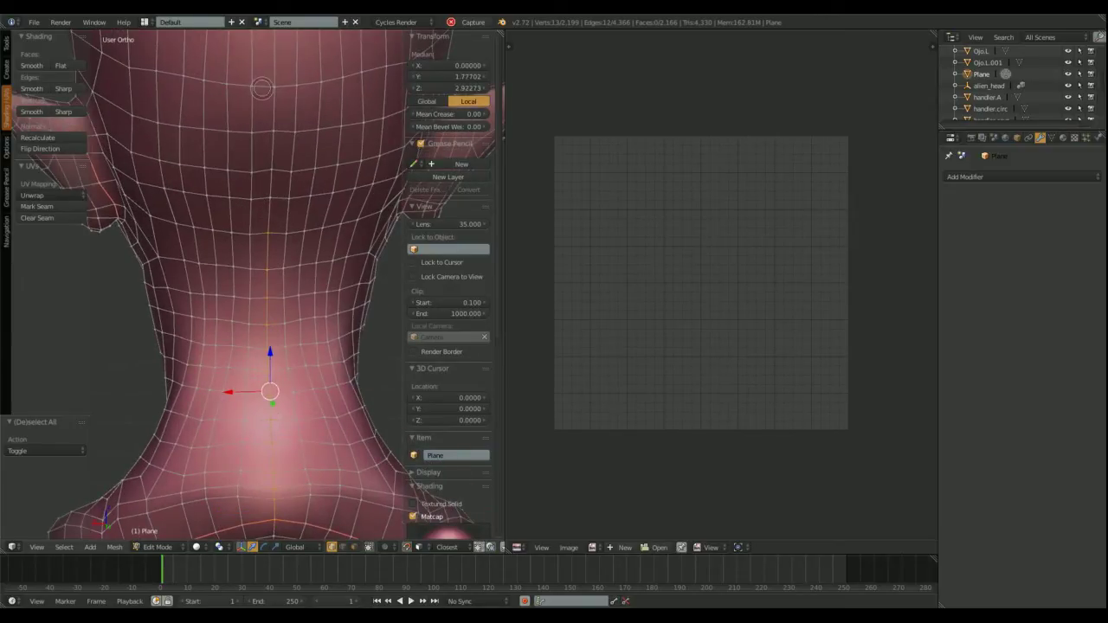
middle_click_drag(270, 202, 286, 220)
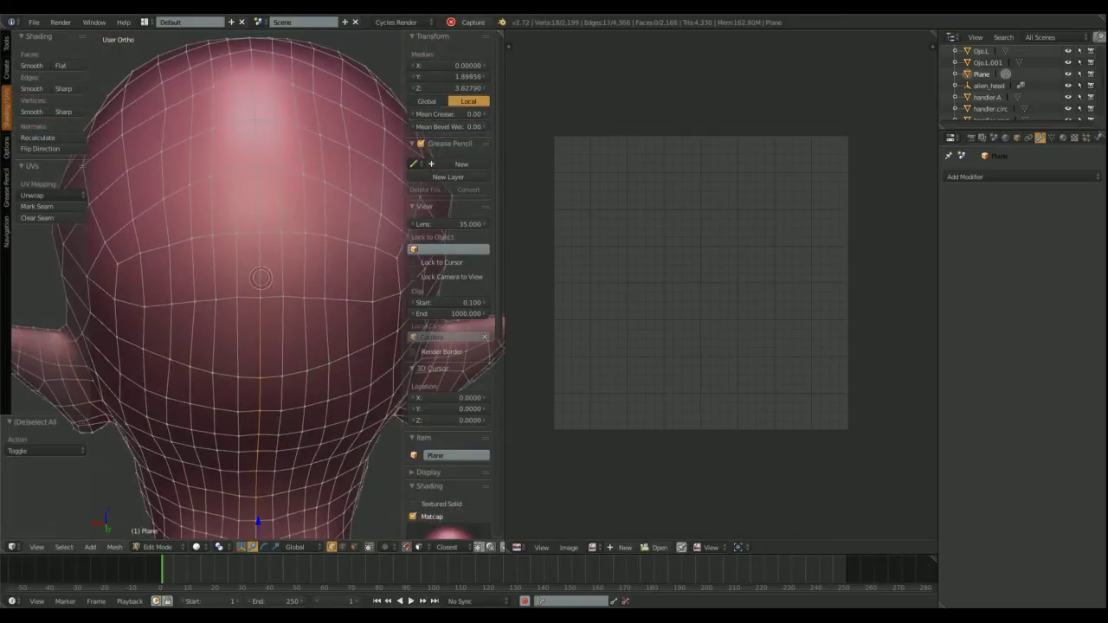
scroll(295, 173, "down", 4)
middle_click_drag(298, 303, 372, 237)
middle_click_drag(283, 313, 149, 345)
key("a")
- Select the edges running from behind the ears across the base of the skull and mark them as a seam
scroll(252, 302, "up", 2)
middle_click_drag(276, 335, 186, 300)
scroll(282, 326, "up", 2)
right_click(325, 324)
right_click(309, 326, "alt")
left_click(242, 547)
scroll(186, 300, "up", 2)
middle_click_drag(285, 349, 403, 305)
scroll(321, 299, "down", 4)
left_click(52, 207)
key("a")
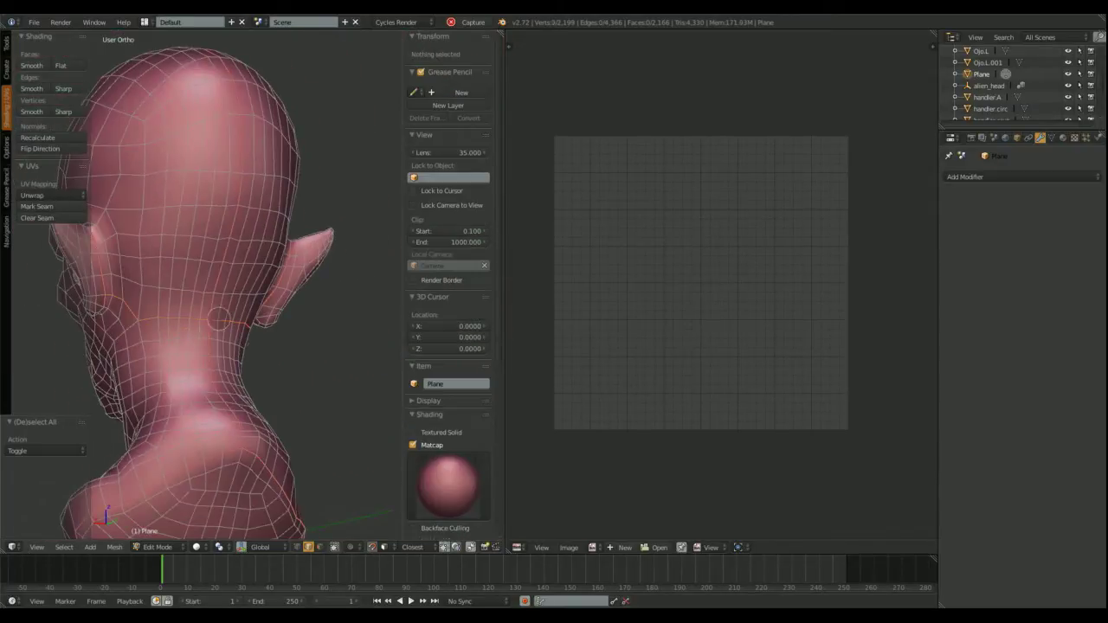
- Select the whole bust mesh and unwrap it into UV islands
middle_click_drag(122, 311, 263, 350)
scroll(263, 350, "down", 3)
key("KP_1")
key("a")
left_click(52, 194)
left_click(43, 208)
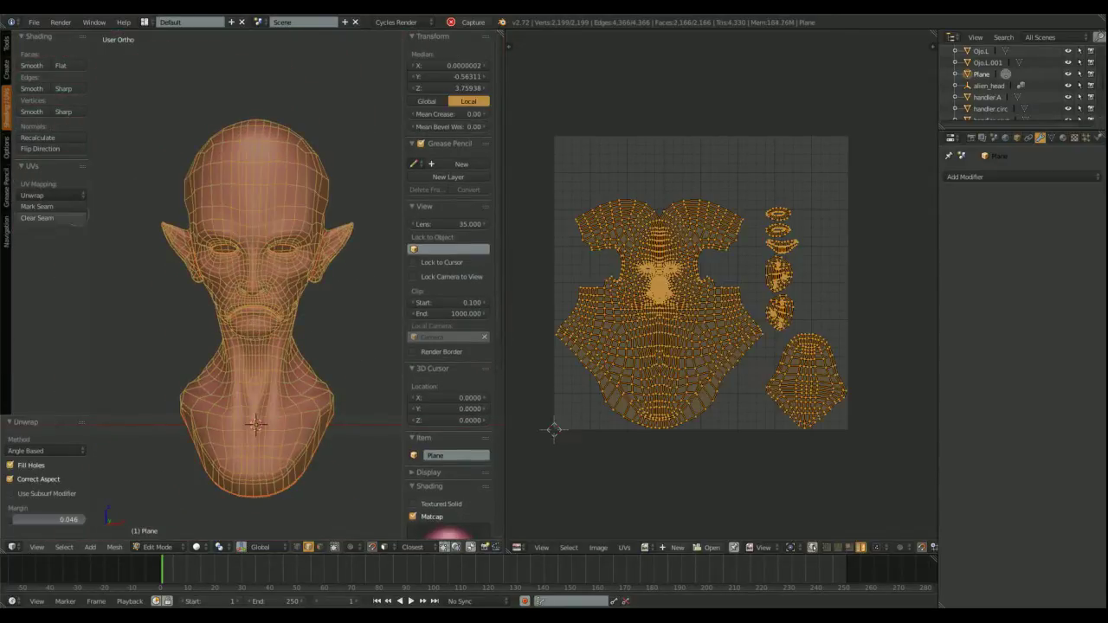
scroll(712, 248, "up", 3)
scroll(715, 251, "up", 3)
scroll(737, 344, "down", 6)
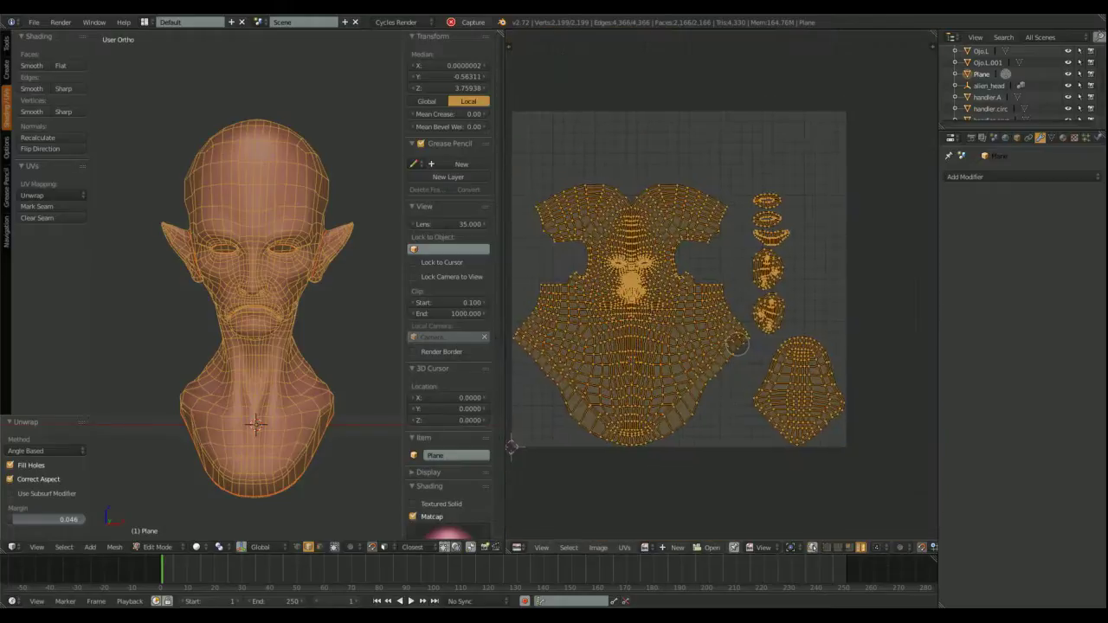
mouse_move(711, 354)
middle_mouse_down()
mouse_move(739, 351)
mouse_move(717, 352)
middle_mouse_up()
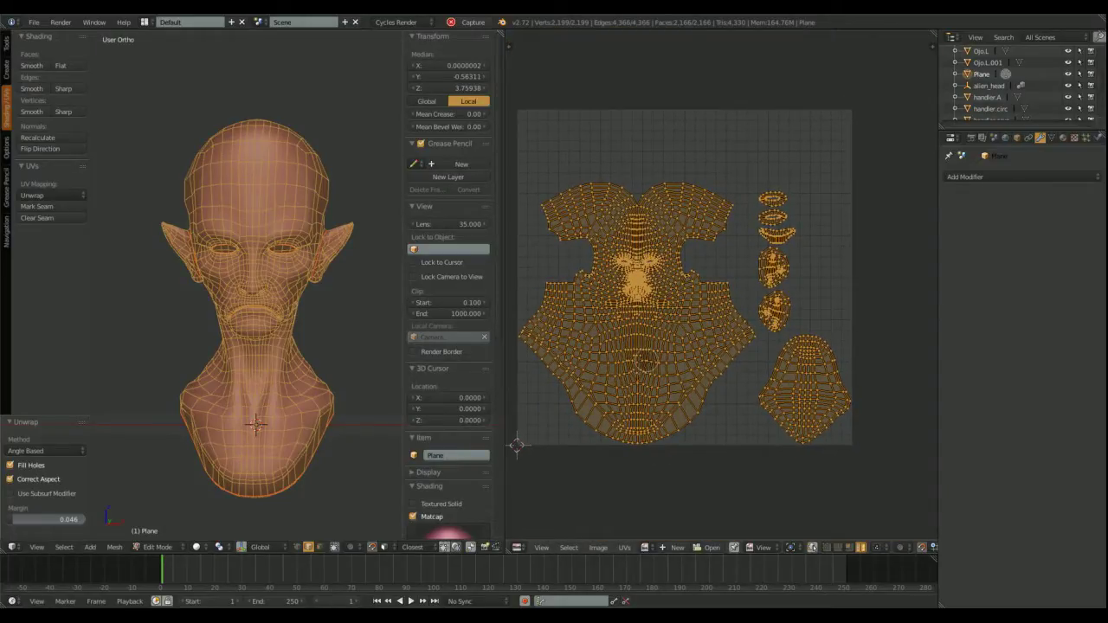
middle_click_drag(646, 361, 650, 359)
middle_click_drag(753, 300, 760, 305)
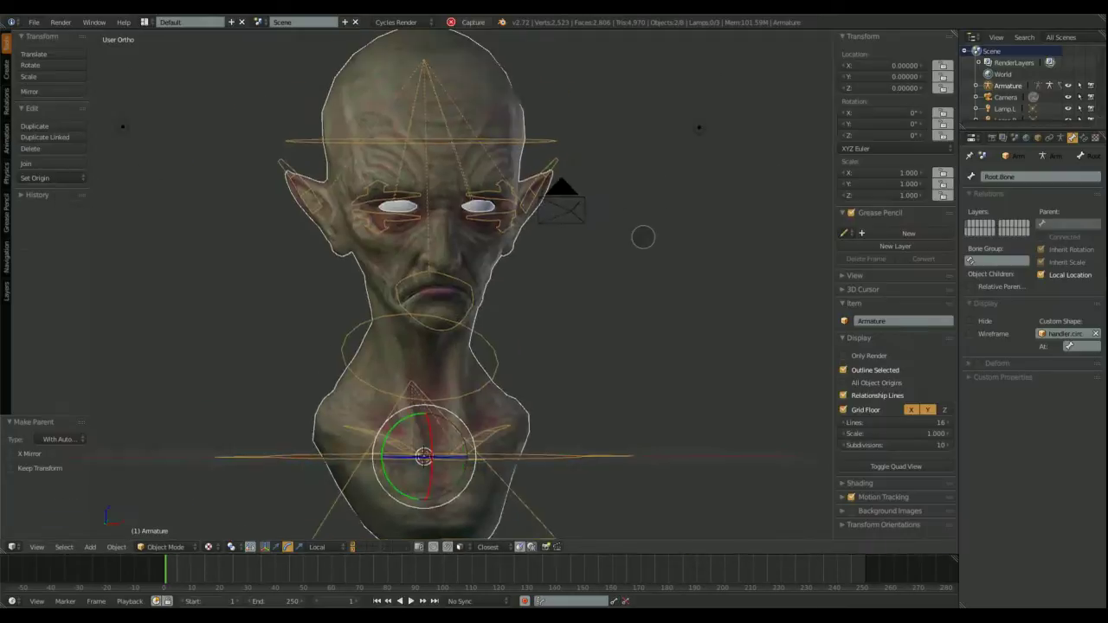
- Put the armature in Pose Mode and set the jaw bone's rotation mode to XYZ Euler
middle_click_drag(643, 237, 181, 531)
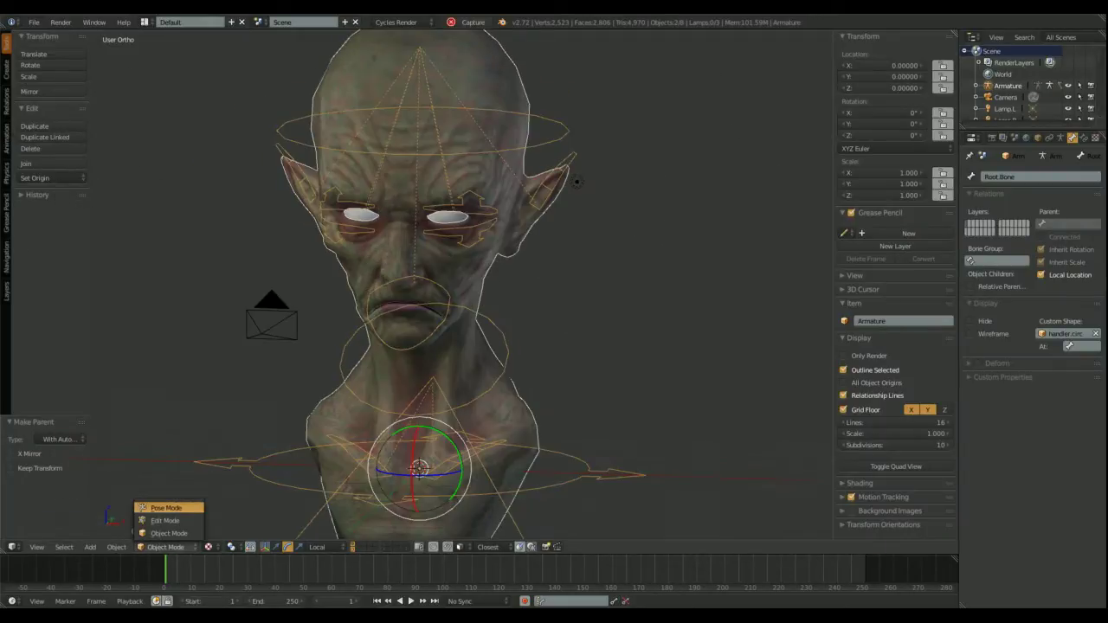
left_click(166, 508)
middle_click_drag(519, 342, 424, 324)
scroll(421, 311, "up", 1)
right_click(406, 299)
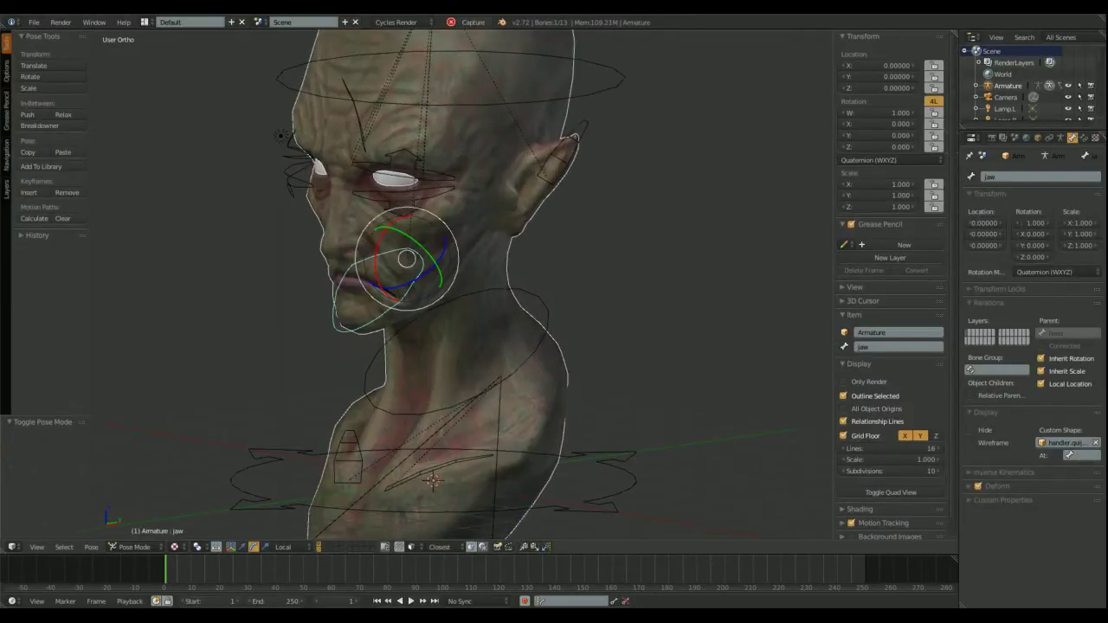
left_click(890, 160)
left_click(890, 133)
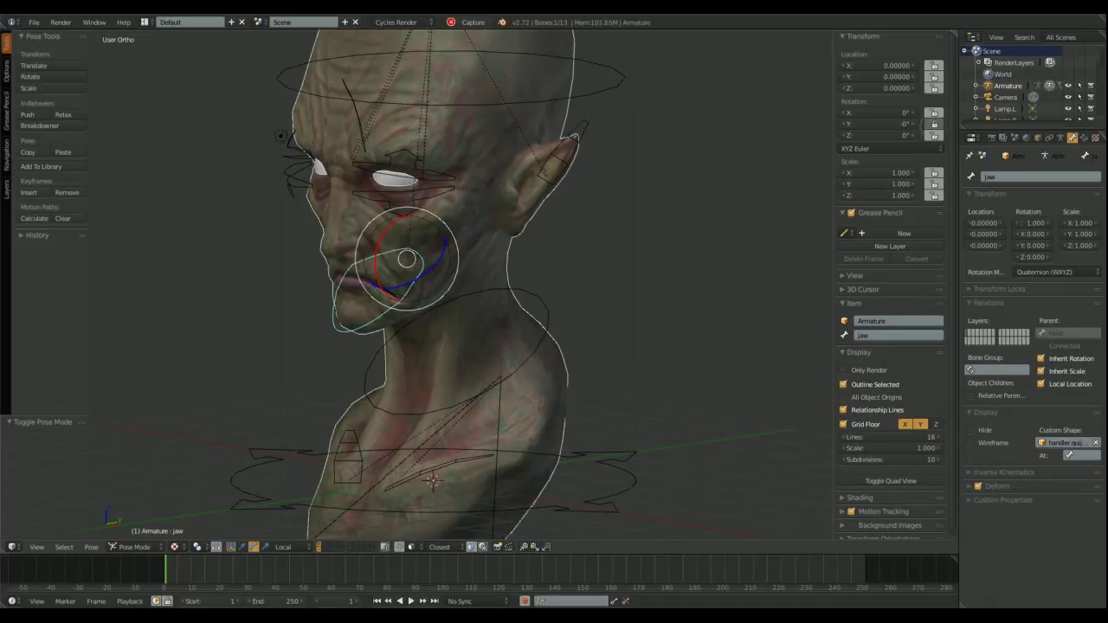
- Rotate the jaw bone about 14° around the global X axis to open the mouth
scroll(415, 260, "up", 3)
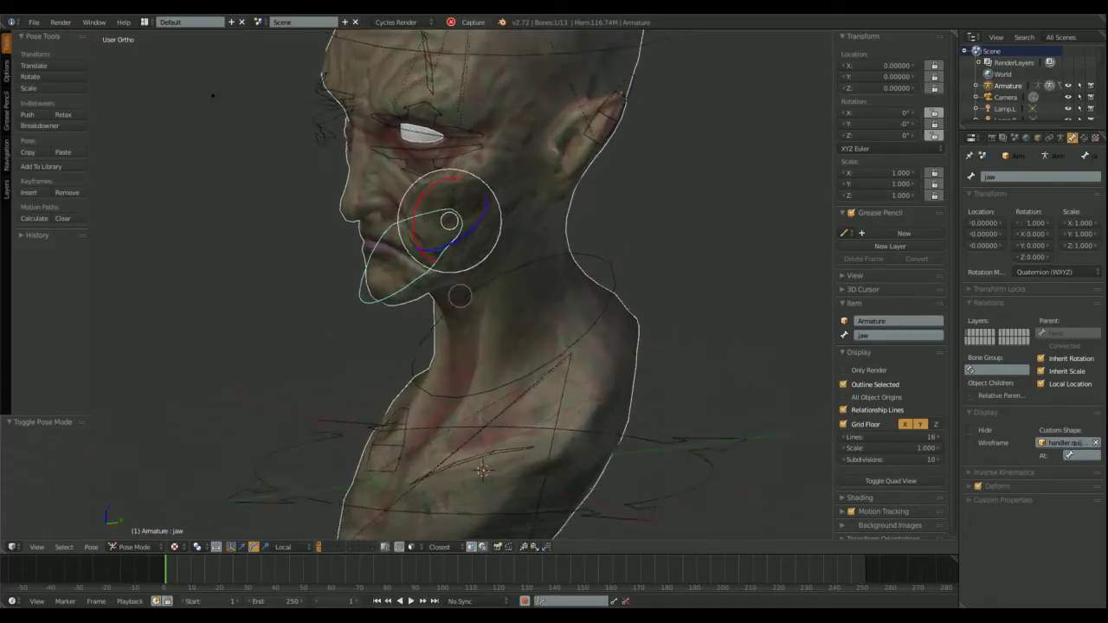
key("r")
key("x")
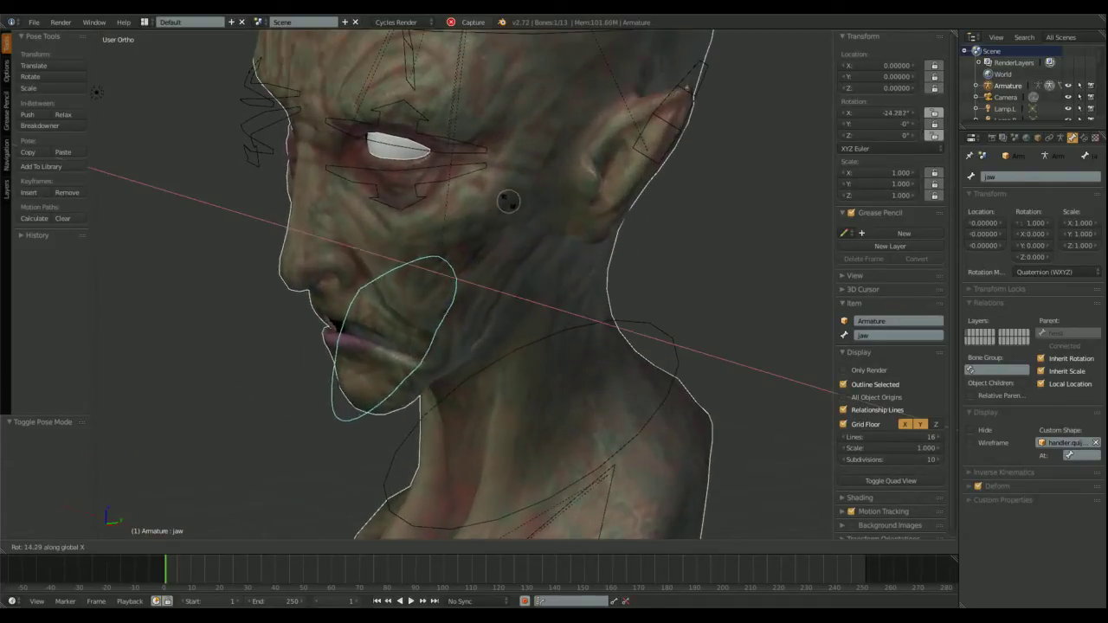
left_click(509, 196)
middle_click_drag(510, 195, 471, 211)
- Switch the head mesh to Weight Paint mode and choose the Subtract brush with a strength of 0.200
right_click(372, 241)
left_click(183, 546)
left_click(180, 482)
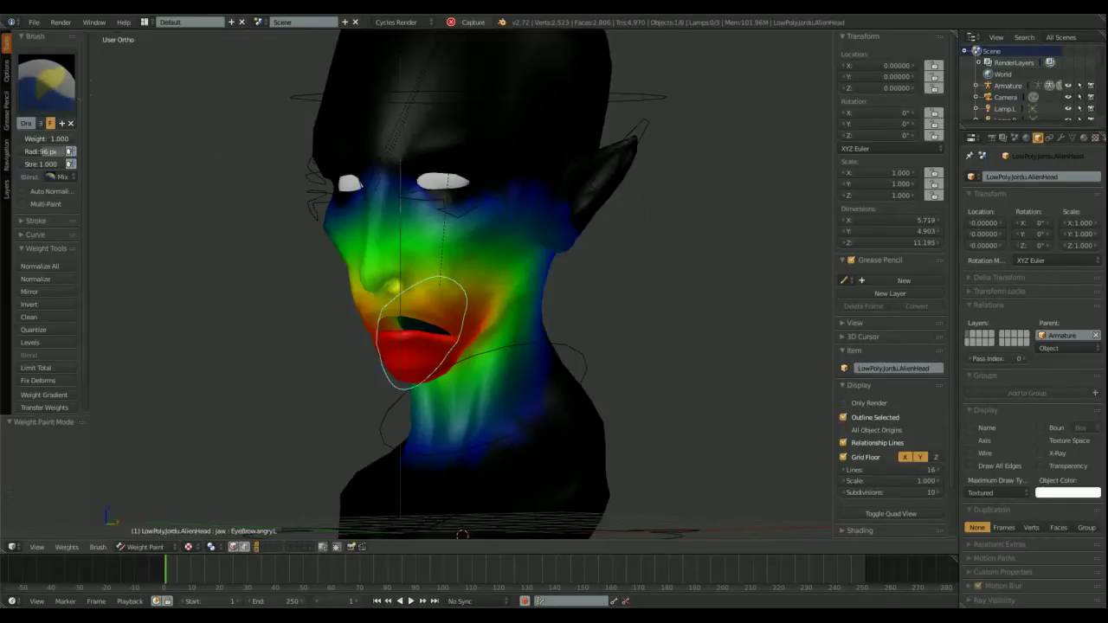
left_click(48, 85)
left_click(40, 196)
left_click(7, 71)
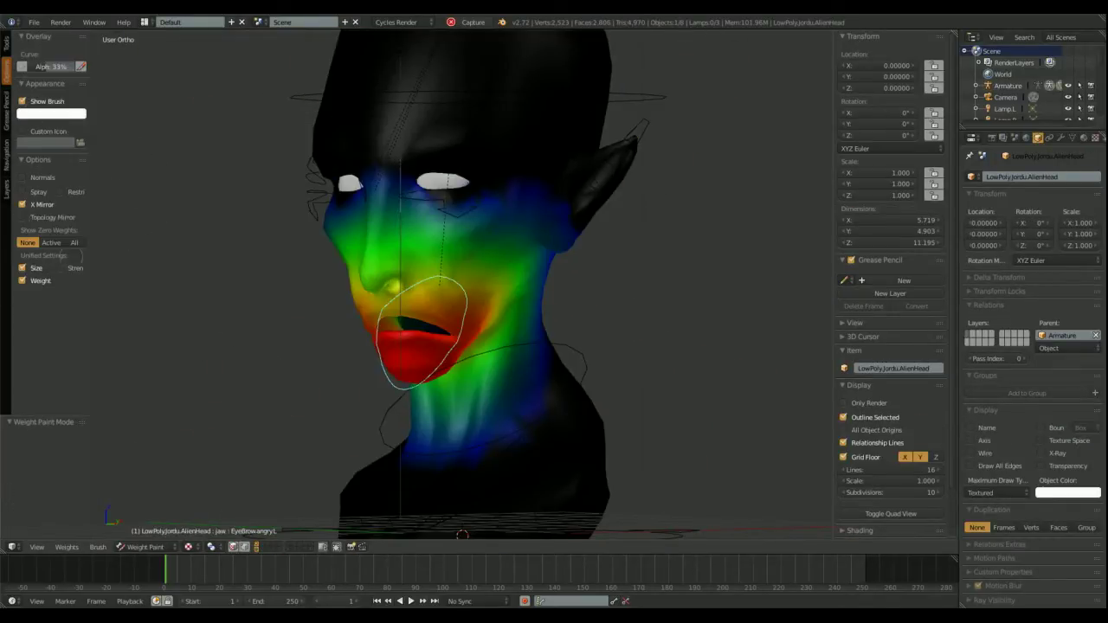
left_click(7, 43)
middle_click_drag(482, 216, 527, 213)
scroll(545, 192, "up", 1)
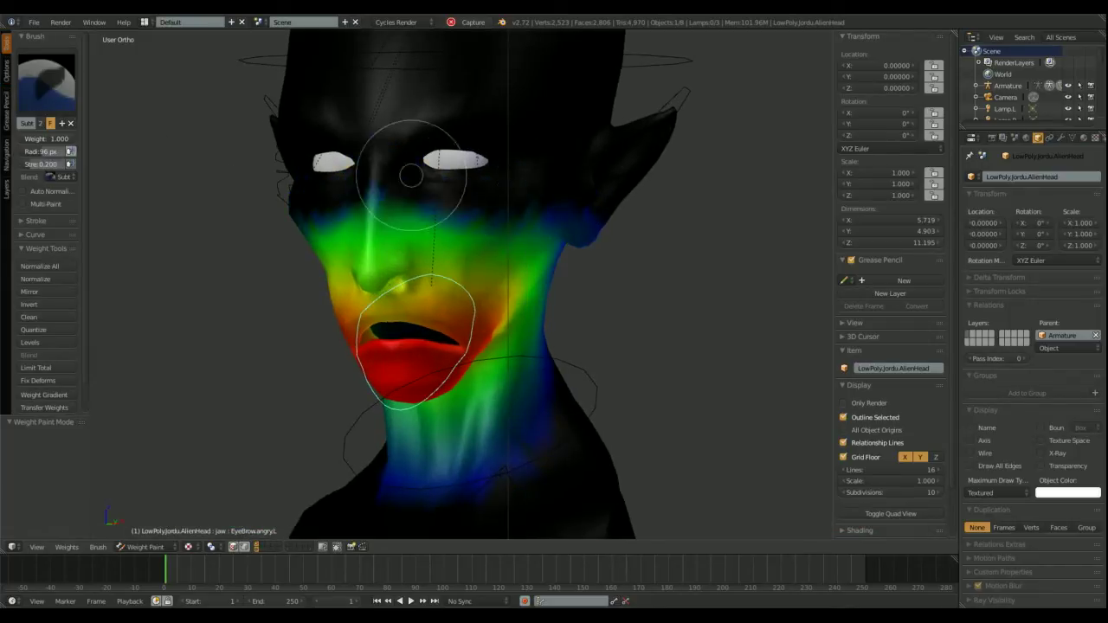
- Raise the Subtract brush strength to 0.661 and erase the jaw weight from the nose, upper cheeks and upper lip
mouse_move(411, 176)
middle_mouse_down()
mouse_move(425, 178)
mouse_move(427, 243)
mouse_move(425, 148)
mouse_move(447, 201)
mouse_move(386, 135)
middle_mouse_up()
middle_click_drag(428, 171, 571, 109)
scroll(571, 109, "down", 2)
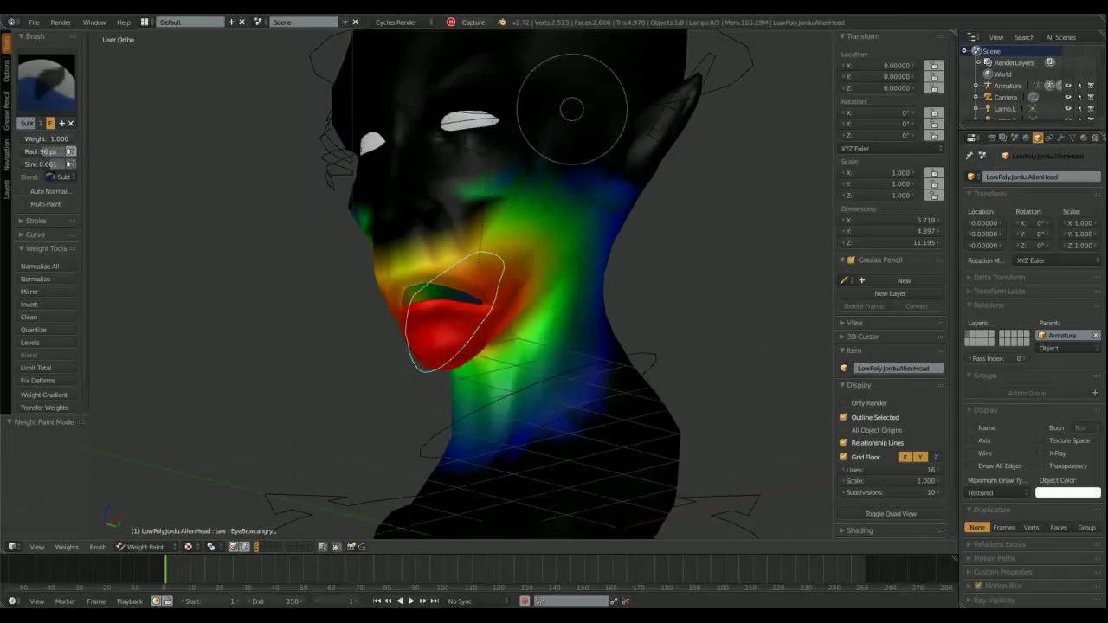
middle_click_drag(678, 193, 531, 266)
scroll(514, 193, "up", 2)
middle_click_drag(613, 248, 451, 150)
scroll(451, 150, "up", 3)
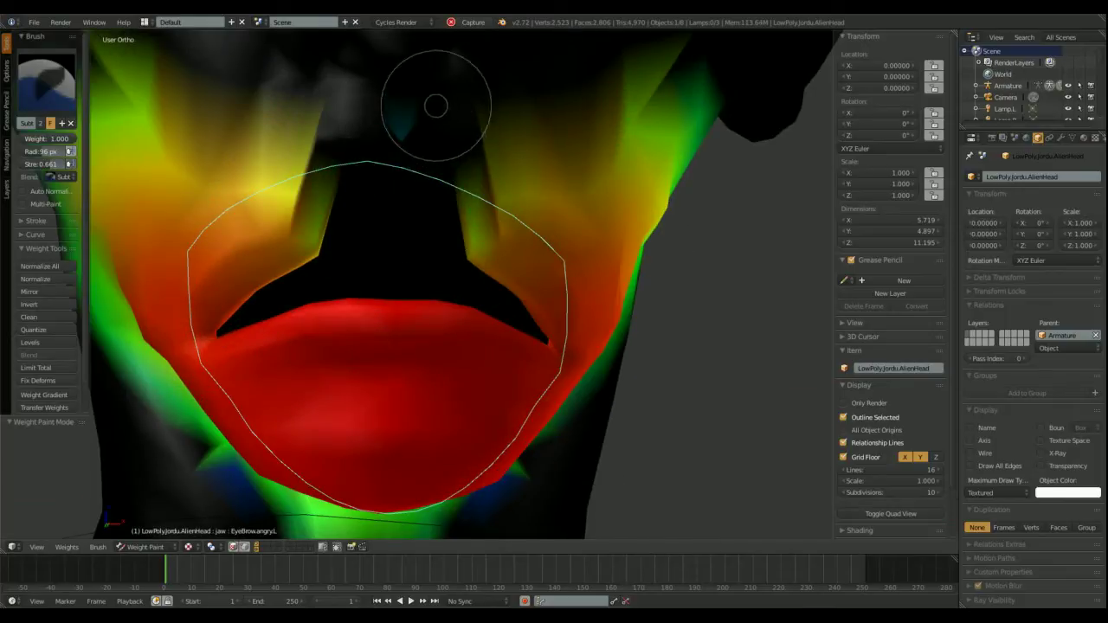
- Lower the Subtract brush strength to 0.239 and fade the jaw weight above the corner of the mouth
middle_click_drag(510, 222, 371, 209)
scroll(407, 246, "up", 8)
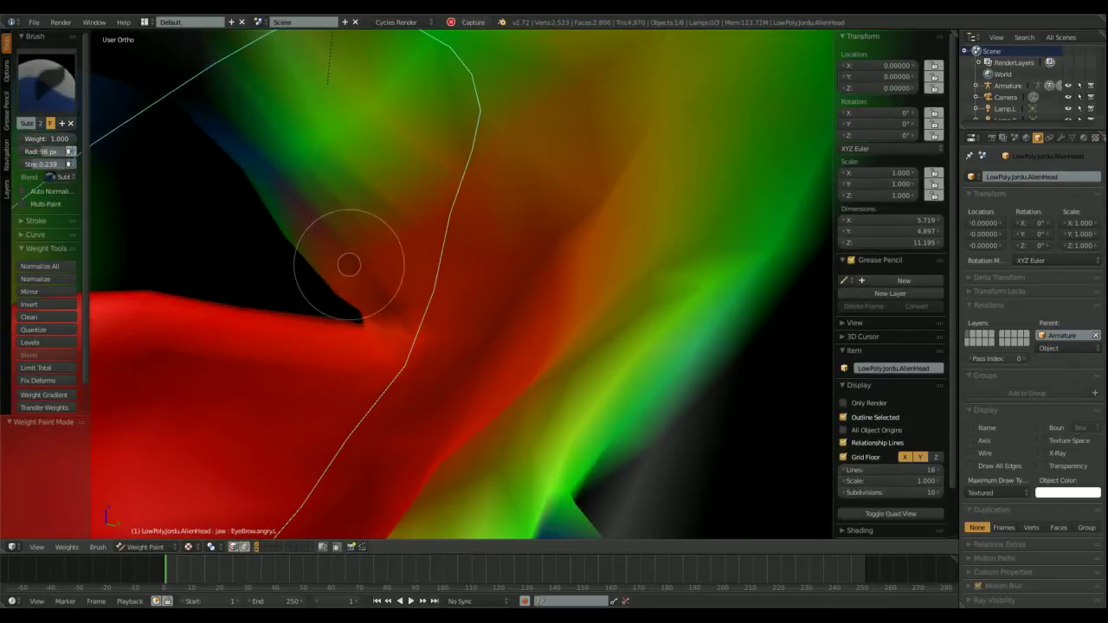
scroll(348, 265, "up", 3)
scroll(429, 156, "down", 8)
- Subtract jaw weight from the inner upper mouth surfaces, the outer cheeks and the neck
middle_click_drag(429, 156, 556, 207)
scroll(556, 206, "up", 4)
scroll(519, 250, "down", 4)
middle_click_drag(519, 250, 525, 250)
scroll(524, 250, "up", 3)
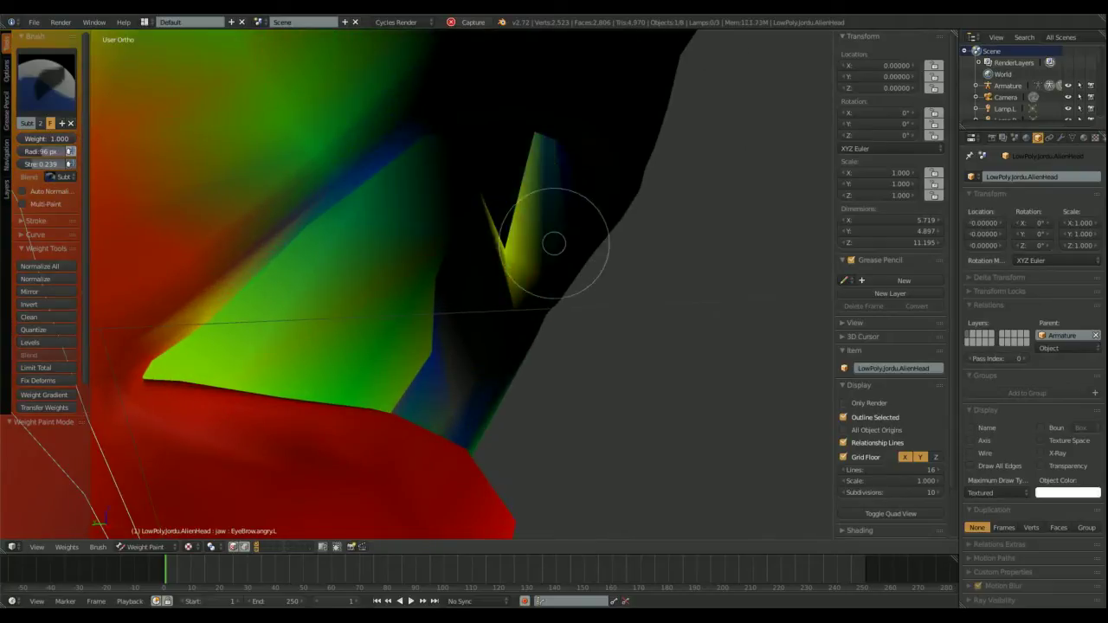
left_click_drag(553, 242, 502, 250)
mouse_move(537, 216)
middle_mouse_down()
mouse_move(580, 178)
mouse_move(540, 169)
mouse_move(579, 153)
mouse_move(583, 193)
mouse_move(497, 185)
mouse_move(483, 238)
mouse_move(581, 237)
mouse_move(571, 178)
mouse_move(554, 207)
mouse_move(411, 279)
mouse_move(483, 333)
middle_mouse_up()
scroll(483, 333, "down", 3)
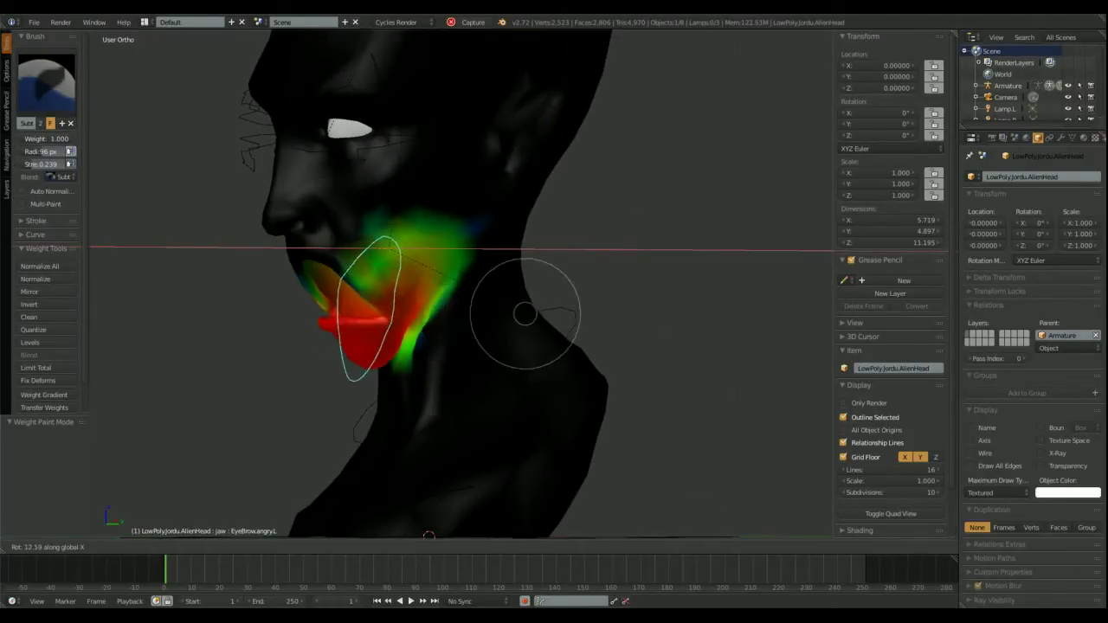
- Rotate the jaw bone about 6° around the global X axis to test the painted weights
left_click(464, 327)
scroll(460, 250, "up", 4)
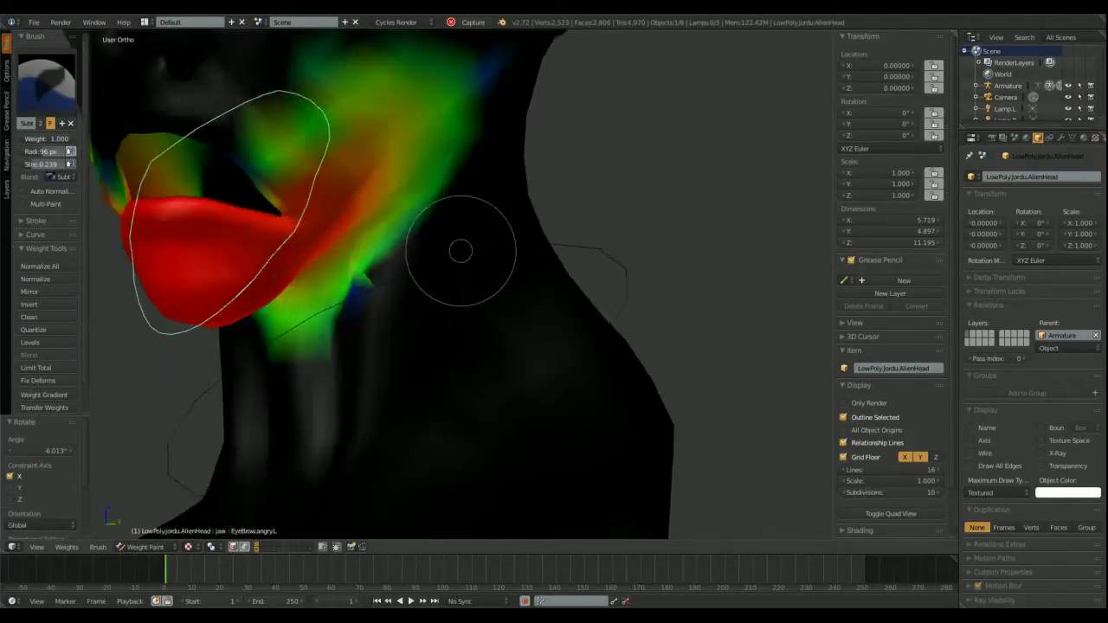
scroll(450, 217, "up", 2)
- Set the Subtract brush strength to 0.108 and remove jaw weight from the neck below the chin and jawline
middle_click_drag(443, 192, 389, 204)
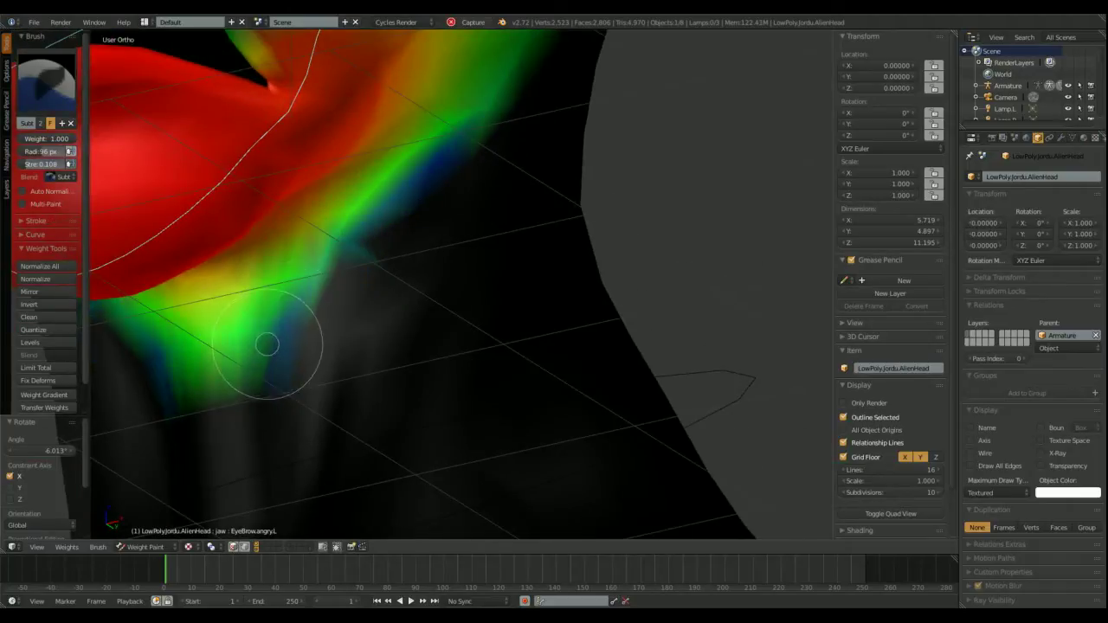
middle_click_drag(267, 345, 331, 211)
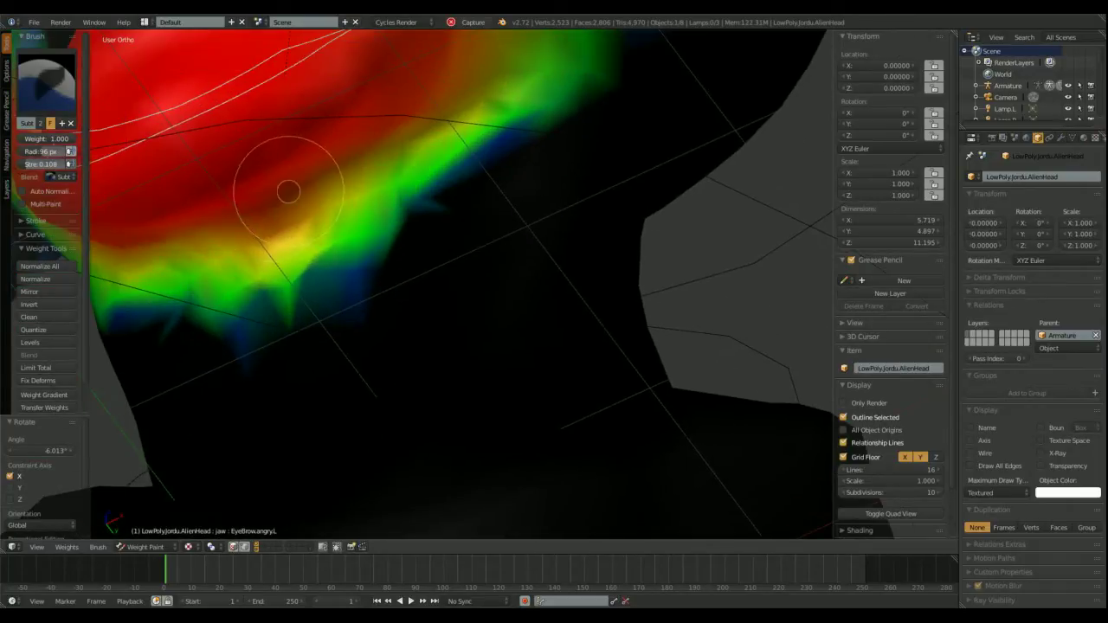
middle_click_drag(458, 184, 583, 101)
- Choose the Blur brush with a strength of 0.200 and smooth the jaw weights along the jawline and cheek
left_click(48, 84)
left_click(84, 151)
scroll(477, 247, "down", 2)
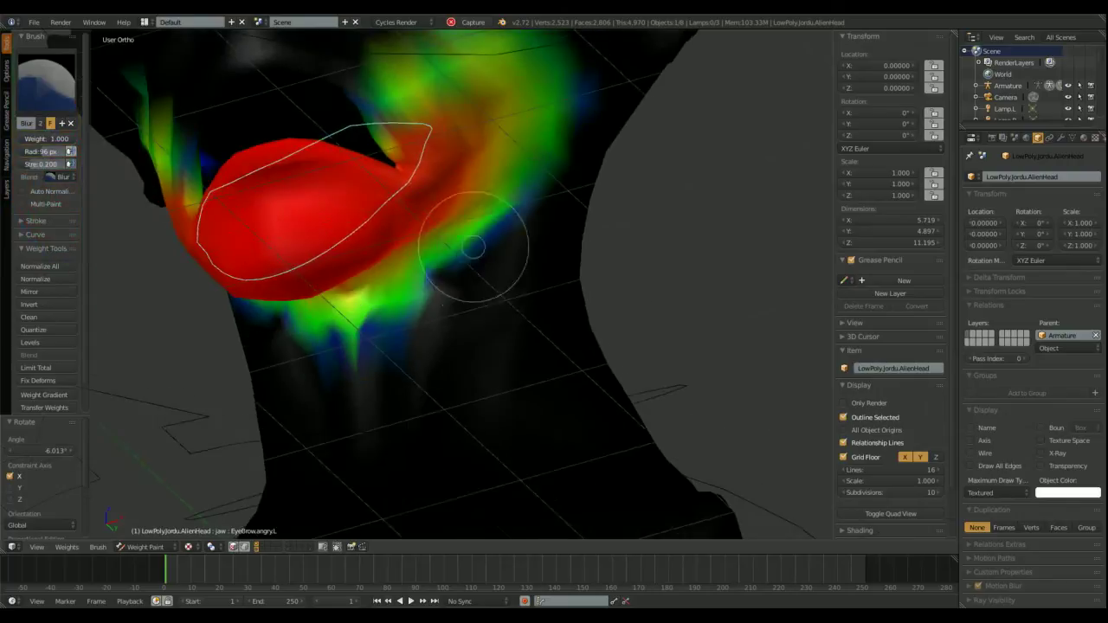
mouse_move(476, 248)
middle_mouse_down()
mouse_move(398, 298)
mouse_move(297, 185)
mouse_move(462, 222)
mouse_move(387, 170)
middle_mouse_up()
scroll(387, 170, "up", 3)
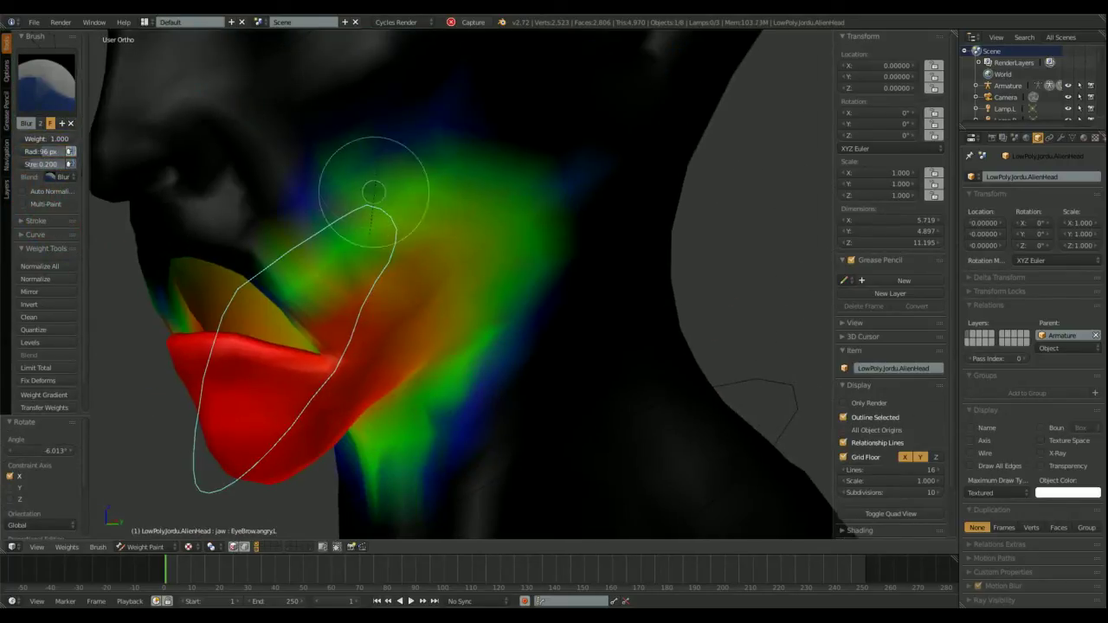
left_click_drag(373, 191, 520, 330)
scroll(544, 157, "down", 5)
- Reselect the Subtract brush to check the jaw weights around the mouth, and return the head mesh to Object Mode
middle_click_drag(544, 156, 675, 138)
left_click(47, 83)
left_click(38, 191)
mouse_move(450, 220)
middle_mouse_down()
mouse_move(650, 227)
mouse_move(552, 112)
mouse_move(499, 187)
mouse_move(277, 198)
mouse_move(198, 272)
mouse_move(277, 240)
mouse_move(240, 173)
mouse_move(579, 321)
middle_mouse_up()
scroll(650, 228, "up", 5)
scroll(579, 321, "down", 6)
scroll(579, 321, "up", 2)
left_click(149, 547)
left_click(152, 534)
middle_click_drag(484, 398, 377, 417)
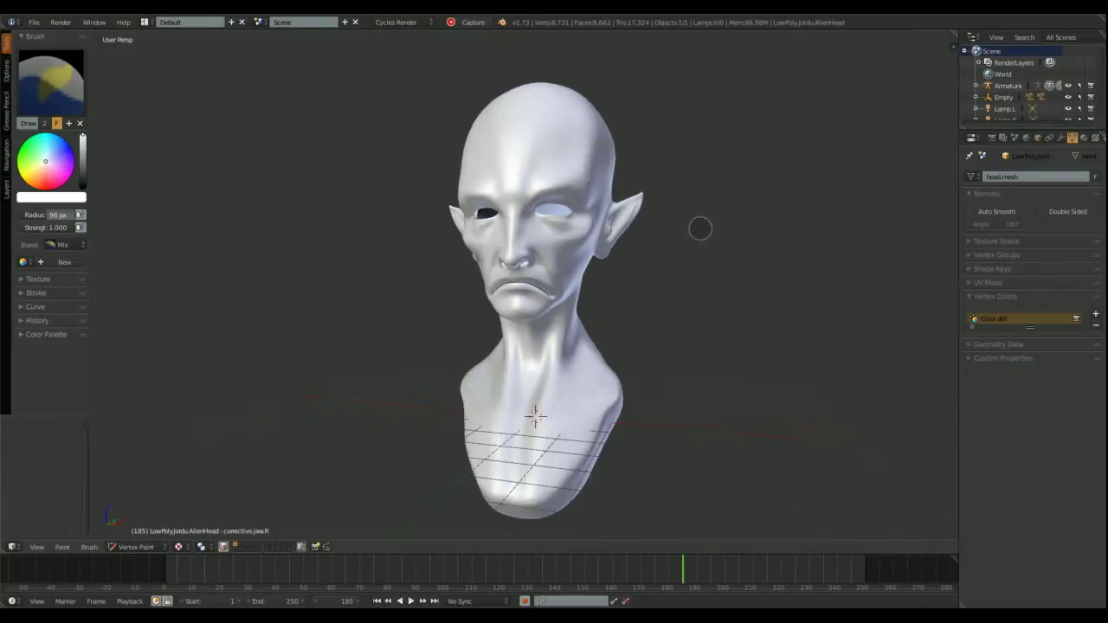
- Generate dirty vertex colors on the head with blur strength 0.05, 3 blur iterations, highlight angle 180° and dirt angle 90°
scroll(664, 223, "up", 3)
mouse_move(700, 228)
middle_mouse_down("shift")
mouse_move(664, 223)
mouse_move(661, 301)
middle_mouse_up("shift")
middle_click_drag(661, 301, 621, 299)
left_click(96, 481)
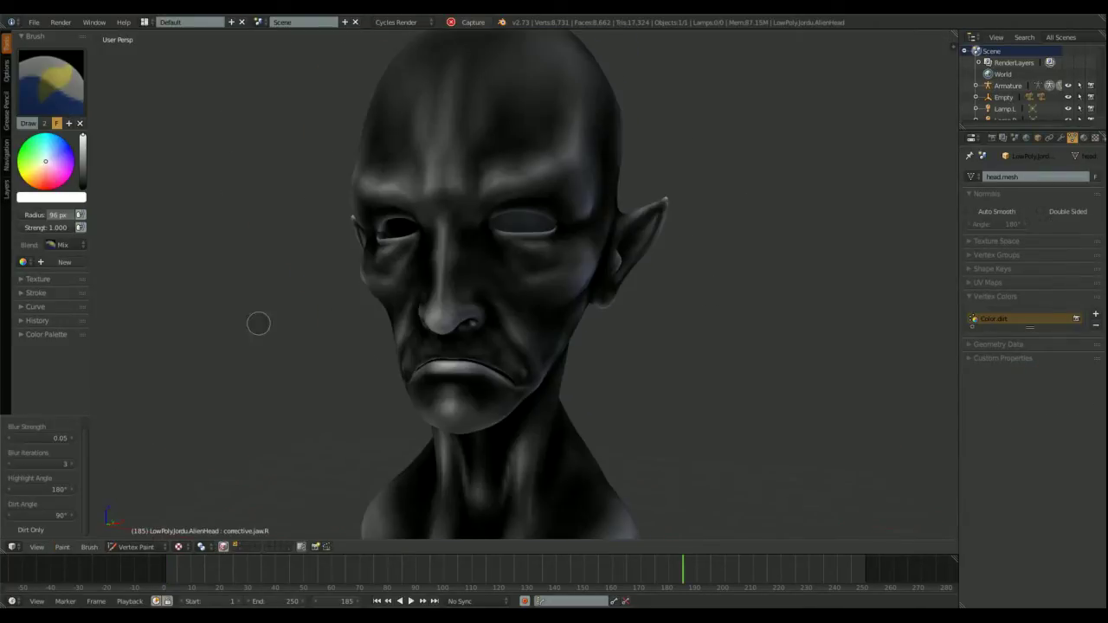
- Restrict the head's dirty vertex colors to dirt only
left_click(10, 530)
mouse_move(482, 284)
middle_mouse_down()
mouse_move(562, 297)
mouse_move(489, 275)
mouse_move(361, 279)
mouse_move(623, 268)
mouse_move(540, 296)
mouse_move(593, 286)
mouse_move(578, 361)
mouse_move(416, 381)
middle_mouse_up()
scroll(499, 50, "up", 5)
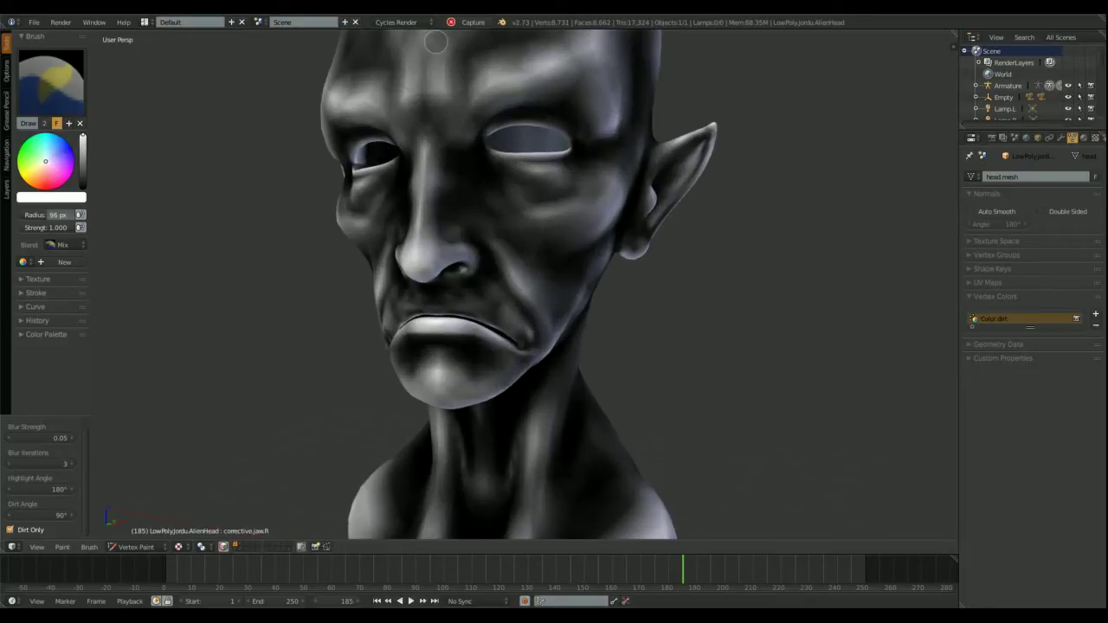
- Switch to the Compositing layout and add an Attribute node reading Color.dirt to the head material
left_click(144, 22)
left_click(165, 62)
mouse_move(433, 342)
middle_mouse_down()
mouse_move(444, 324)
mouse_move(414, 333)
middle_mouse_up()
scroll(409, 279, "up", 5)
middle_click_drag(348, 269, 426, 261)
middle_click_drag(798, 324, 823, 280)
scroll(820, 290, "up", 6)
middle_click_drag(793, 210, 745, 268)
left_click(655, 602)
mouse_move(681, 565)
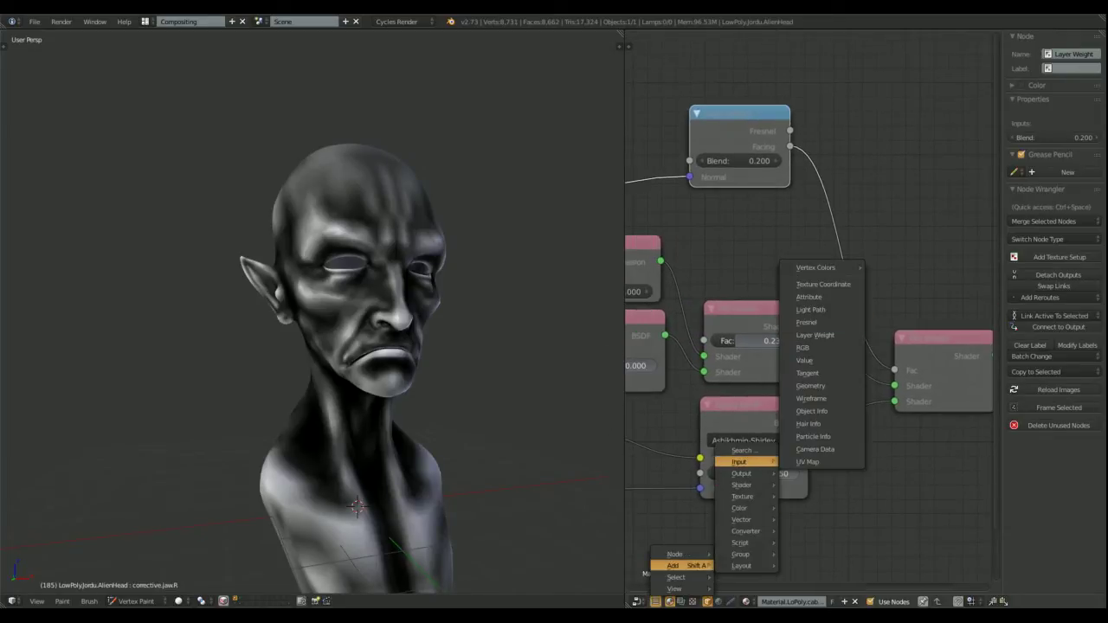
left_click(817, 311)
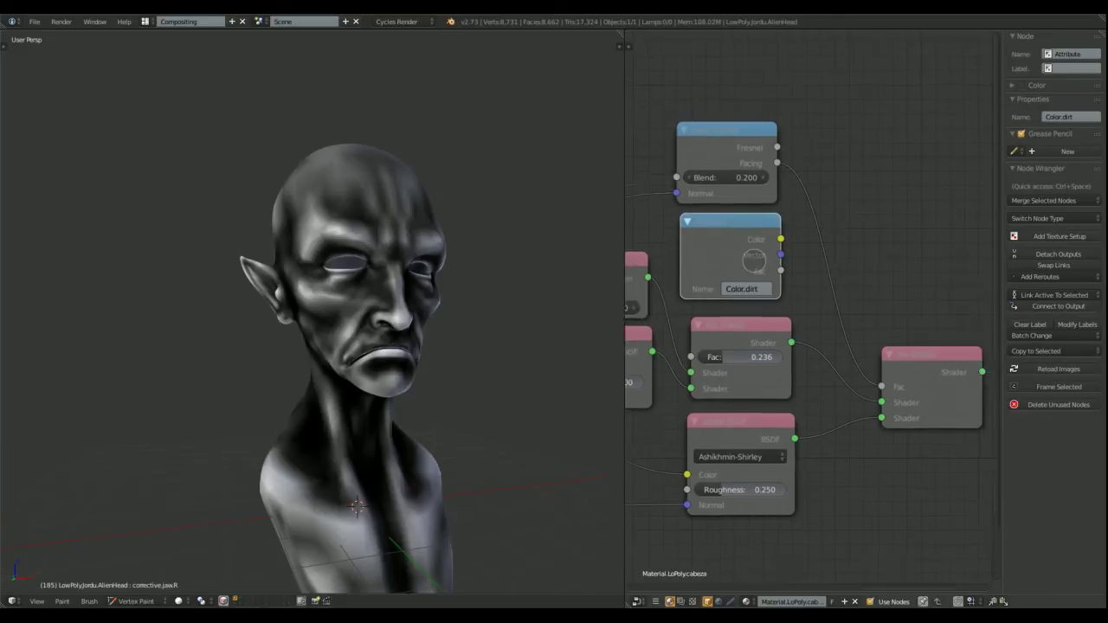
- Place the Attribute node above the Layer Weight node and line both up over the Emission shader
middle_click_drag(754, 260, 688, 243)
middle_click_drag(759, 298, 783, 266)
middle_click_drag(763, 225, 869, 328)
left_click_drag(805, 276, 798, 87)
middle_click_drag(789, 187, 811, 208)
left_click_drag(818, 207, 693, 220)
left_click(817, 107)
left_click_drag(817, 106, 690, 120)
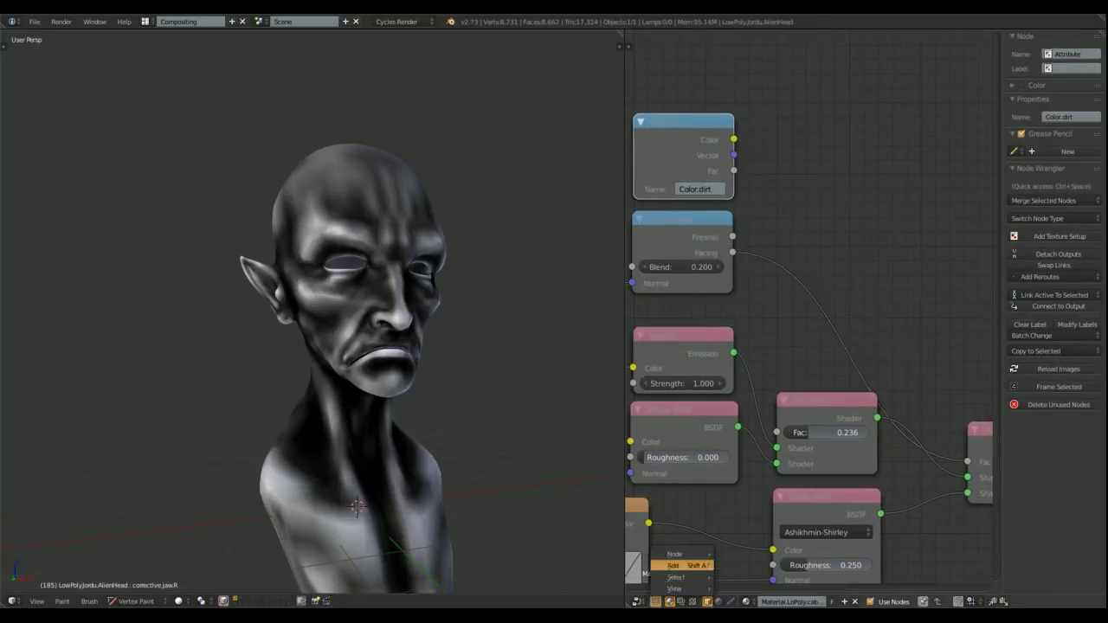
- Add a Math node set to Multiply beside the Attribute and Layer Weight nodes
mouse_move(673, 565)
mouse_move(740, 508)
mouse_move(745, 531)
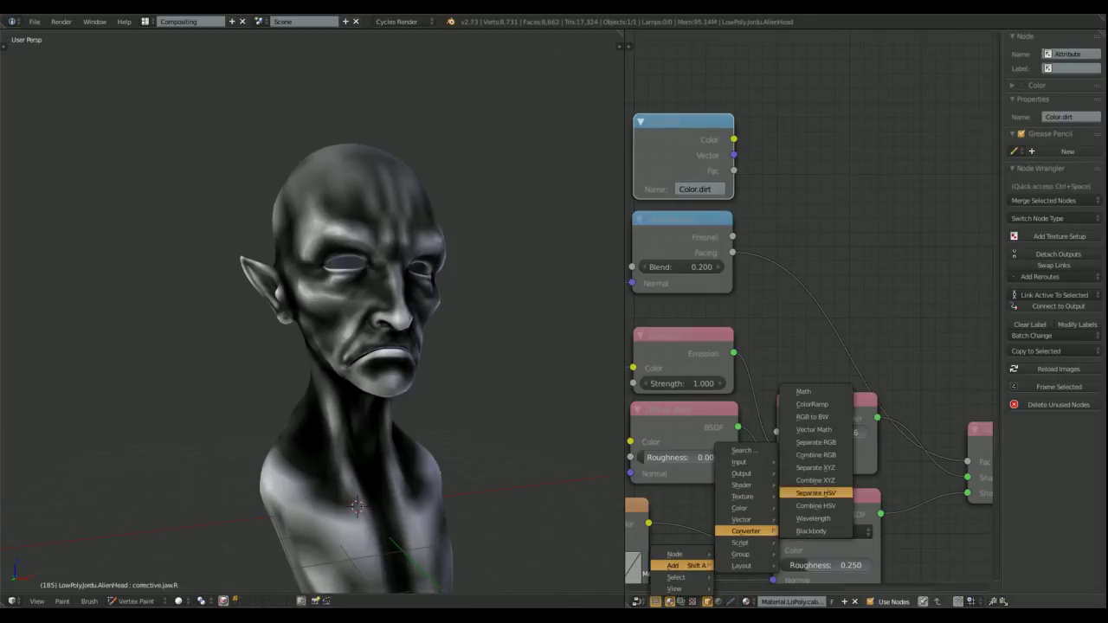
left_click(804, 390)
left_click(801, 151)
left_click(845, 191)
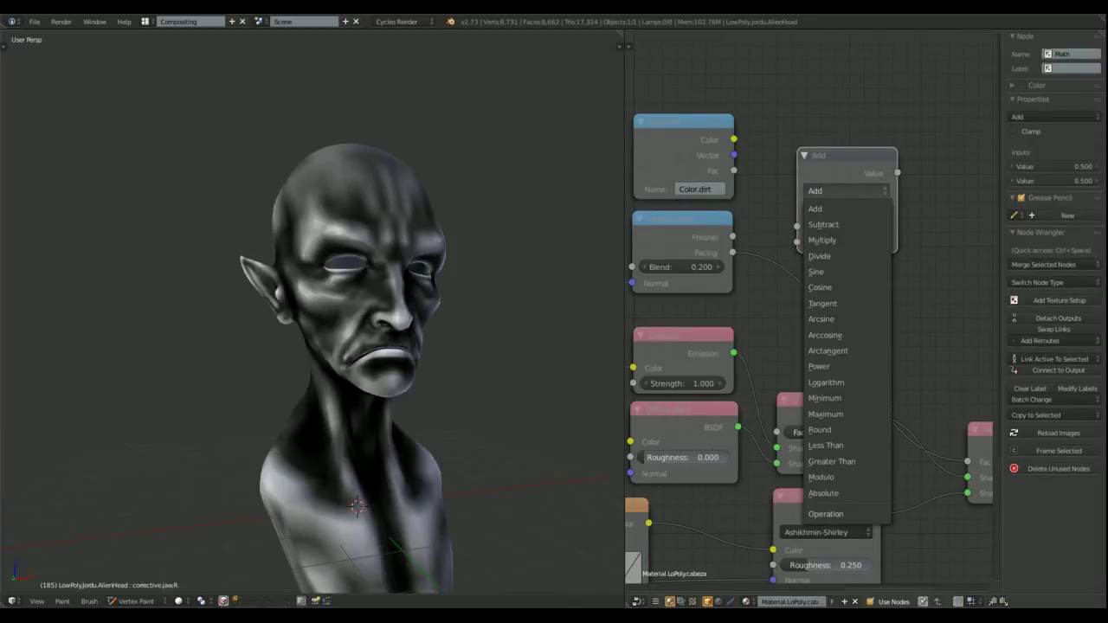
left_click(820, 240)
- Multiply the Attribute's Fac by the Layer Weight's Facing and feed the result into the final Mix Shader's Fac
left_click_drag(733, 253, 796, 243)
left_click_drag(733, 170, 797, 227)
middle_click_drag(875, 300, 686, 261)
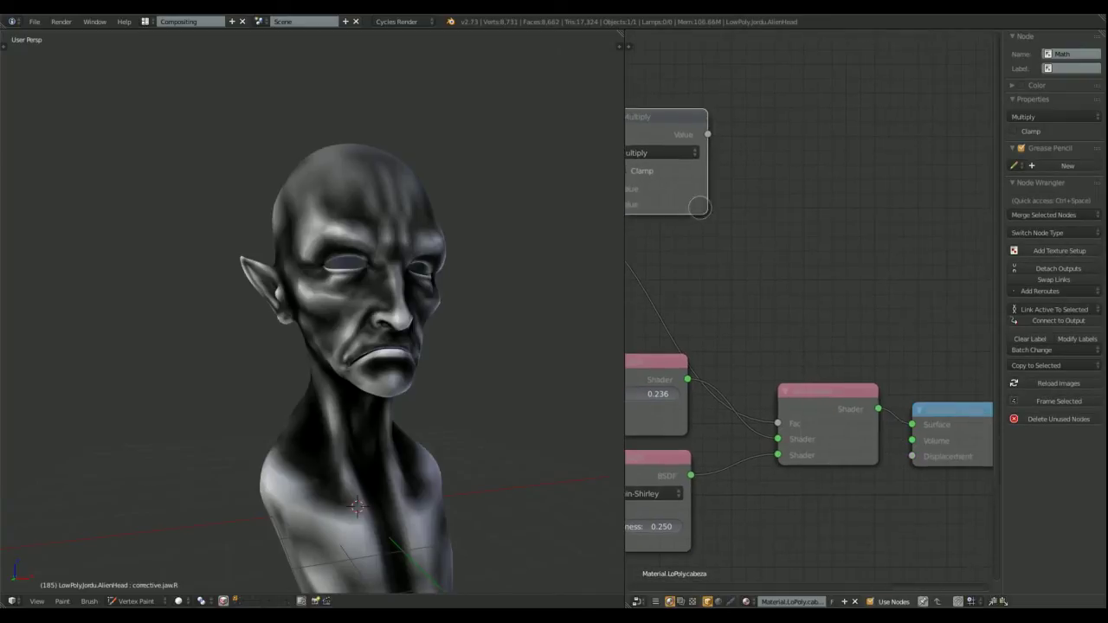
left_click_drag(749, 286, 777, 424)
middle_click_drag(814, 292, 875, 261)
scroll(866, 260, "down", 5)
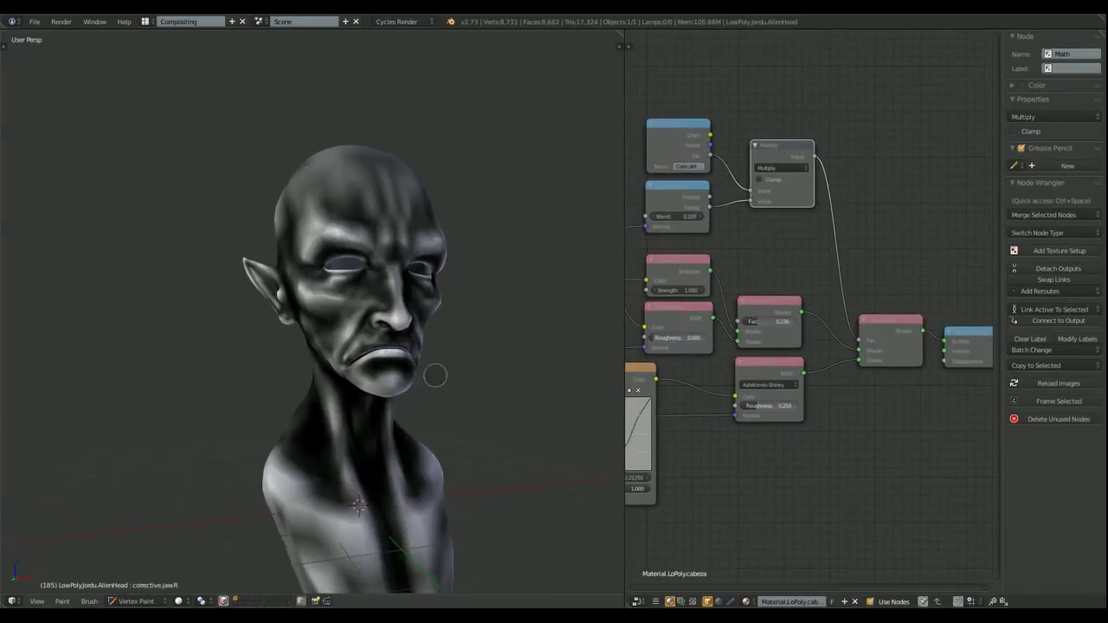
- Return the head to Object Mode and preview its material with Rendered viewport shading
middle_click_drag(446, 368, 412, 373)
left_click(140, 587)
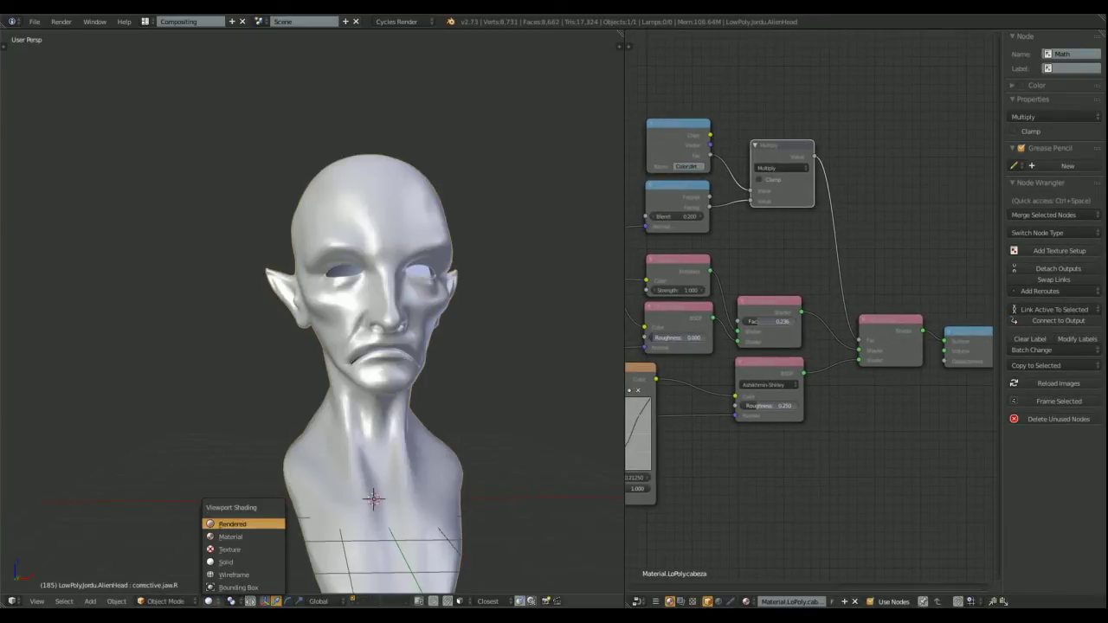
left_click(232, 524)
mouse_move(459, 287)
middle_mouse_down()
mouse_move(382, 279)
mouse_move(470, 271)
middle_mouse_up()
scroll(383, 279, "up", 4)
scroll(426, 267, "up", 2)
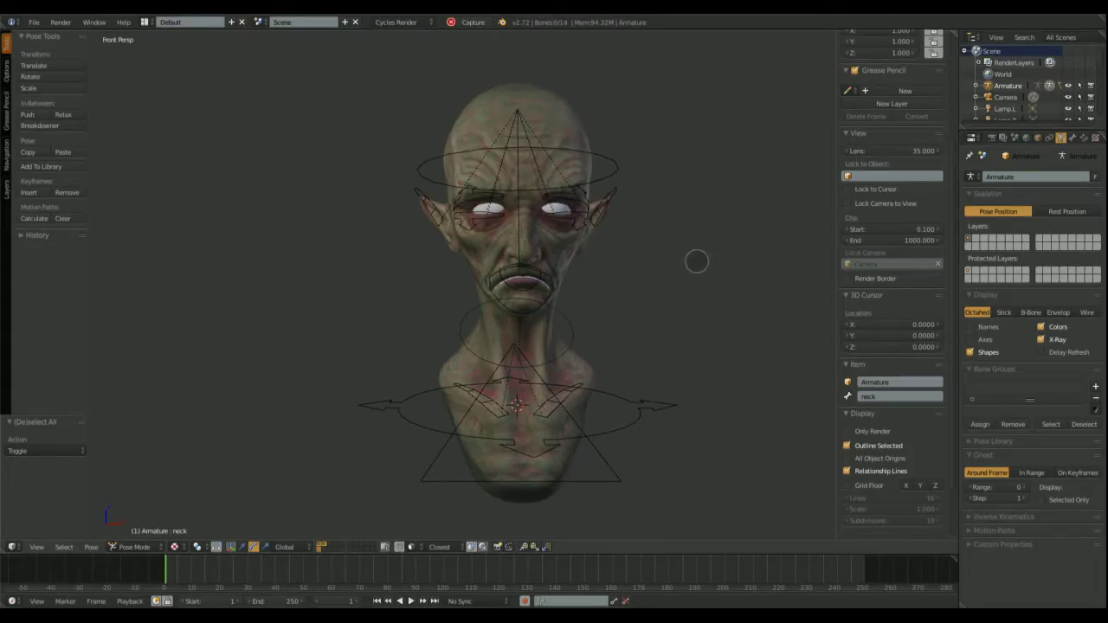
- Rotate the jaw bone about the global X and Z axes to close the mouth and shift it sideways
middle_click_drag(697, 260, 549, 247)
scroll(381, 346, "up", 3)
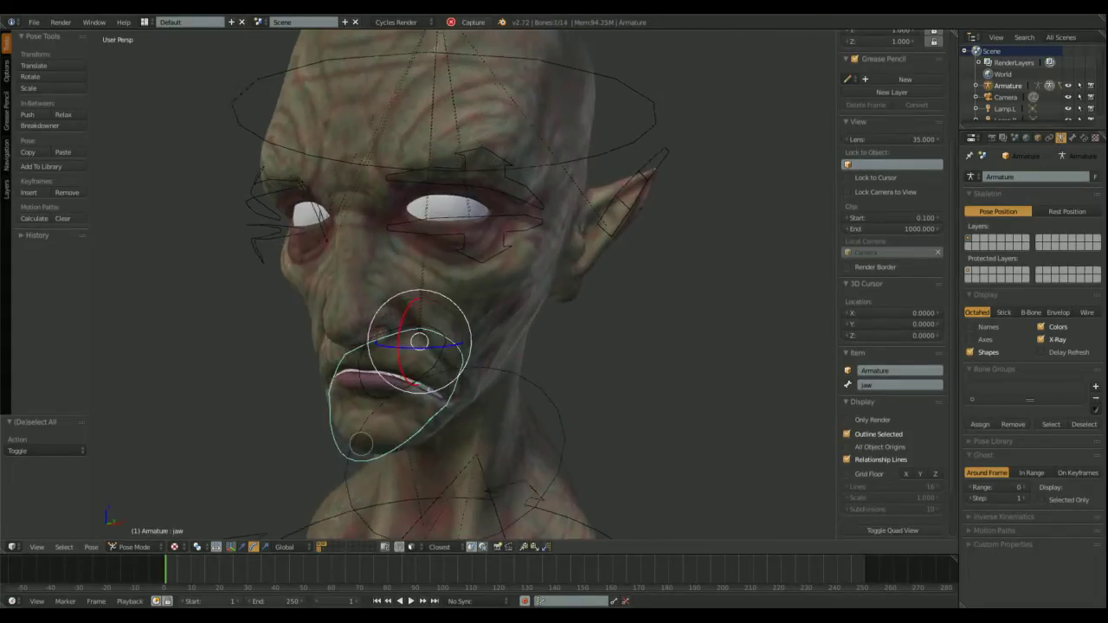
middle_click_drag(361, 444, 389, 363)
key("r")
key("x")
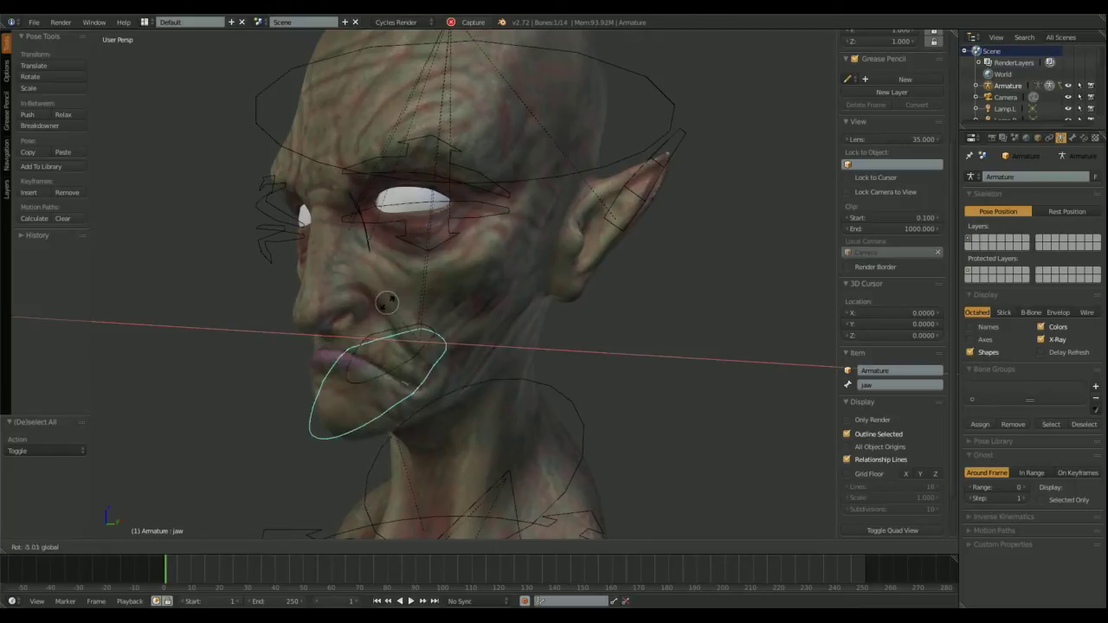
left_click_drag(387, 302, 390, 307)
middle_click_drag(389, 307, 503, 330)
left_click_drag(389, 346, 462, 347)
middle_click_drag(461, 347, 456, 355)
left_click_drag(455, 353, 528, 330)
middle_click_drag(536, 328, 550, 325)
- Rotate the right and left ear bones so both ears point outward
right_click(251, 171)
middle_click_drag(320, 178, 375, 182)
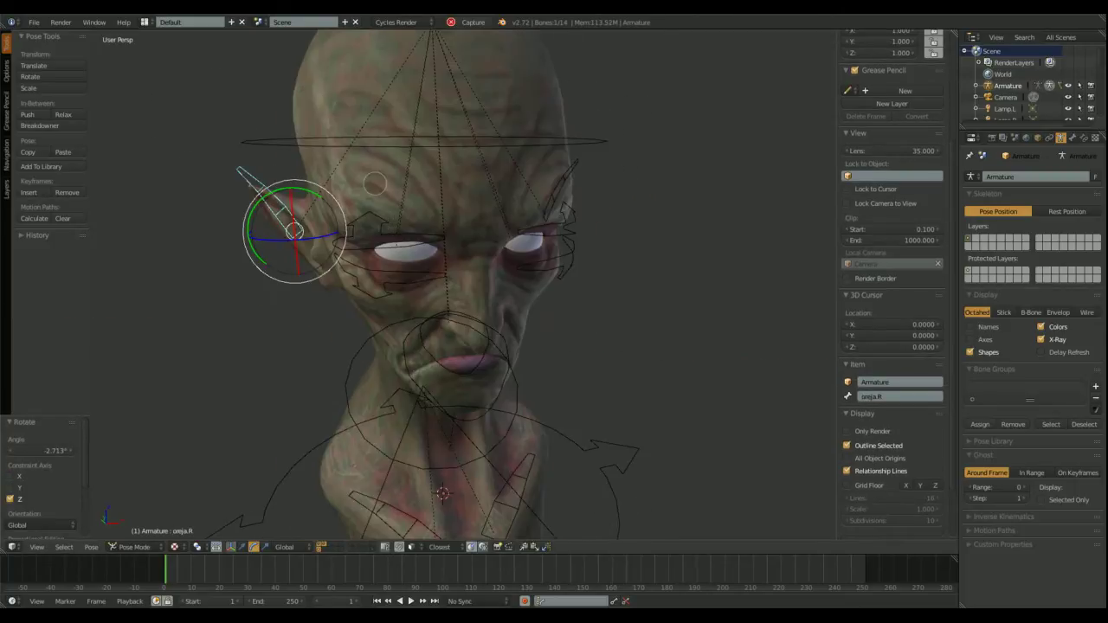
middle_click_drag(250, 495, 189, 486)
key("r")
left_click(389, 125)
right_click(590, 171)
key("r")
left_click(651, 239)
- Rotate the neck bone, and rotate the head bone by about 13.9°
middle_click_drag(623, 268, 520, 333)
right_click(519, 381)
key("r")
left_click(580, 363)
right_click(630, 186)
key("r")
left_click(582, 165)
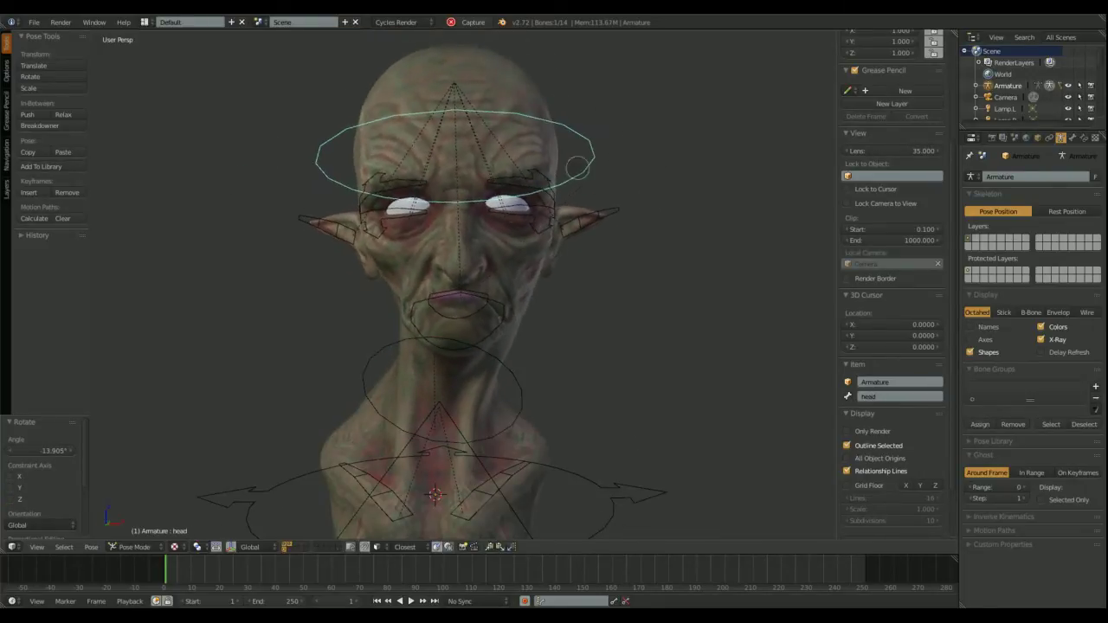
- Rotate the left upper eyelid bone about 18° to open the eye wide and the right upper eyelid bone about 12.7°
right_click(532, 186)
right_click(575, 235)
key("r")
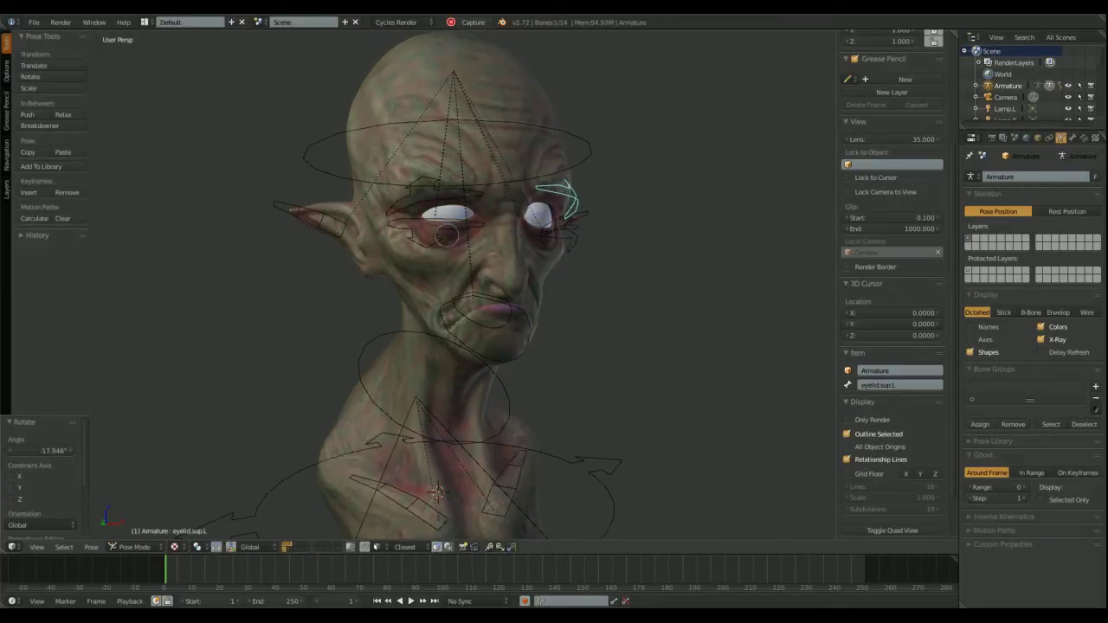
right_click(446, 234)
key("r")
key("r")
left_click(448, 183)
middle_click_drag(643, 237, 494, 333)
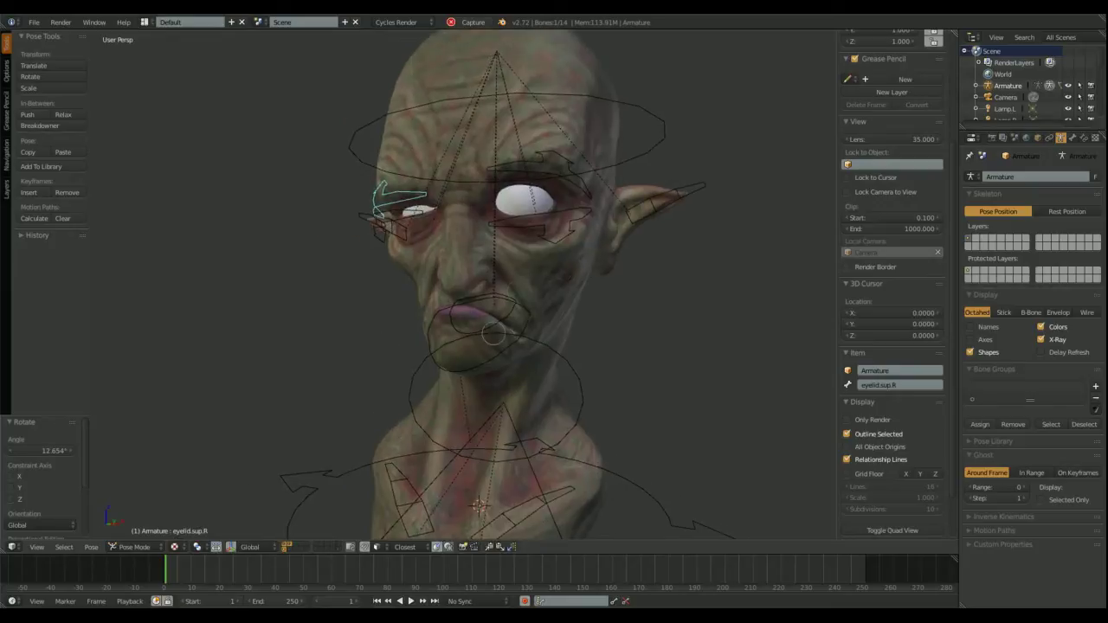
- Switch to Object Mode, select the head mesh and clear its shape key values
left_click(128, 547)
left_click(138, 521)
right_click(459, 368)
middle_click_drag(563, 351, 735, 299)
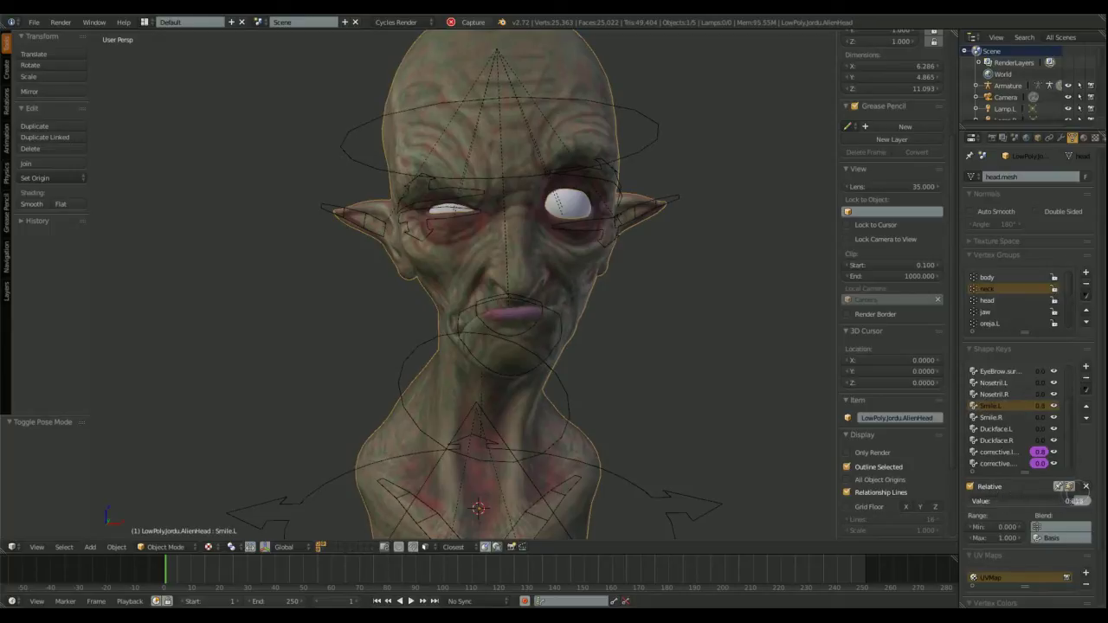
left_click(1085, 486)
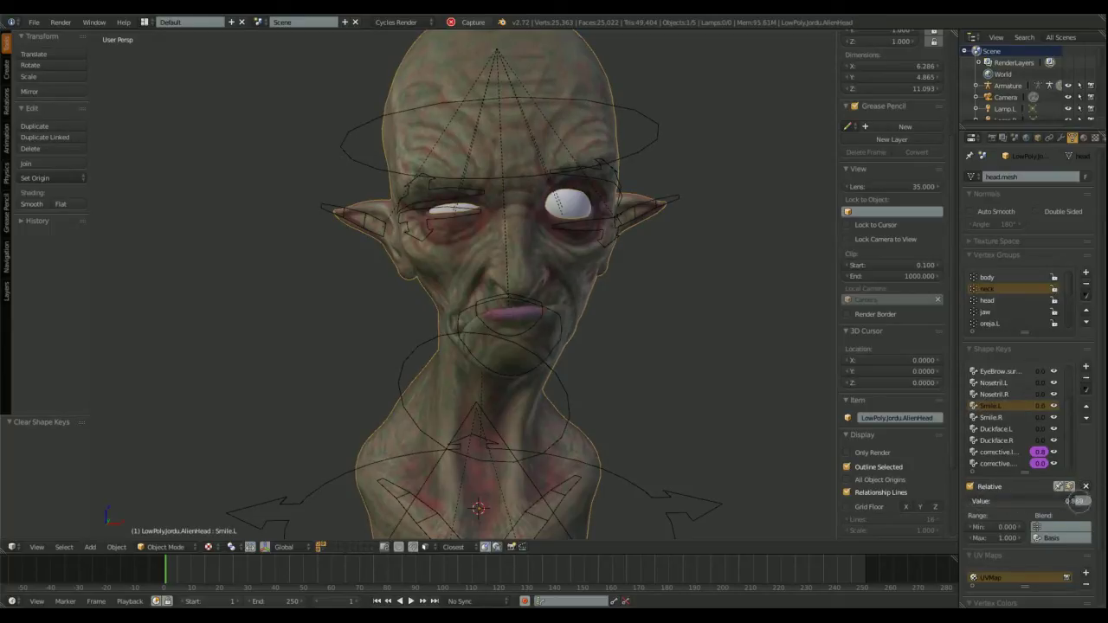
- Raise the Smile.L shape key and set the Smile.R shape key to 0.481
middle_click_drag(584, 296, 527, 308)
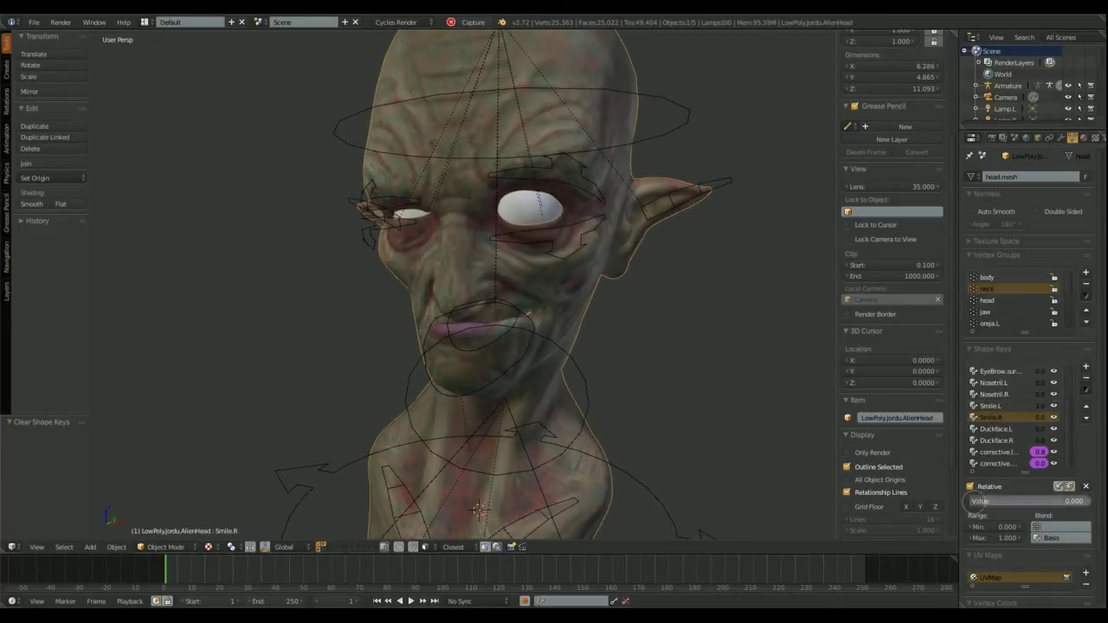
left_click_drag(976, 502, 1034, 502)
middle_click_drag(632, 372, 625, 277)
scroll(655, 281, "down", 2)
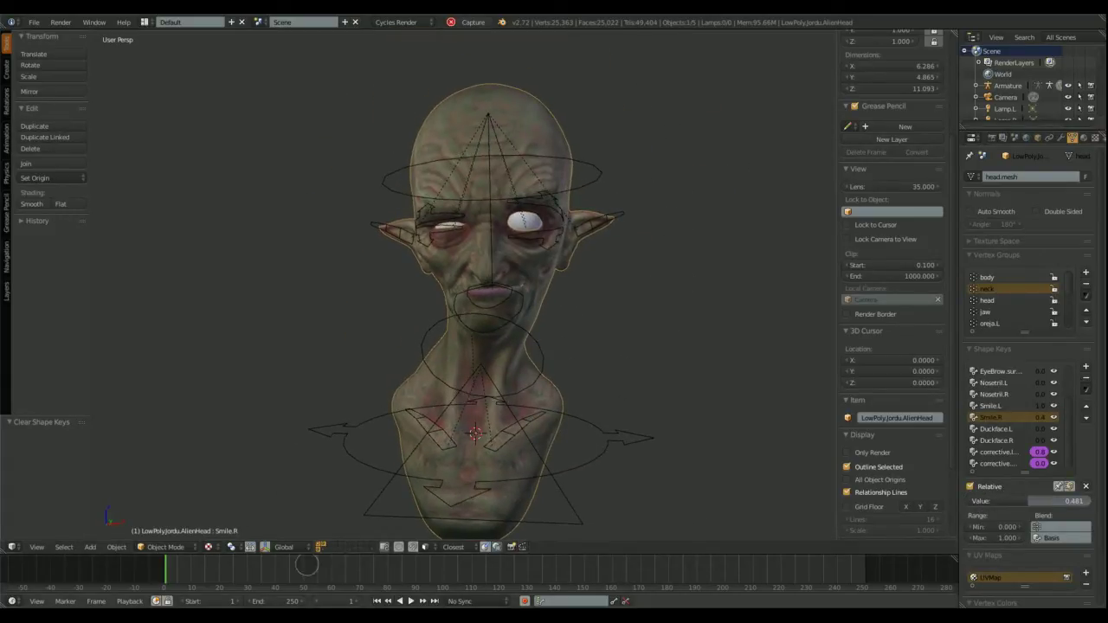
left_click(320, 545)
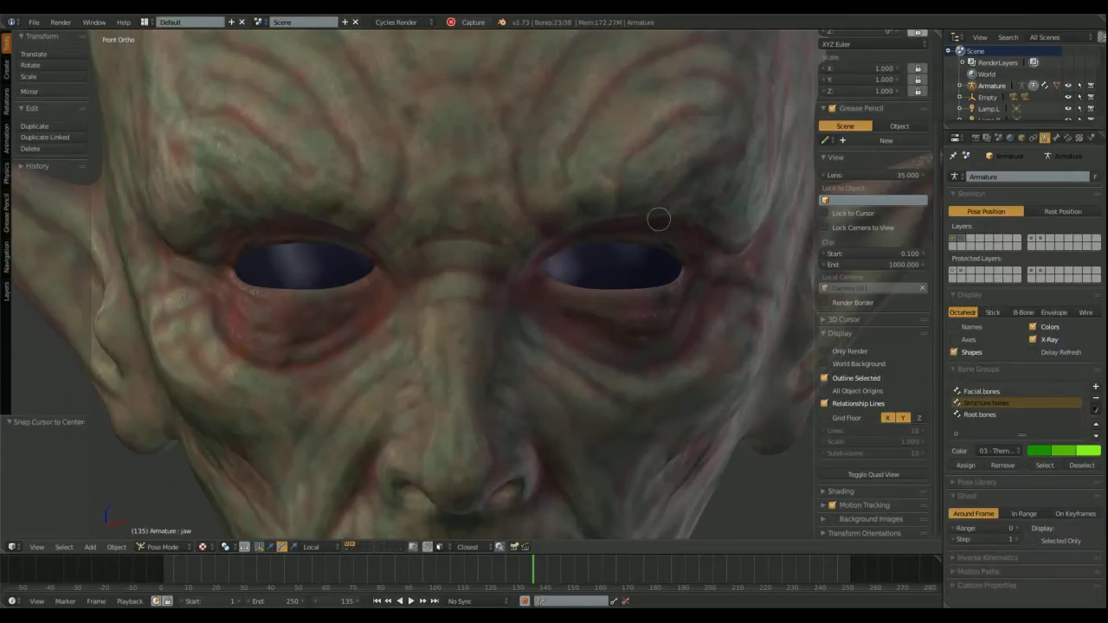
- Show the layer holding the armature controls together with the head mesh
scroll(657, 219, "down", 6)
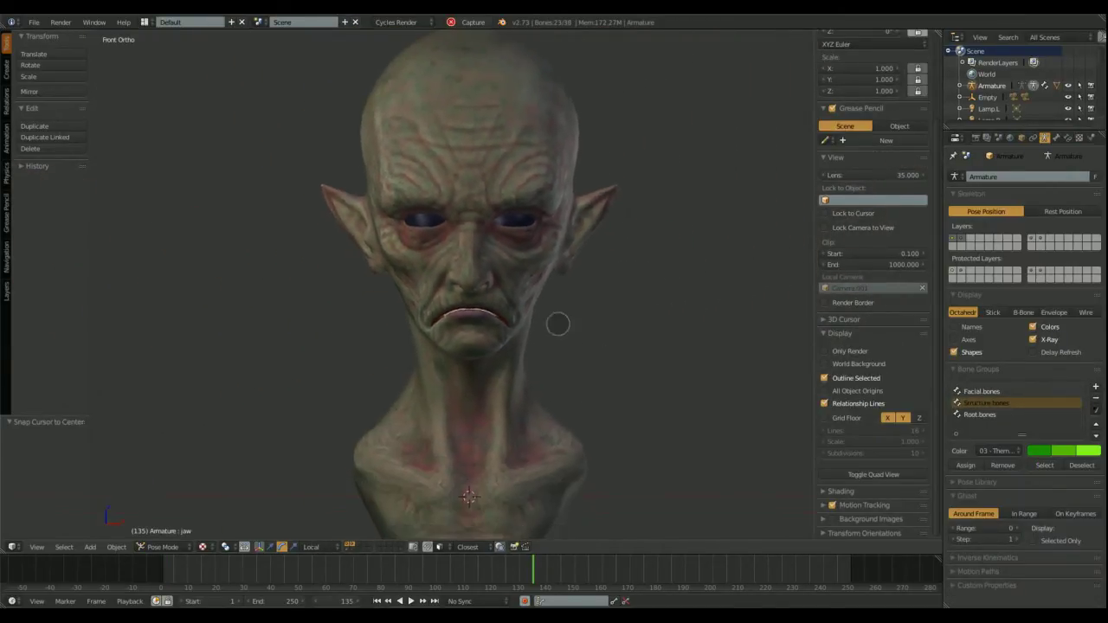
middle_click_drag(557, 324, 587, 338)
left_click(347, 549, "shift")
scroll(564, 334, "down", 2)
scroll(610, 317, "up", 2)
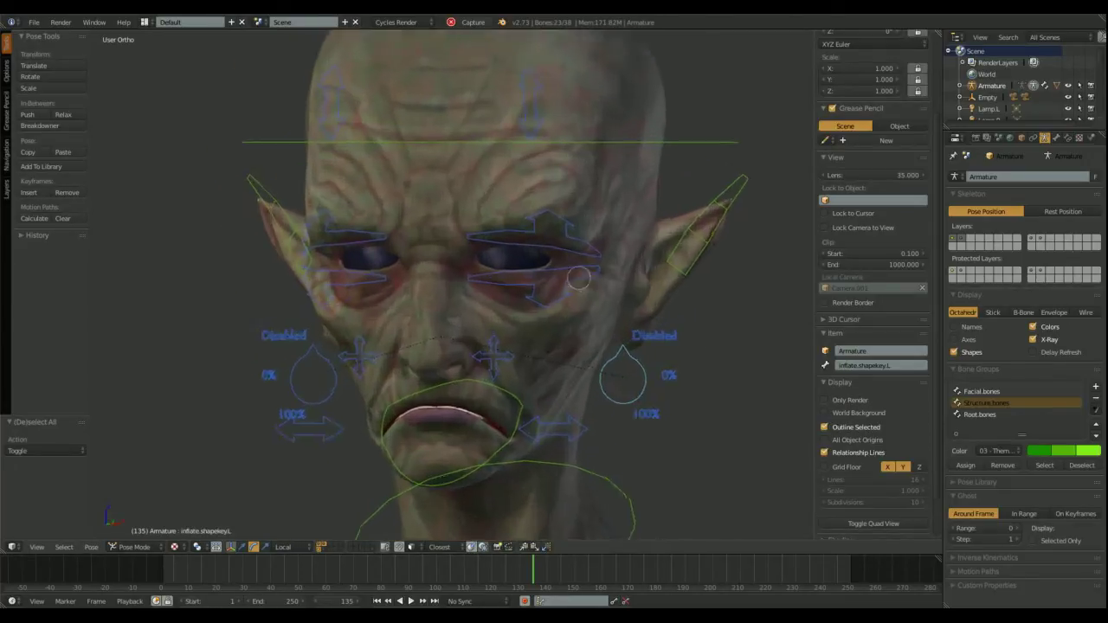
- Try rotating the left and right shoulder bones about their local Z axes by about -37° and 35°, and clear their transforms
mouse_move(582, 243)
middle_mouse_down()
mouse_move(609, 258)
mouse_move(583, 249)
middle_mouse_up()
middle_click_drag(583, 249, 546, 273, "shift")
scroll(530, 346, "down", 1)
middle_click_drag(526, 369, 531, 327, "shift")
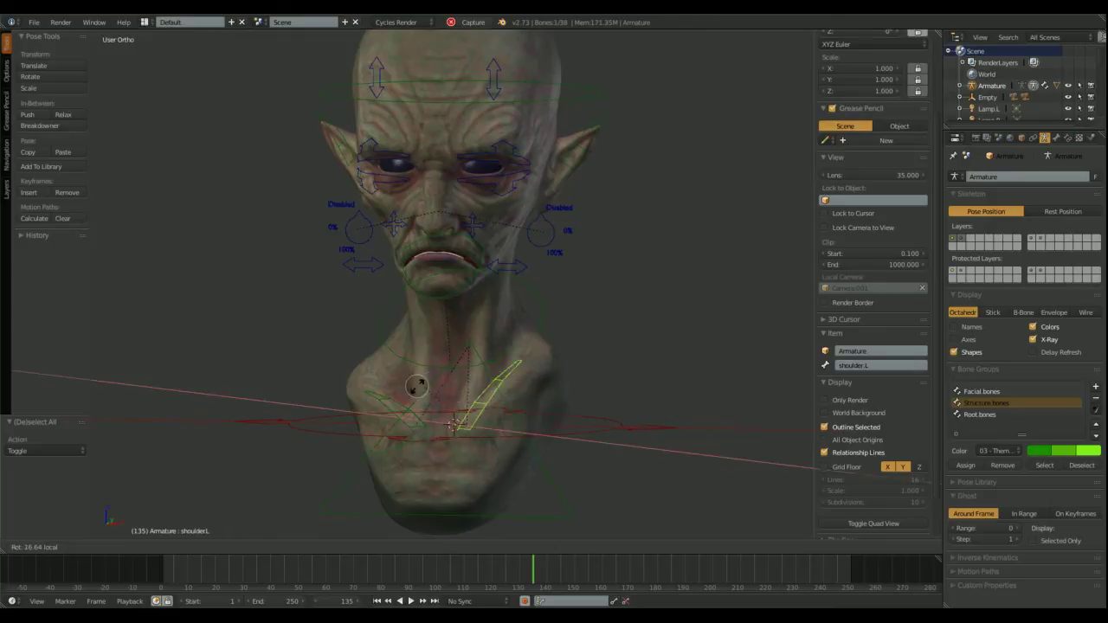
left_click(437, 384)
middle_click_drag(437, 385, 587, 390)
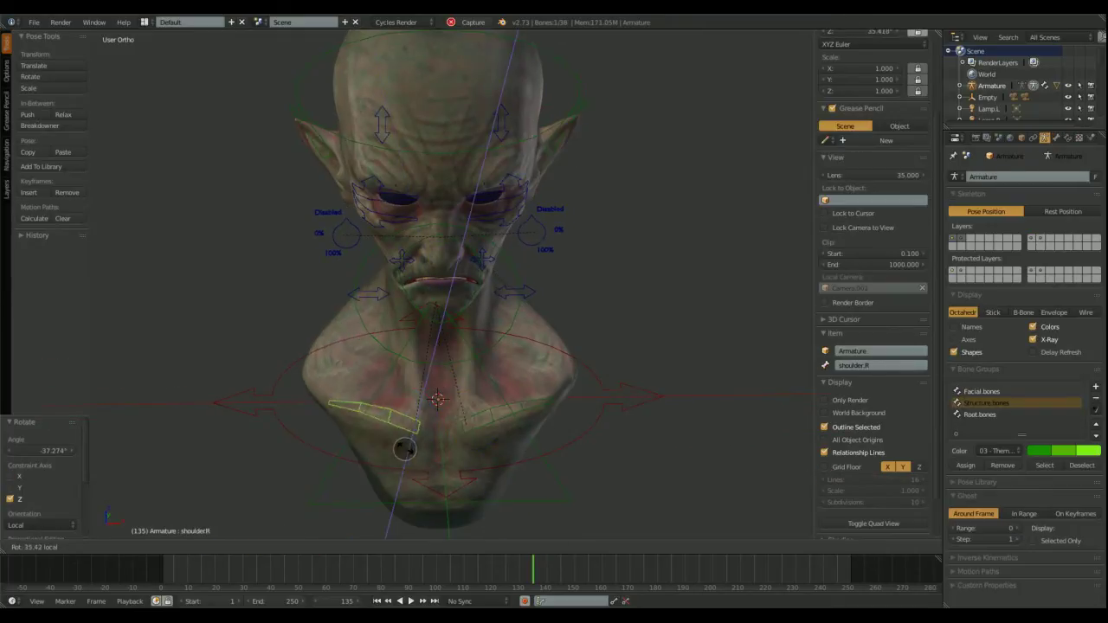
left_click(404, 449)
middle_click_drag(404, 448, 427, 356)
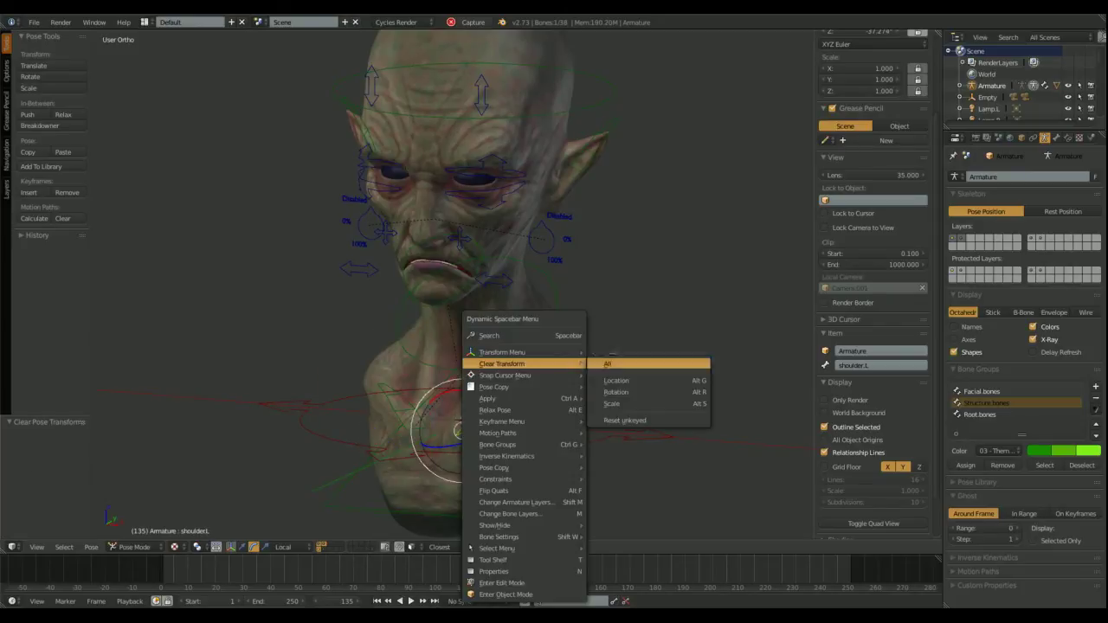
left_click(613, 364)
middle_click_drag(606, 362, 332, 192)
- Try rotating the head bone and the neck bone to test how the head and neck deform
right_click(344, 176)
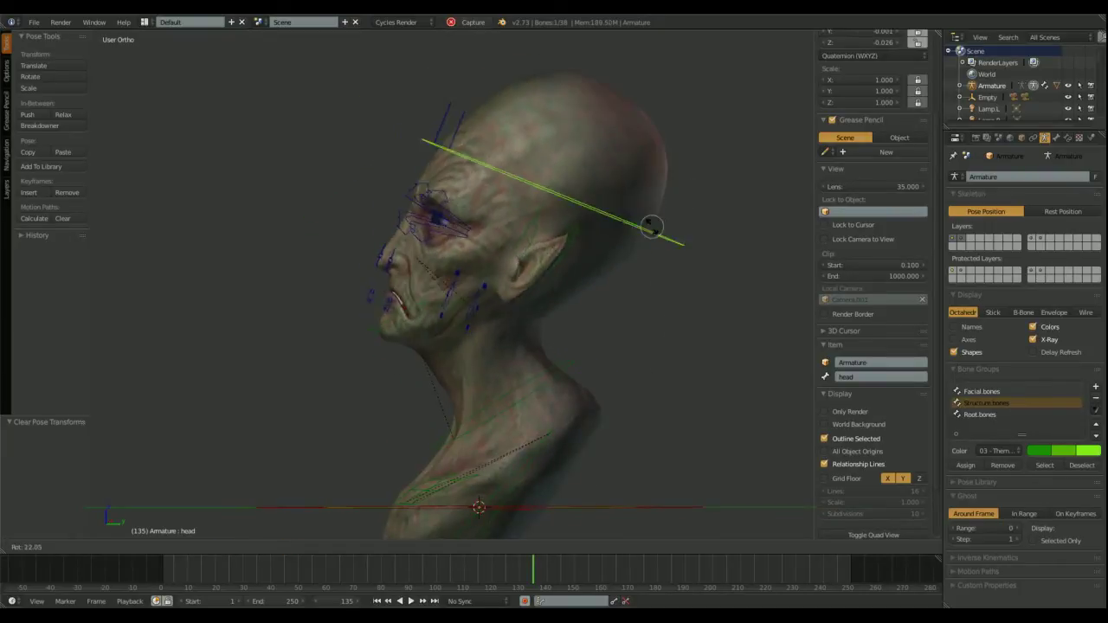
right_click(603, 192)
middle_click_drag(502, 279, 627, 350)
key("r")
right_click(582, 313)
middle_click_drag(653, 299, 645, 254)
key("r")
right_click(563, 413)
key("r")
right_click(571, 372)
- Try scaling the neck bone along its local Y axis, down to 0.750, and clear the pose transforms
middle_click_drag(645, 398, 614, 324)
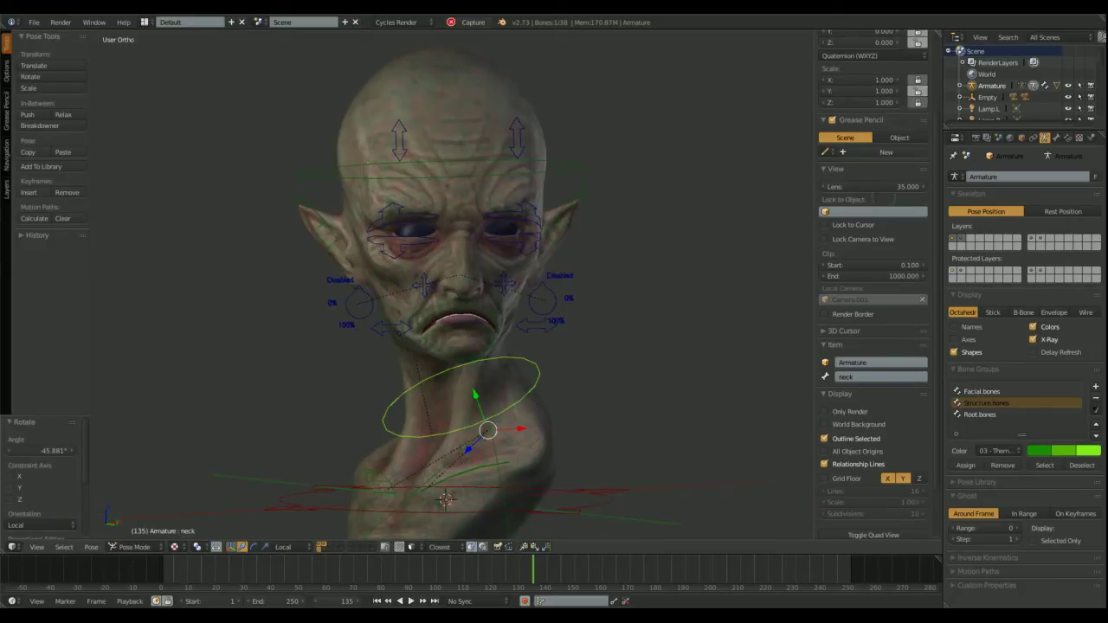
scroll(874, 285, "up", 3)
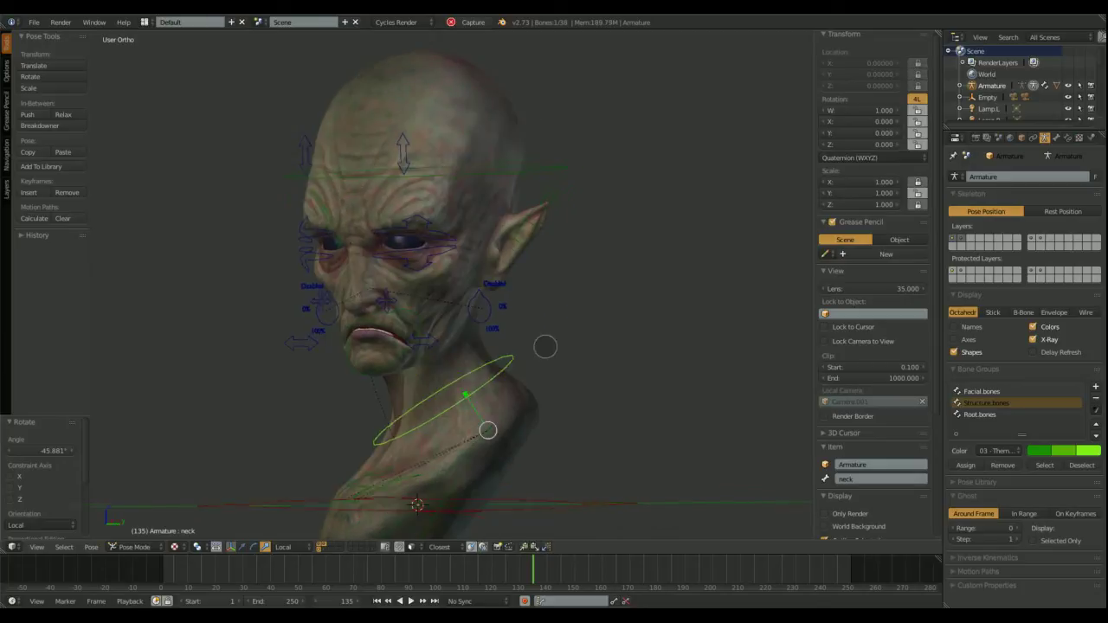
left_click_drag(464, 395, 445, 329)
middle_click_drag(488, 247, 526, 324, "shift")
scroll(573, 378, "down", 2)
middle_click_drag(441, 338, 529, 347)
left_click_drag(500, 429, 502, 431)
middle_click_drag(647, 377, 590, 381)
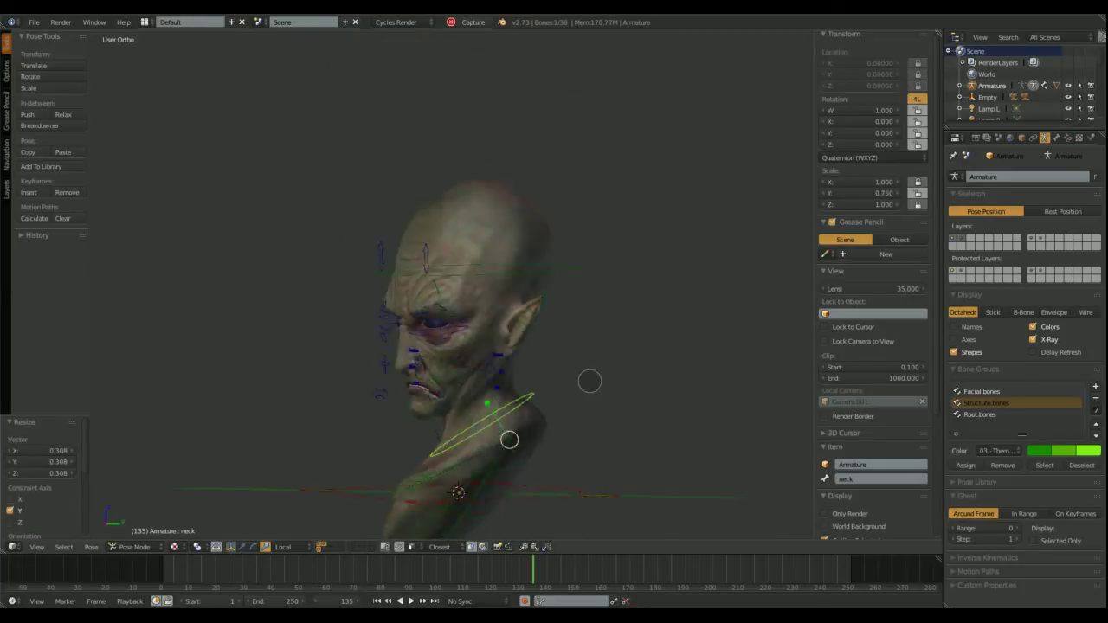
key("a")
key("space")
mouse_move(568, 354)
left_click(669, 353)
- Rotate the right eye's upper and lower eyelid bones until the eye is nearly closed
middle_click_drag(493, 346, 577, 346)
middle_click_drag(576, 346, 576, 291, "shift")
scroll(553, 303, "up", 3)
middle_click_drag(458, 342, 481, 311)
scroll(549, 350, "up", 2)
middle_click_drag(481, 311, 381, 372, "shift")
right_click(266, 287)
scroll(265, 287, "down", 2)
mouse_move(337, 290)
middle_mouse_down()
mouse_move(277, 281)
mouse_move(350, 272)
middle_mouse_up()
key("r")
left_click(345, 344)
right_click(330, 328)
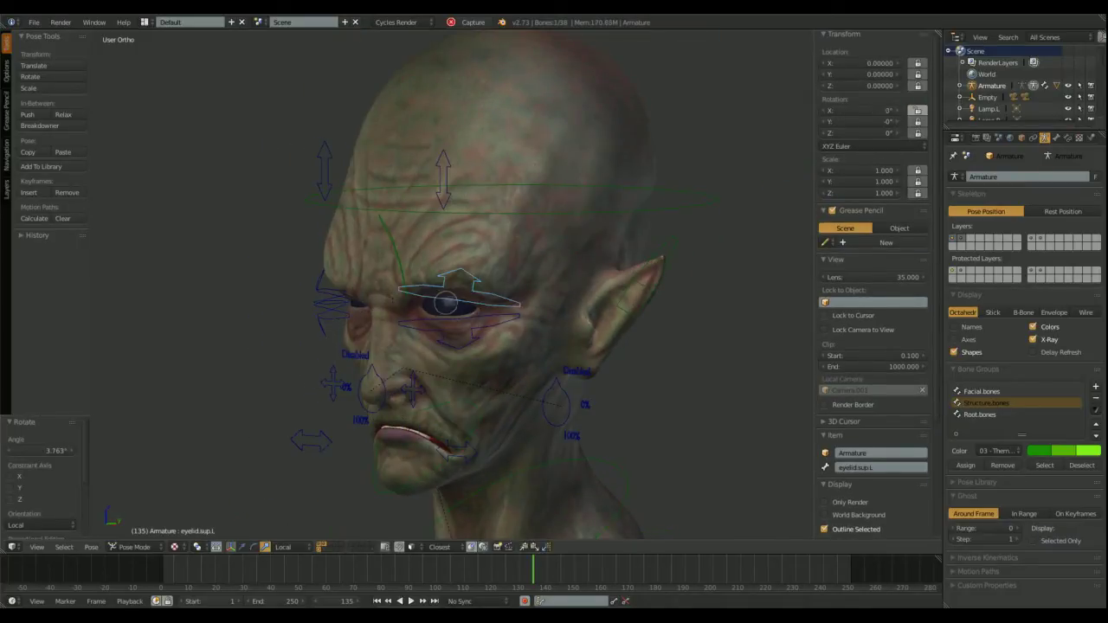
- Rotate the left eye's upper and lower eyelid bones apart to open the eye wide
key("r")
left_click(440, 286)
right_click(437, 333)
key("r")
left_click(431, 357)
middle_click_drag(527, 337, 450, 295)
- Rotate the right ear bone in several passes until the ear bends outward and down, the last pass by about -72°
right_click(277, 272)
key("r")
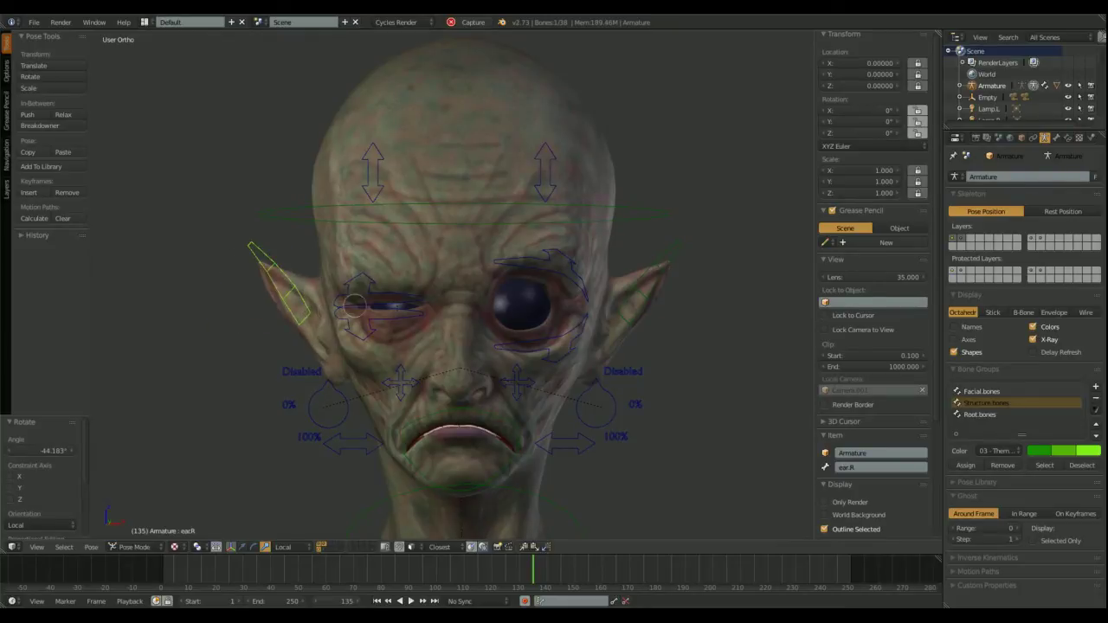
middle_click_drag(354, 306, 459, 303)
key("r")
left_click(504, 332)
middle_click_drag(503, 332, 427, 264)
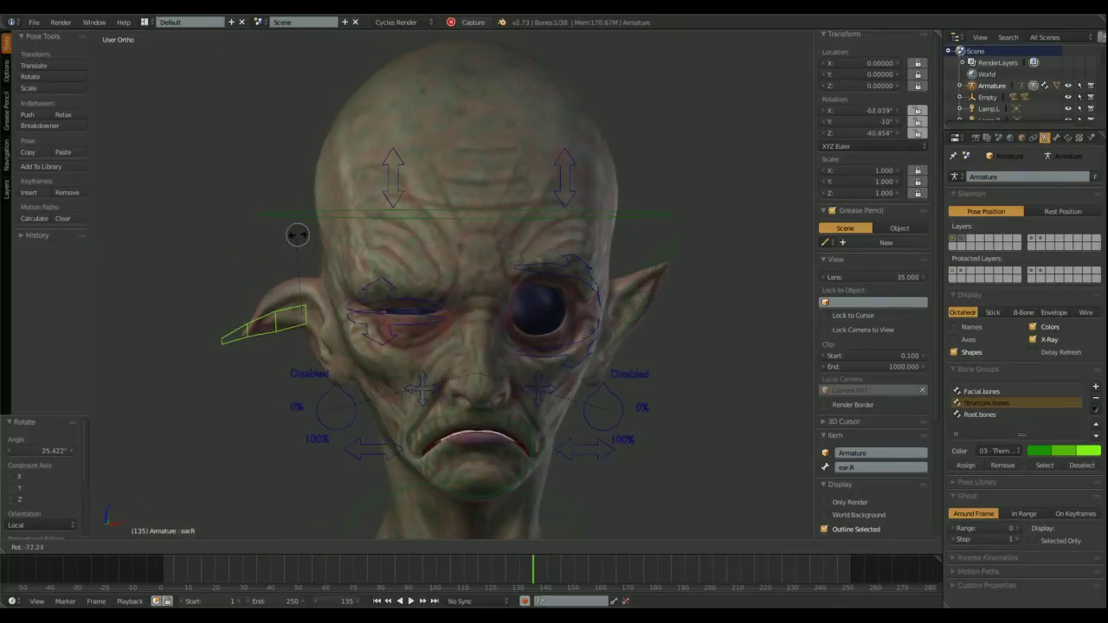
left_click(297, 235)
- Rotate the left ear bone by about 37° to bend the left ear outward
right_click(679, 301)
key("r")
left_click(668, 288)
- Lower the left eyebrow shape key control by about 0.247 and select the head mesh in Object Mode
middle_click_drag(667, 289, 554, 235)
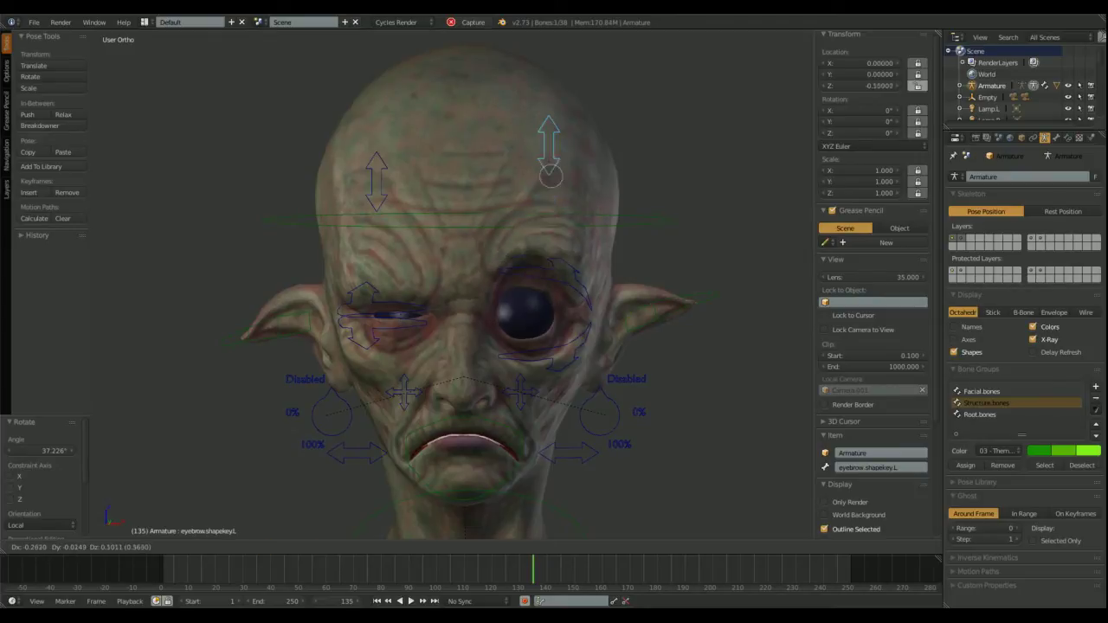
left_click(568, 237)
right_click(607, 195)
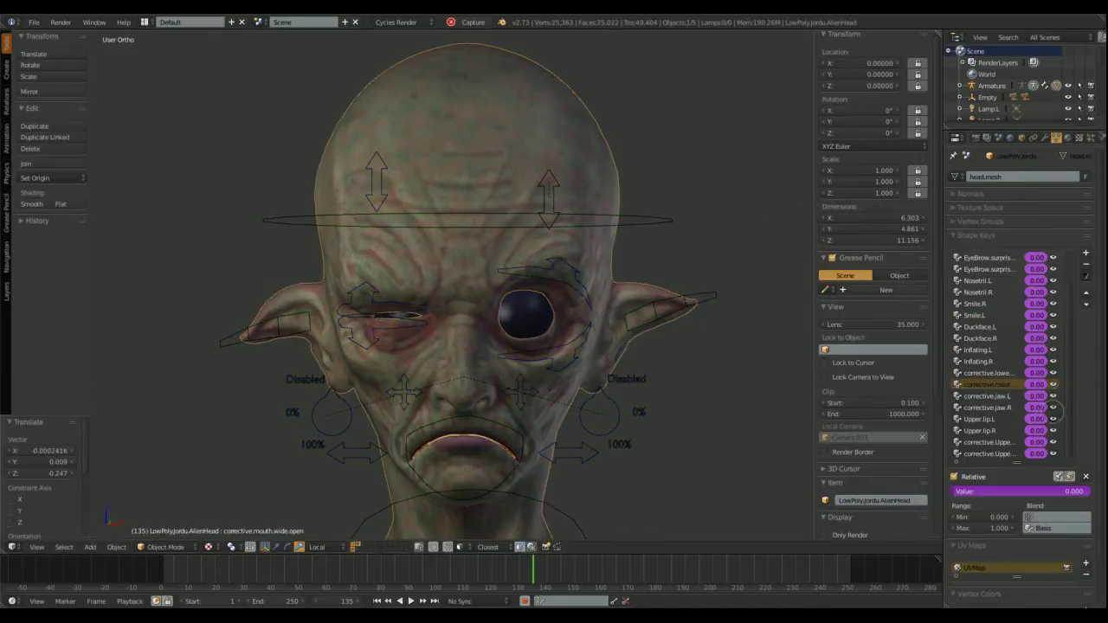
- Raise the left eyebrow shape key control and lower the right eyebrow control by about 1.249
right_click(547, 196)
key("g")
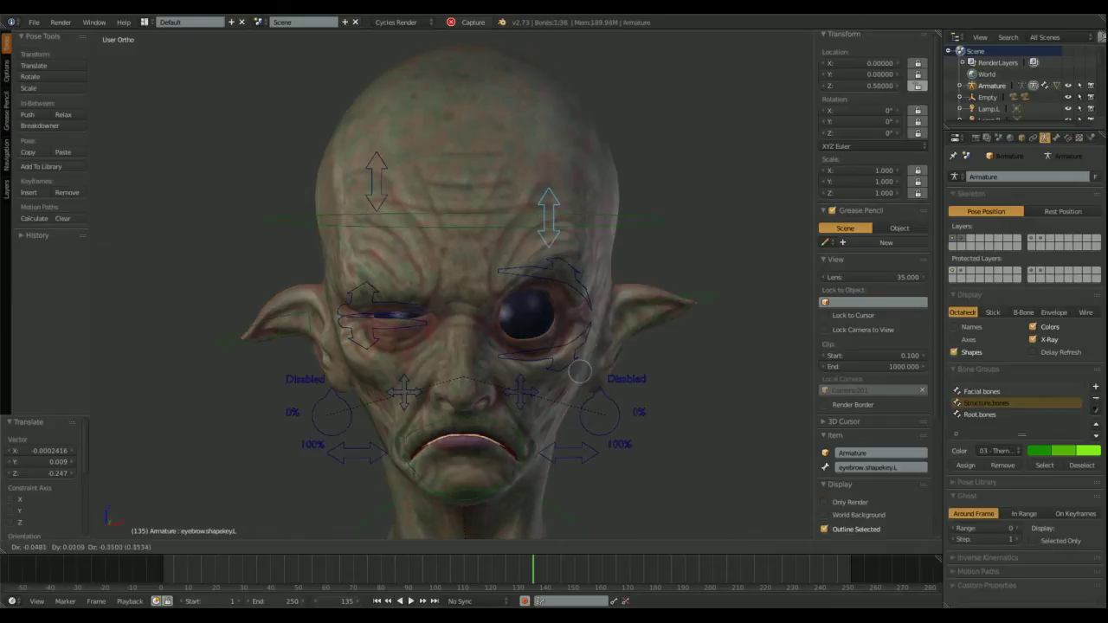
left_click(564, 206)
right_click(372, 190)
right_click(374, 190)
key("g")
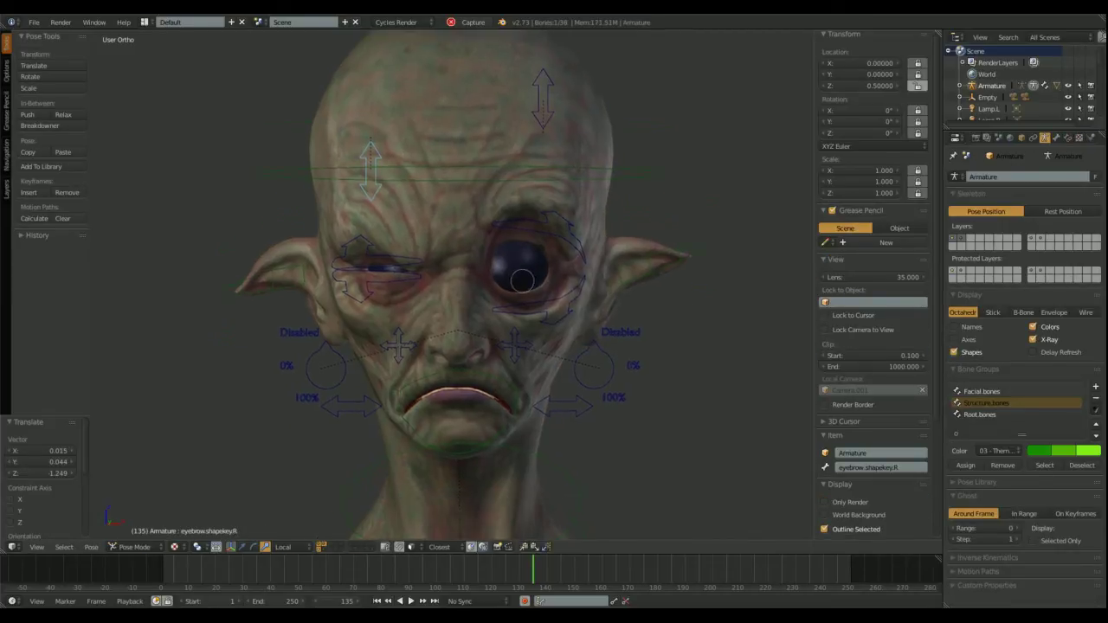
- Pull the right smile control outward and the left smile control outward by about 1.225 to widen the mouth
middle_click_drag(522, 280, 530, 221, "shift")
key("g")
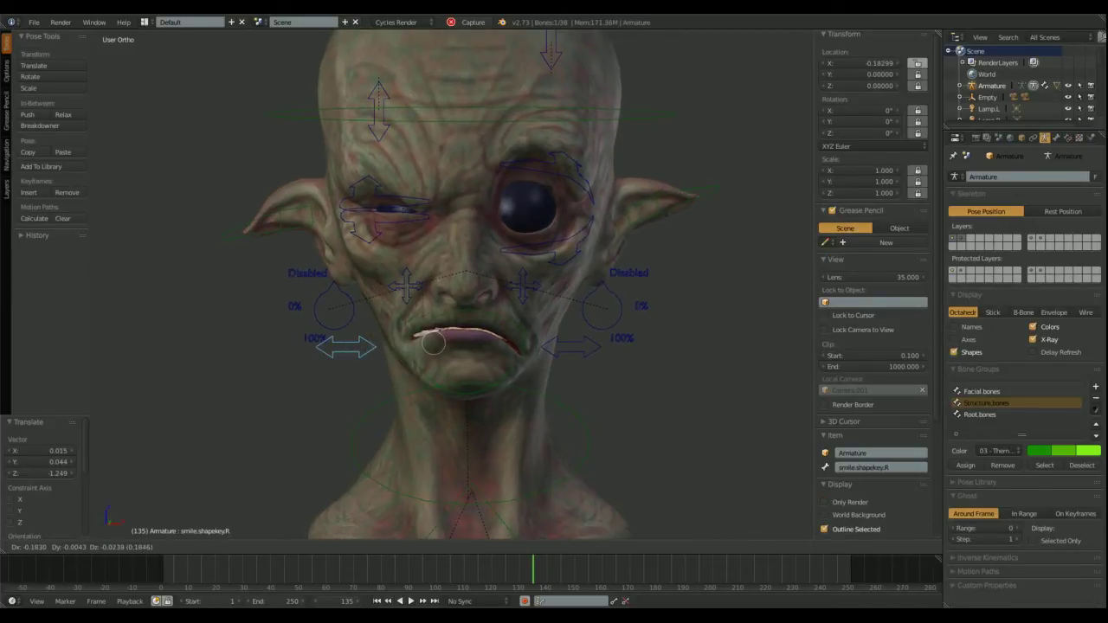
left_click(331, 349)
right_click(538, 365)
key("g")
left_click(637, 358)
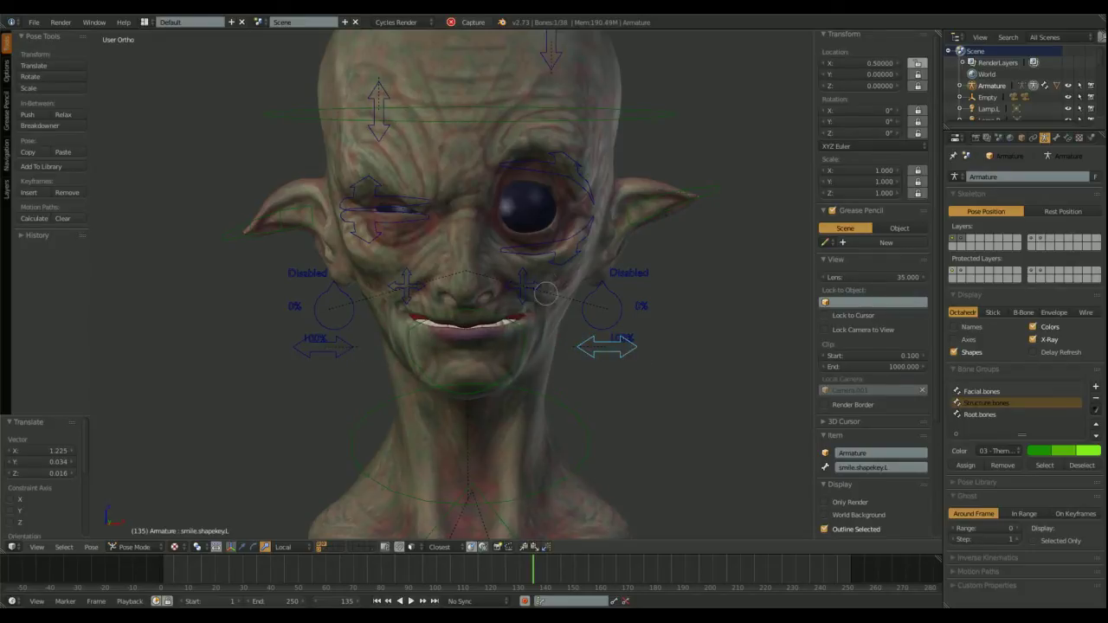
- Raise the left nostril control by about 1.742 and nudge the right nostril control by about 0.191 in X and -0.087 in Z
key("g")
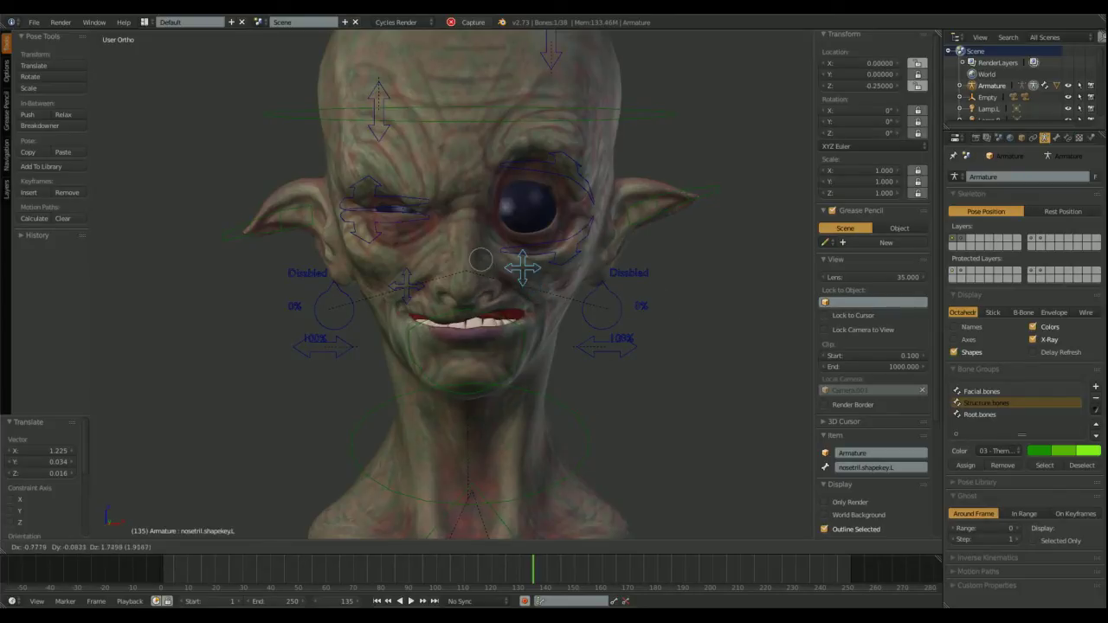
key("Return")
right_click(405, 285)
key("g")
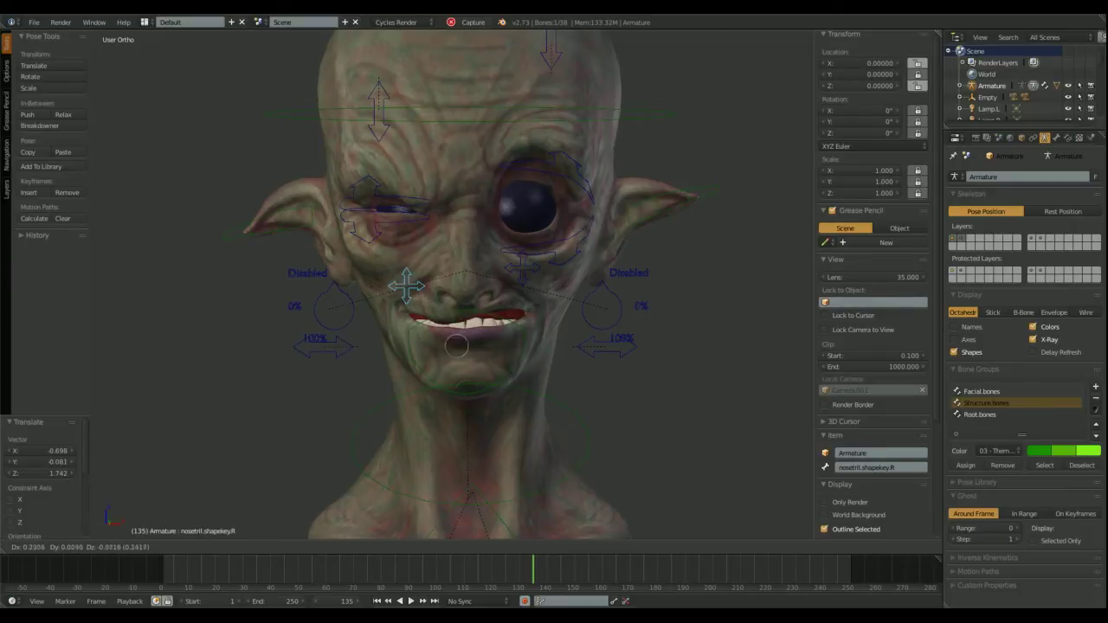
key("Return")
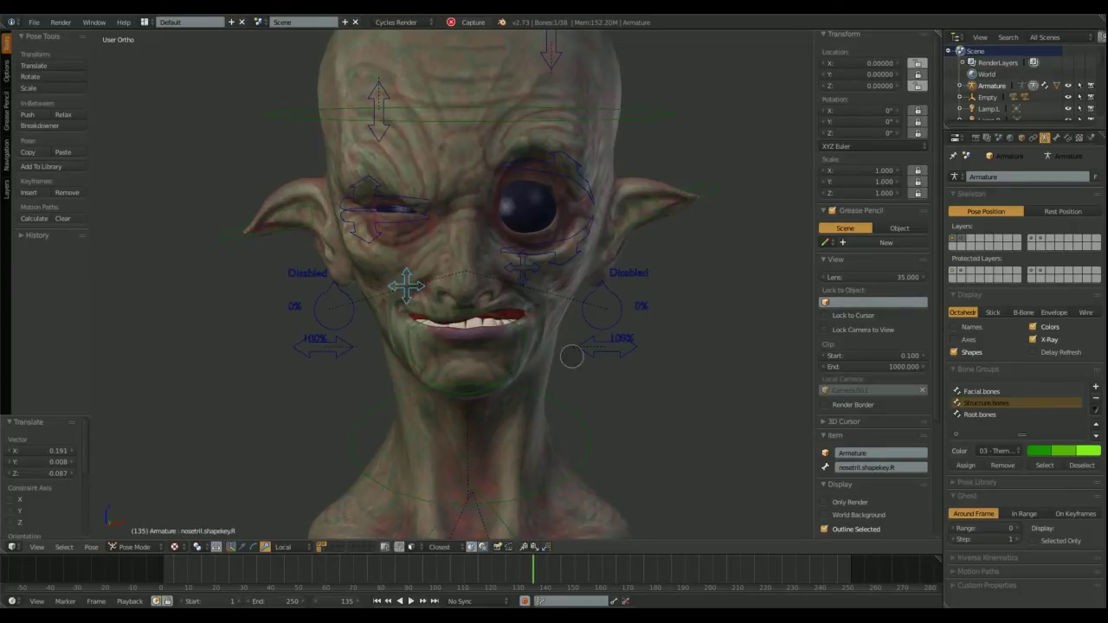
- Rotate the right cheek's inflate control to 90° and back to its starting orientation
middle_click_drag(571, 355, 528, 372)
right_click(330, 326)
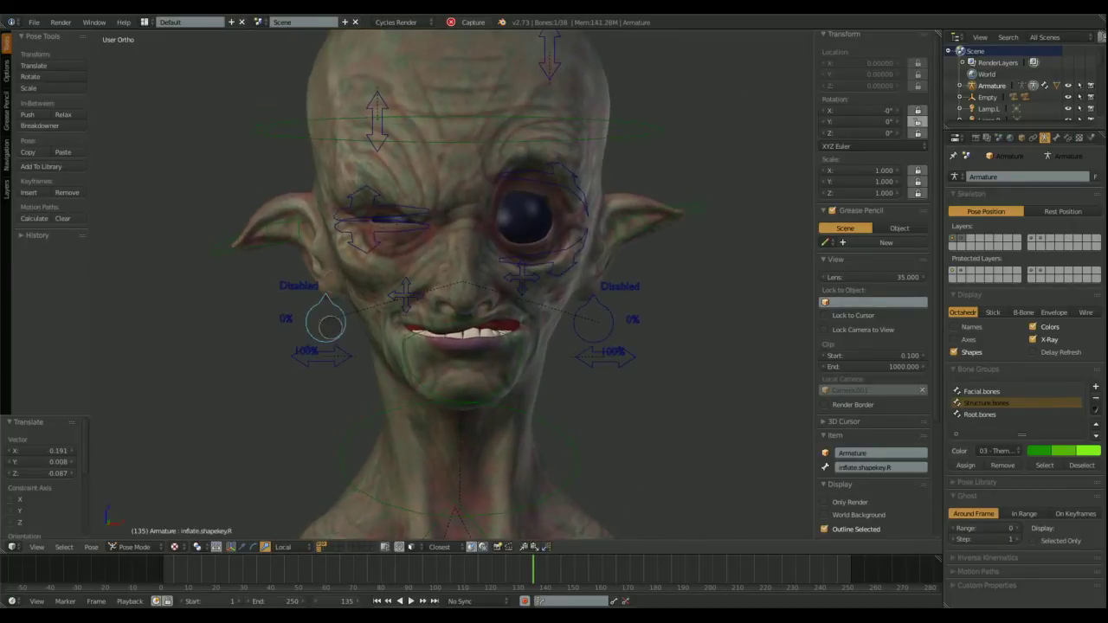
key("r")
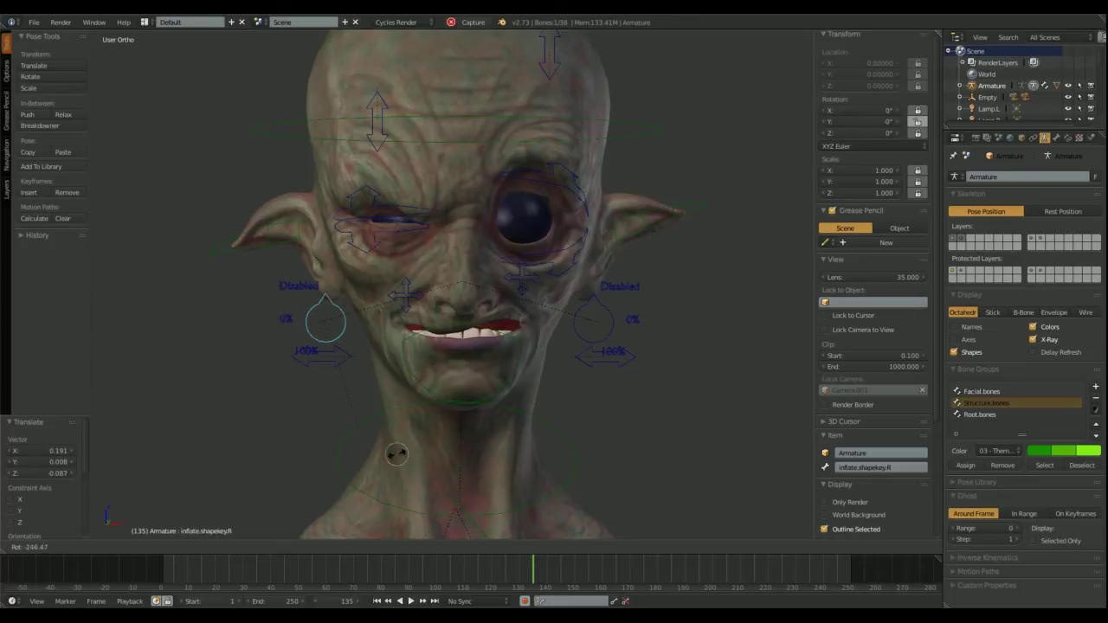
left_click(311, 318)
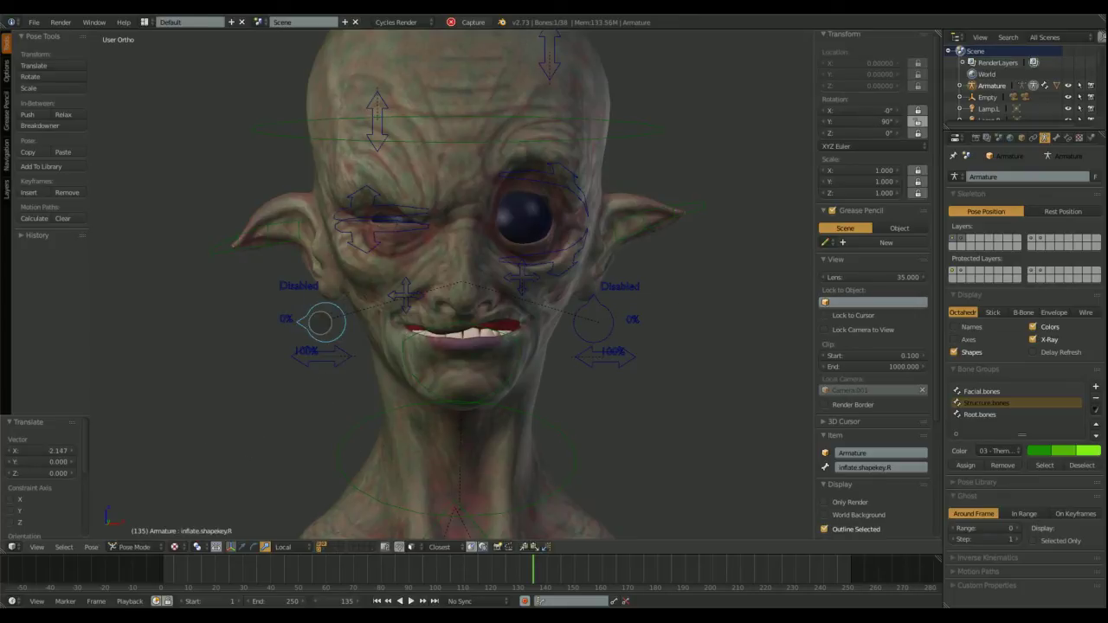
key("r")
left_click(416, 256)
- Select all bones of the armature and clear all their pose transforms
middle_click_drag(551, 361, 504, 339)
key("a")
key("a")
key("space")
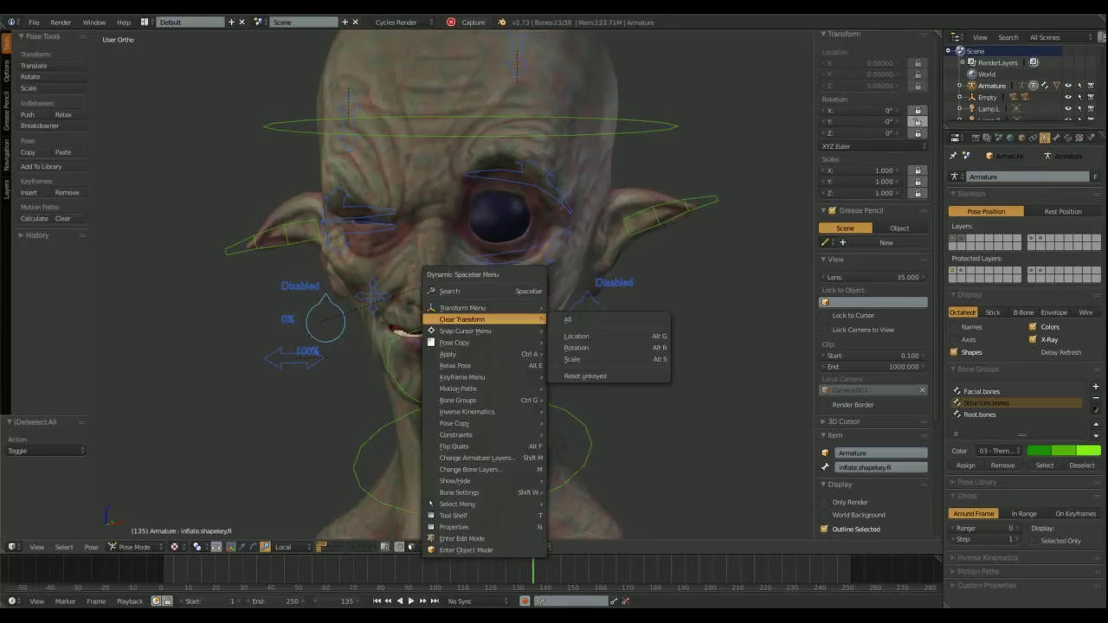
left_click(569, 320)
- Try rotating the jaw bone about the global Y axis and about the global X axis
right_click(406, 394)
scroll(554, 373, "up", 2)
mouse_move(563, 370)
middle_mouse_down()
mouse_move(479, 375)
mouse_move(579, 365)
middle_mouse_up()
key("r")
key("y")
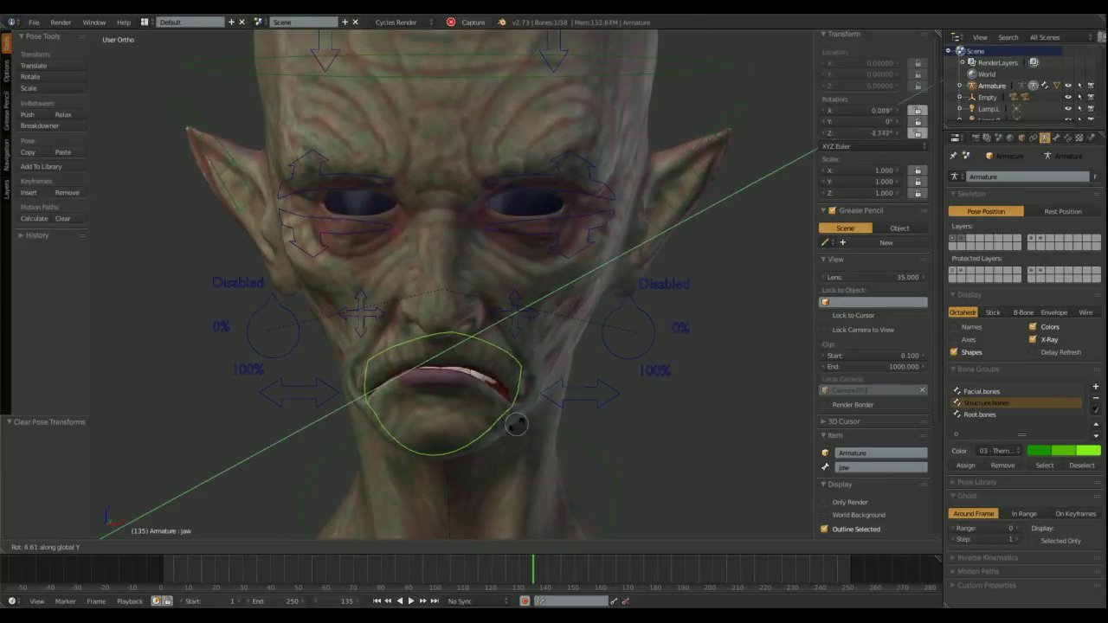
right_click(552, 430)
middle_click_drag(565, 416, 499, 389)
key("r")
key("x")
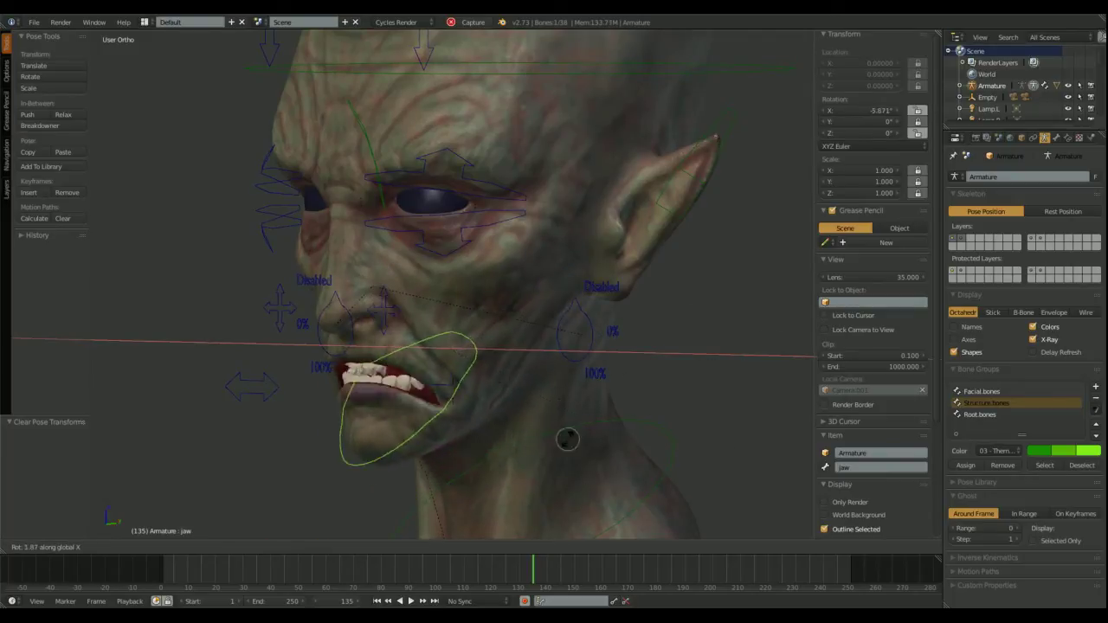
right_click(616, 348)
- Rotate the jaw bone about the global X axis, swinging the mouth open before pushing the chin up shut
middle_click_drag(613, 349, 660, 336)
key("r")
key("x")
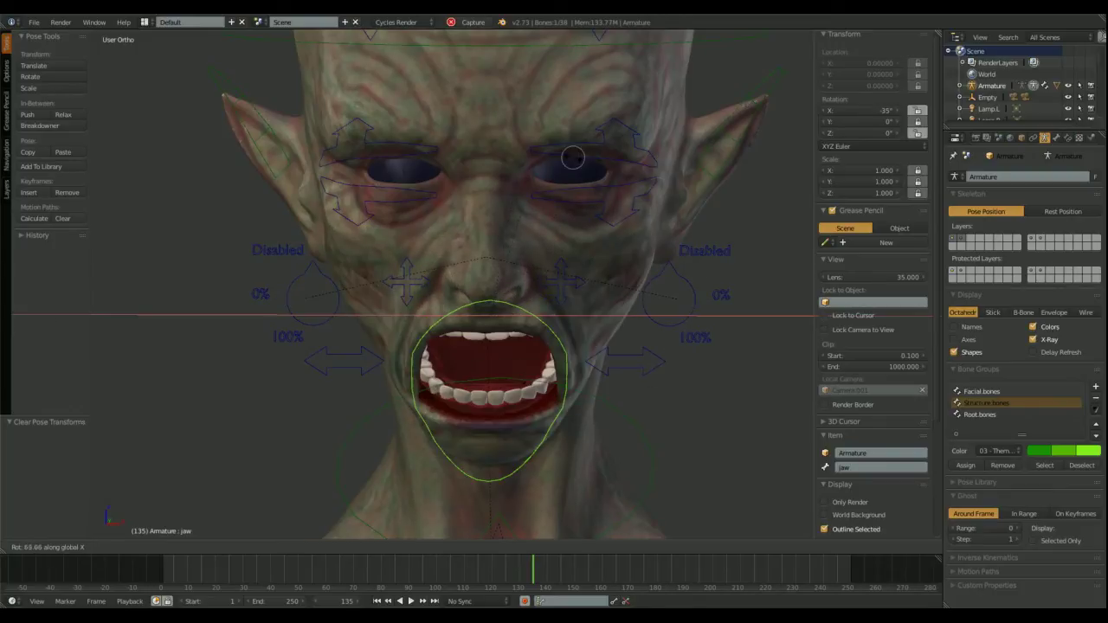
left_click(679, 435)
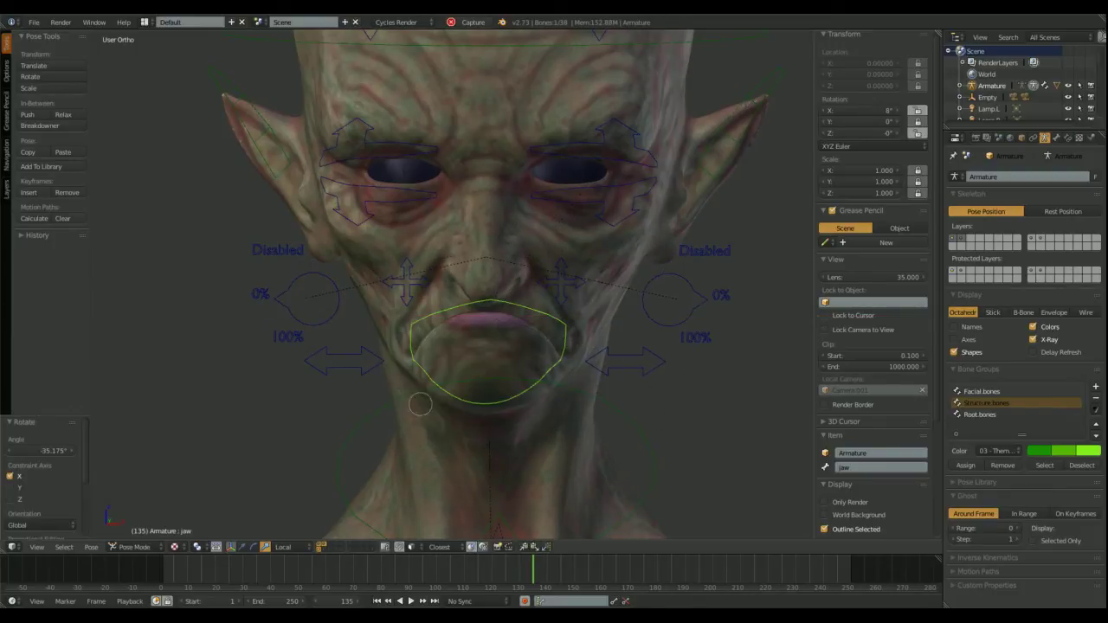
- Move the right smile control inward and the left one inward by about 0.909 to purse the lips
middle_click_drag(553, 478, 520, 372)
right_click(347, 374)
key("g")
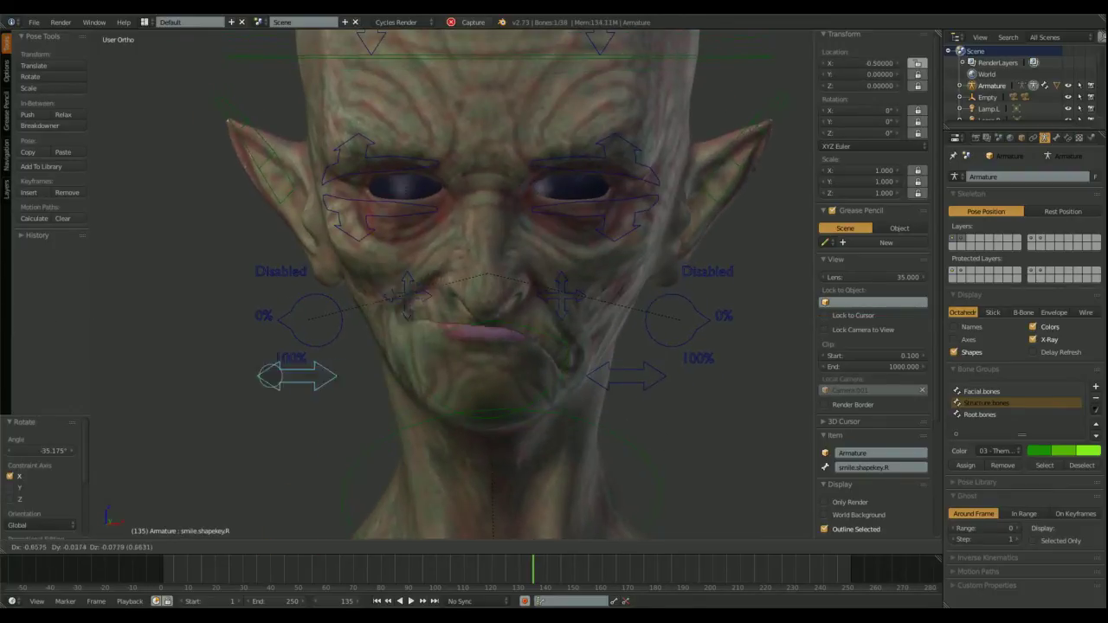
left_click(469, 372)
right_click(721, 365)
key("g")
left_click(622, 370)
- Raise both nostril controls, the left one by about 0.168 in Z
right_click(571, 335)
key("g")
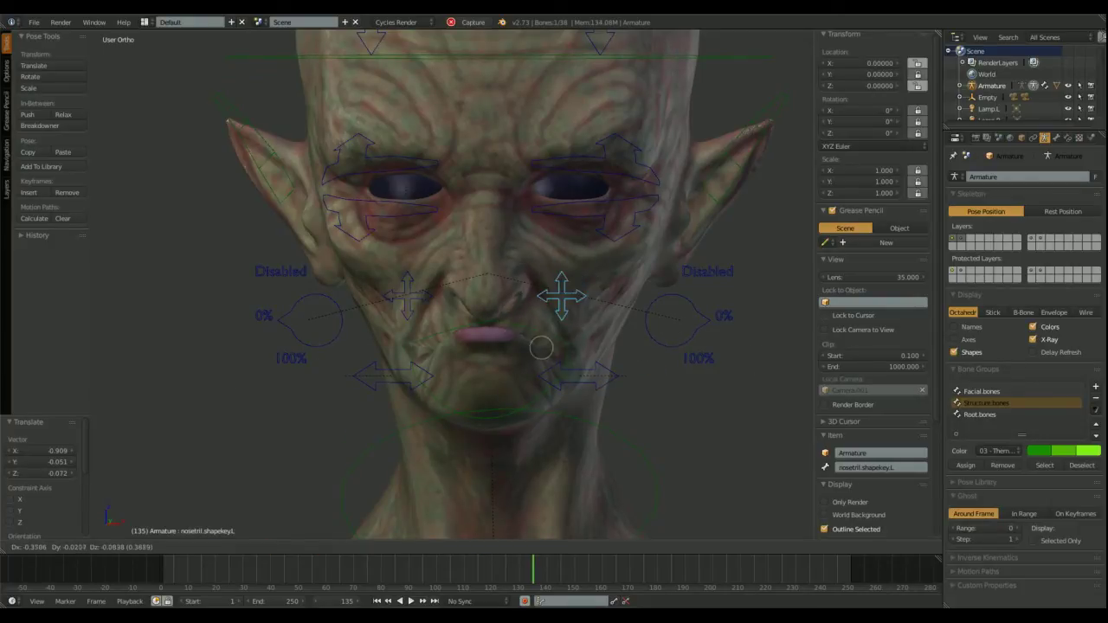
left_click(531, 317)
key("g")
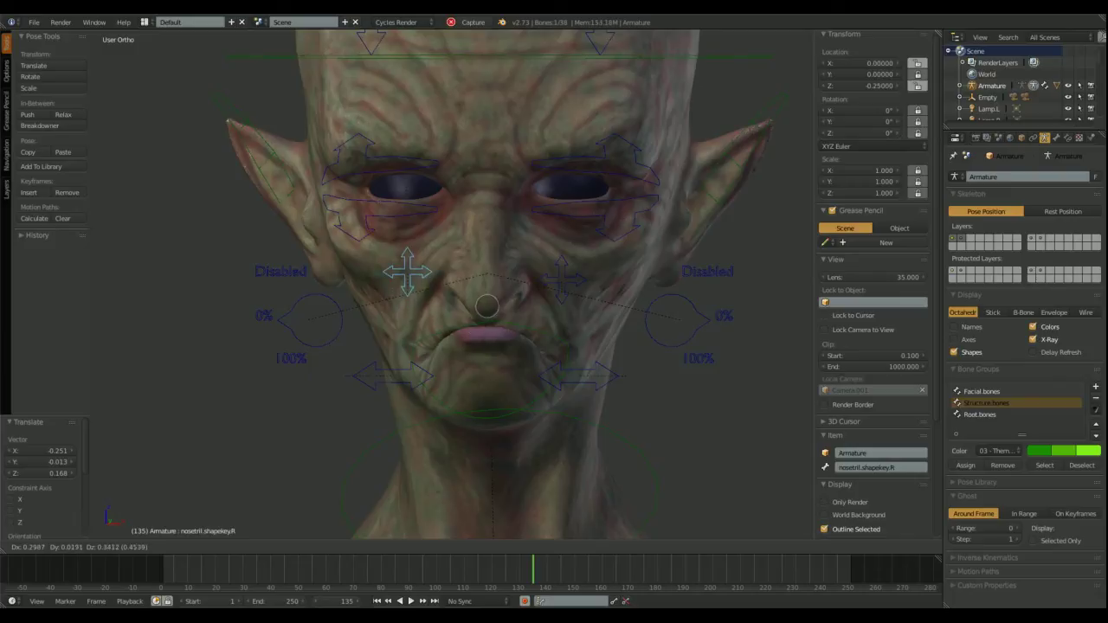
left_click(486, 306)
- Rotate the right inflate control by about -120° and the left one by about 123° to puff both cheeks
key("r")
left_click(236, 226)
key("r")
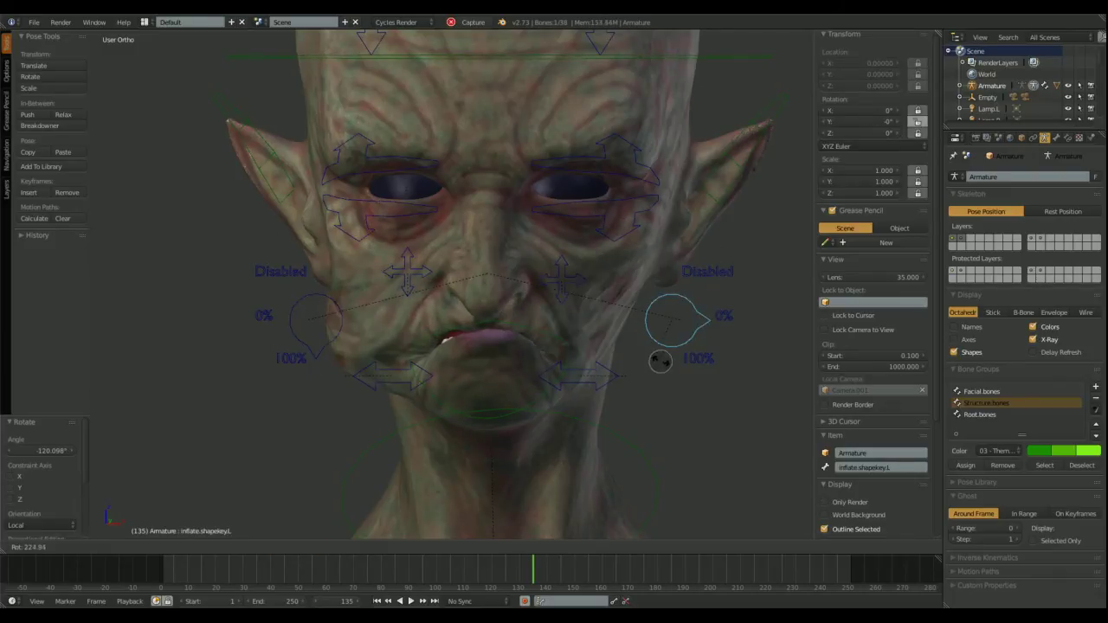
left_click(484, 356)
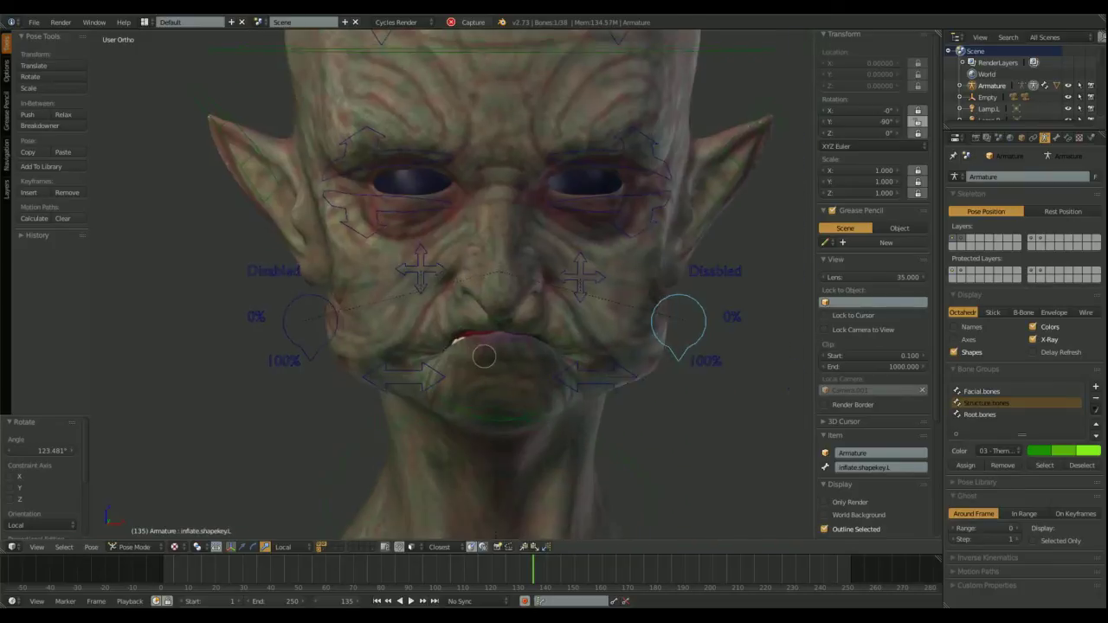
- Lower the right and left nostril controls, the left one by about 0.758 in Z
right_click(408, 289)
middle_click_drag(484, 355, 608, 324)
key("g")
left_click(423, 336)
right_click(564, 300)
key("g")
left_click(552, 361)
- Select the jaw bone and rotate it about the global X axis with the cheeks inflated
right_click(508, 399)
key("r")
key("x")
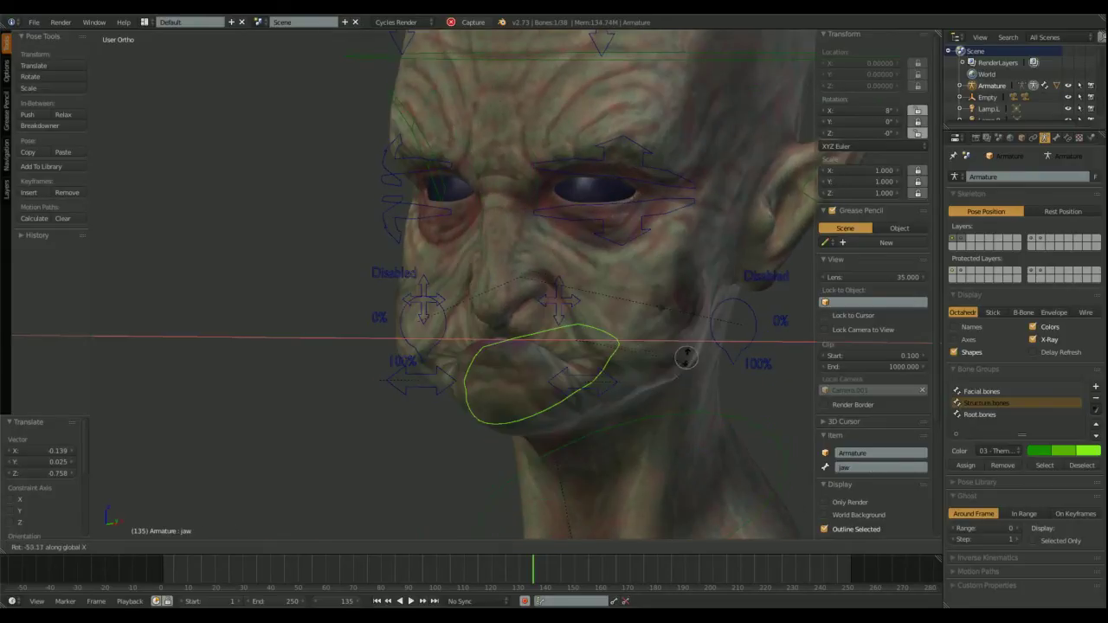
left_click(638, 325)
- Move the right and left smile controls outward to stretch the mouth into a full smile
middle_click_drag(554, 393, 585, 415)
right_click(518, 373)
key("g")
left_click(509, 375)
right_click(671, 368)
key("g")
left_click(648, 387)
- Raise the nostril controls on both sides to lift the upper lip
right_click(561, 324)
key("g")
left_click(572, 341)
right_click(405, 320)
key("g")
left_click(445, 350)
- Rotate the jaw bone by about 67.2° about the global X axis to open the mouth wide
scroll(511, 355, "down", 2)
middle_click_drag(554, 355, 469, 362)
scroll(520, 360, "up", 3)
scroll(536, 373, "down", 2)
right_click(528, 373)
key("r")
left_click(562, 459)
- Select the head mesh and toggle the visibility of the corrective upper-lip shape keys to compare their effect on the open mouth
middle_click_drag(561, 460, 624, 426)
scroll(625, 415, "up", 2)
middle_click_drag(658, 346, 617, 357, "shift")
right_click(667, 285)
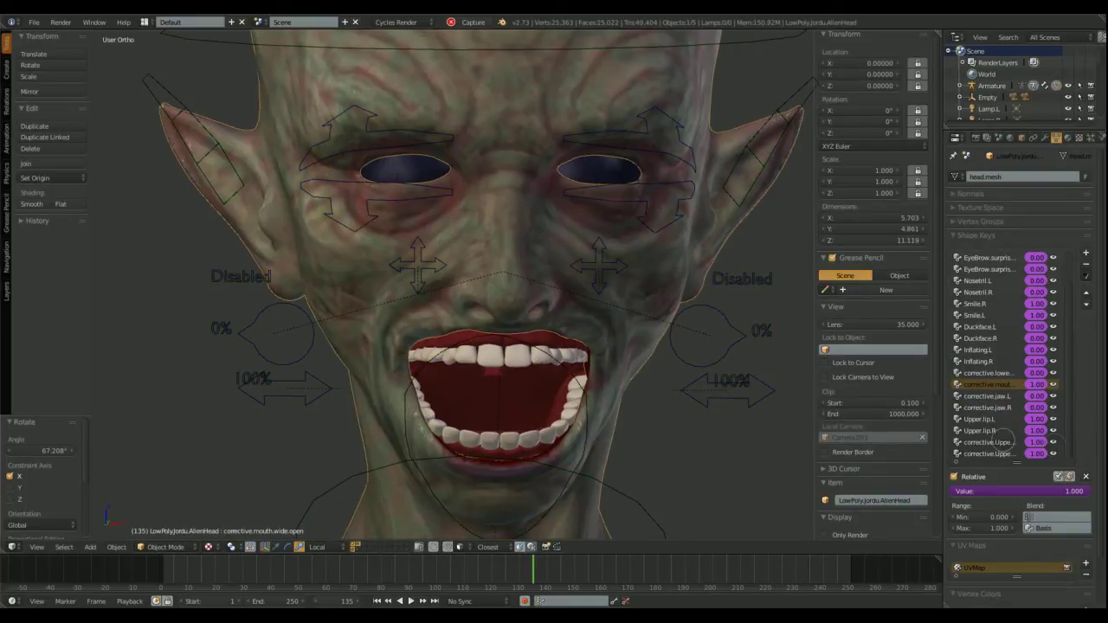
left_click(1054, 443)
middle_click_drag(726, 394, 649, 391)
left_click(1053, 453)
left_click(1052, 454)
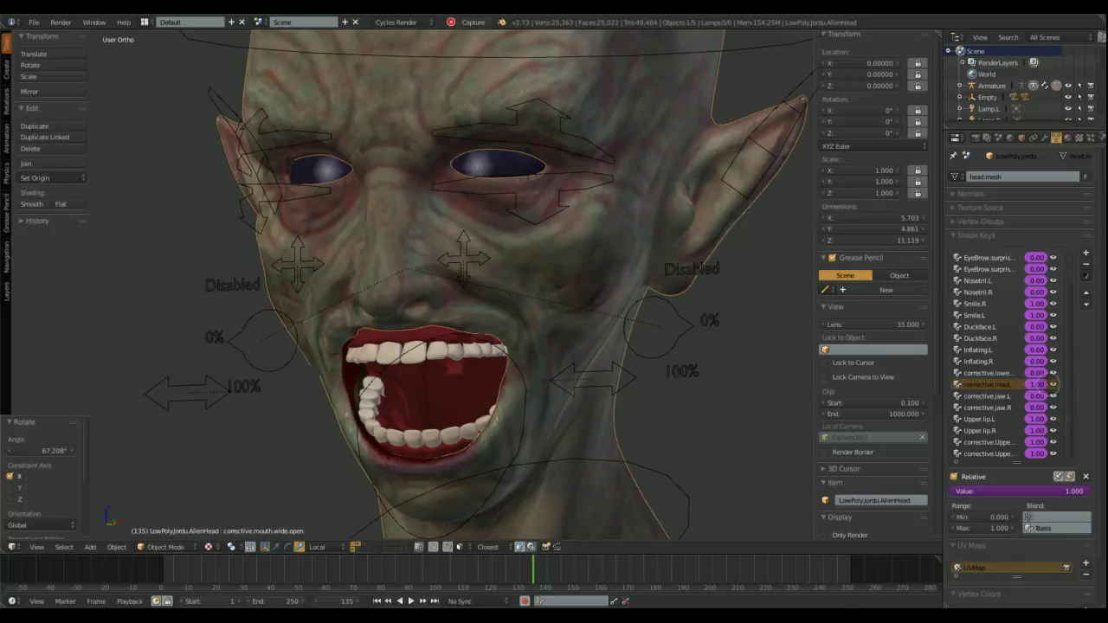
- Move the right smile control inward and the left one inward by about 1.914 to narrow the open mouth
scroll(450, 339, "down", 3)
middle_click_drag(442, 339, 500, 345)
right_click(371, 353)
key("g")
left_click(494, 363)
right_click(610, 349)
key("g")
left_click(575, 364)
- Lower the right nostril control by about 0.619 in Z and shift it about 0.195 in X
scroll(546, 381, "up", 2)
middle_click_drag(579, 366, 515, 367)
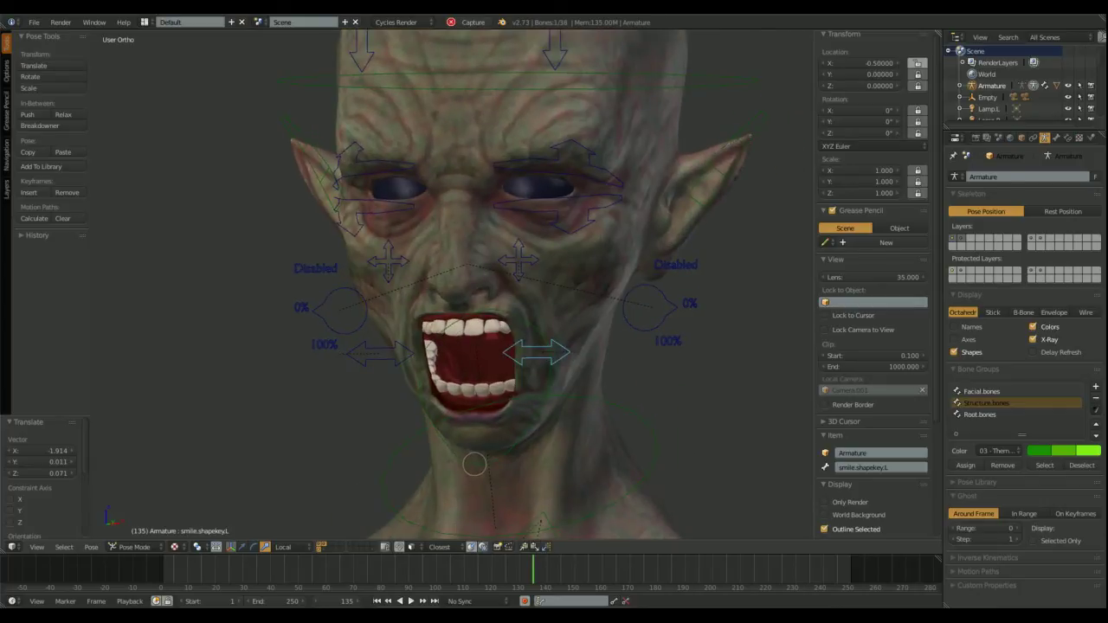
middle_click_drag(474, 463, 528, 441)
right_click(451, 264)
right_click(450, 260)
key("g")
left_click(496, 376)
- Shift the open jaw bone sideways by about 0.391 in X
middle_click_drag(575, 372, 563, 436)
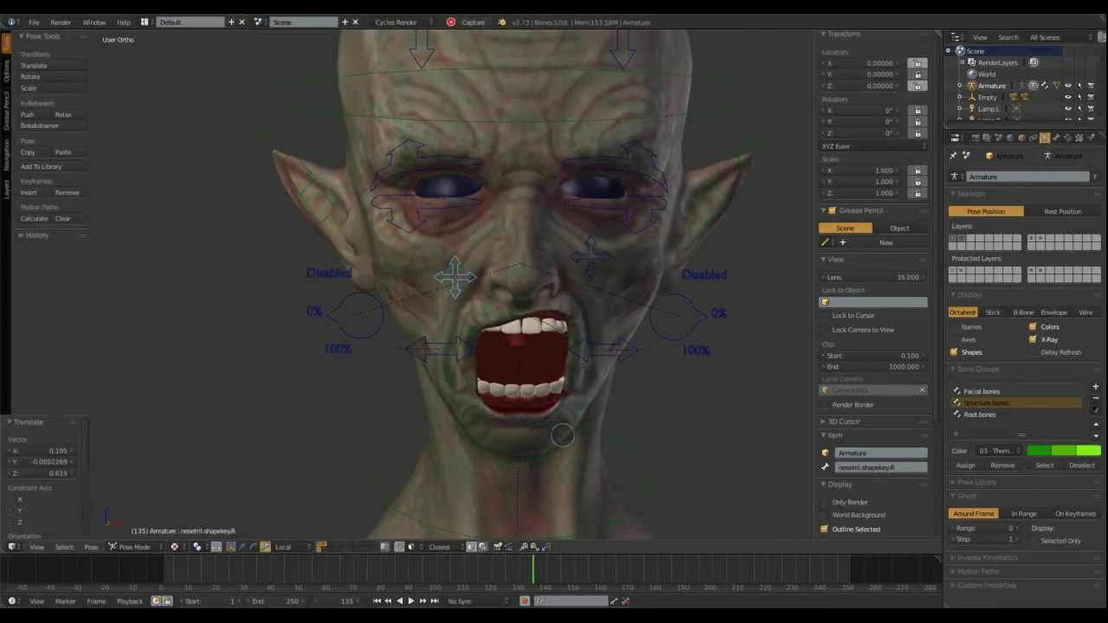
right_click(565, 434)
key("g")
left_click(601, 410)
- Move the left nostril control outward by about 1.092 in X and up by about 0.388 in Z
middle_click_drag(597, 340, 648, 329)
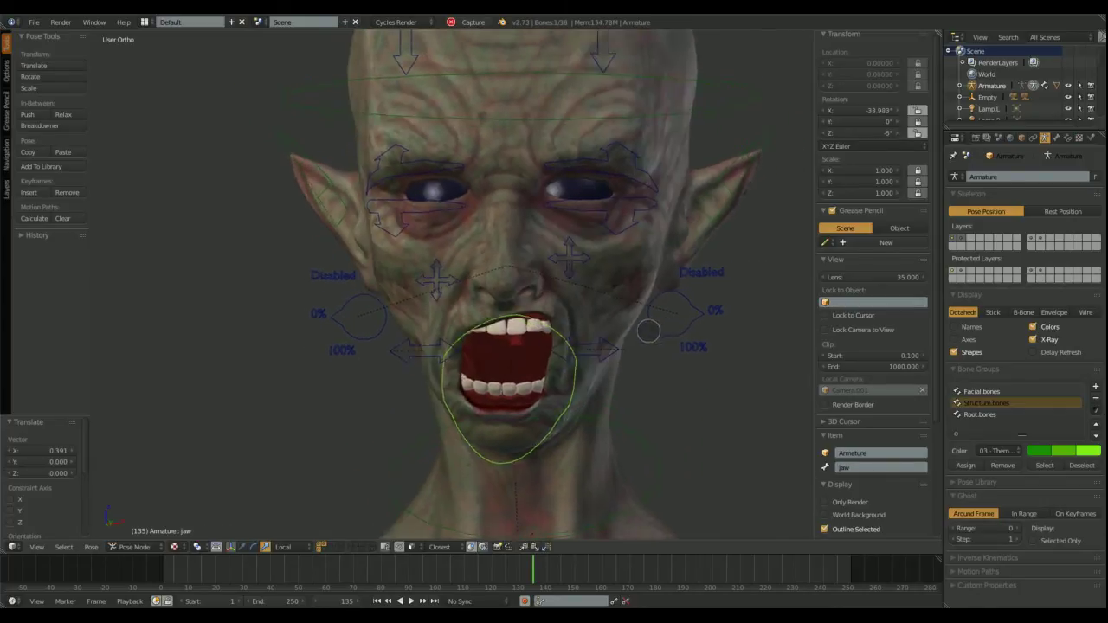
scroll(649, 328, "down", 1)
right_click(566, 268)
key("g")
left_click(649, 282)
scroll(612, 346, "down", 1)
scroll(612, 346, "up", 4)
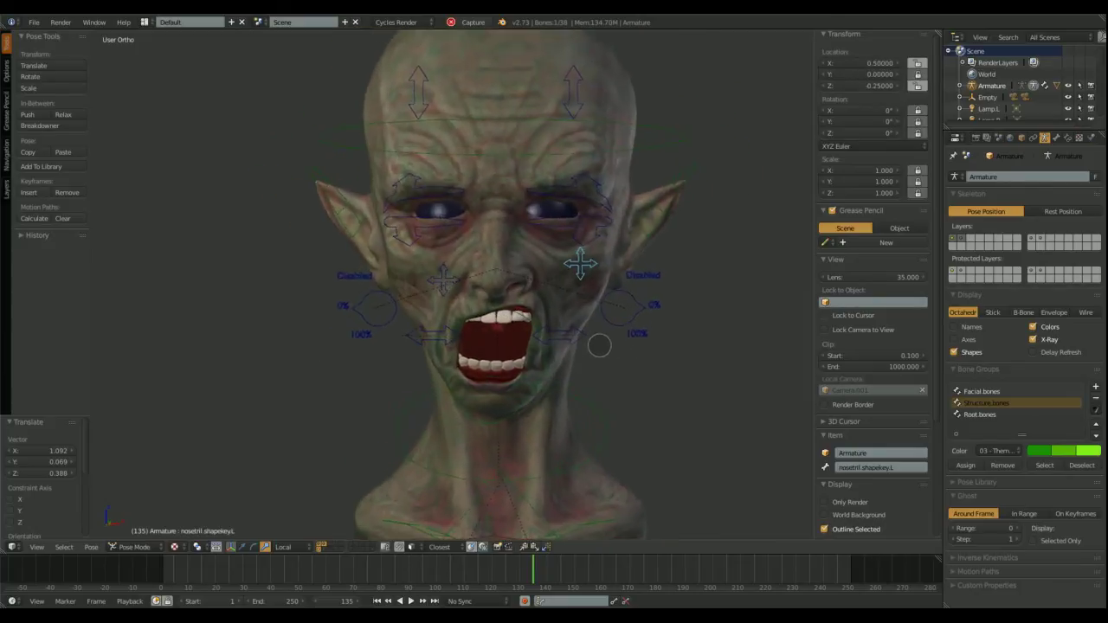